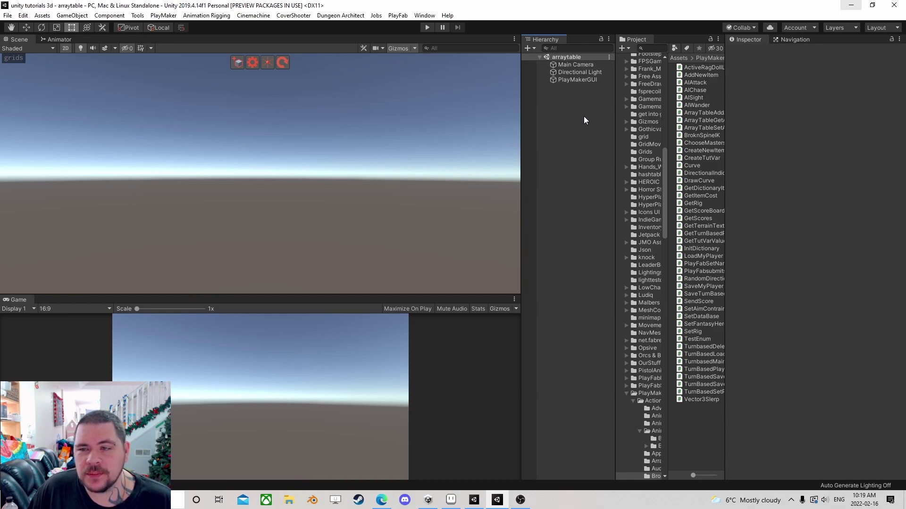
Step: Widen the Project window and its folder column so the folder and script names are readable
left_click_drag(616, 132, 775, 141)
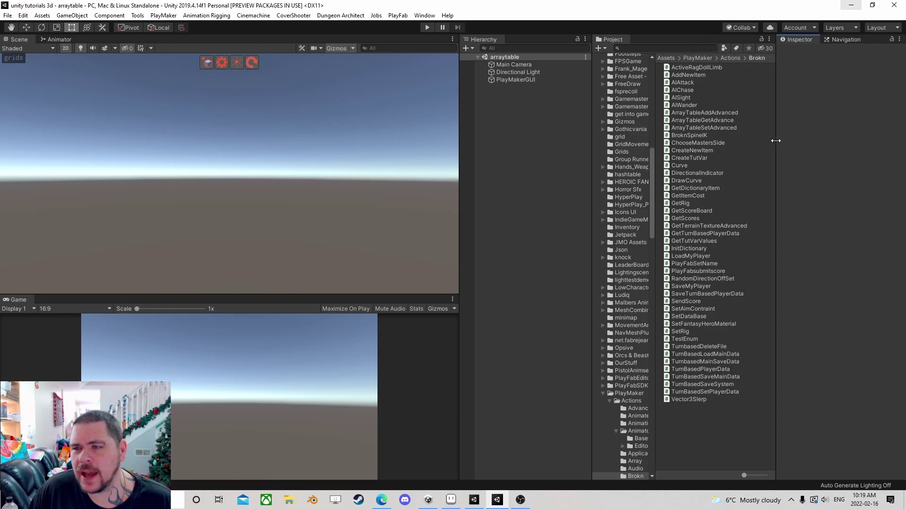
left_click_drag(590, 150, 580, 150)
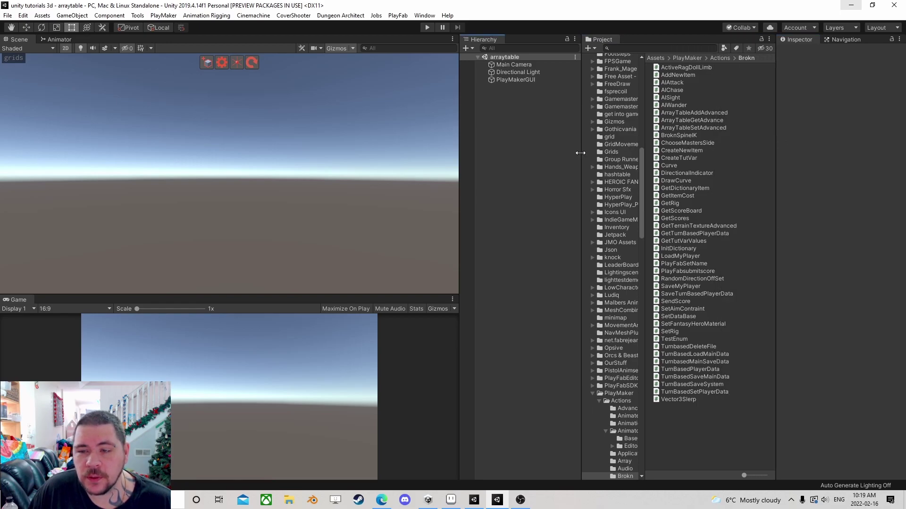
left_click_drag(645, 150, 690, 150)
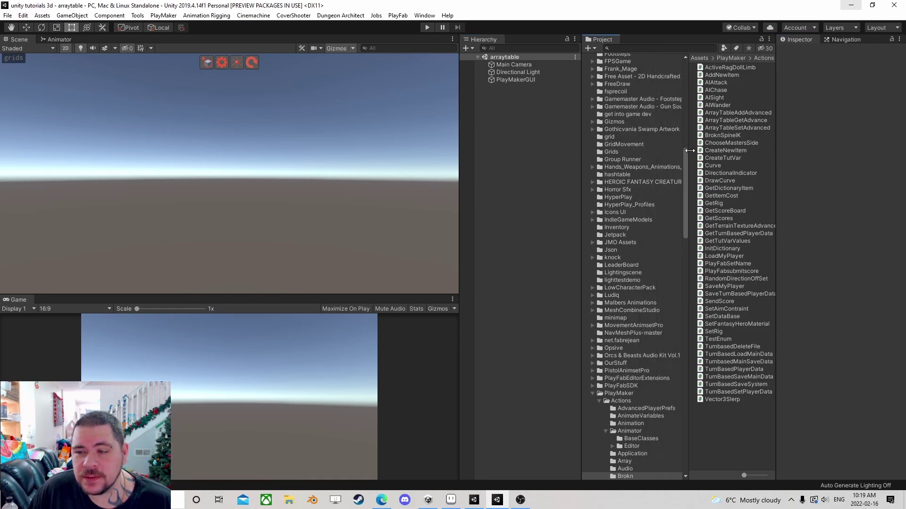
Step: Create an empty game object at the scene root and name it Manager
right_click(507, 105)
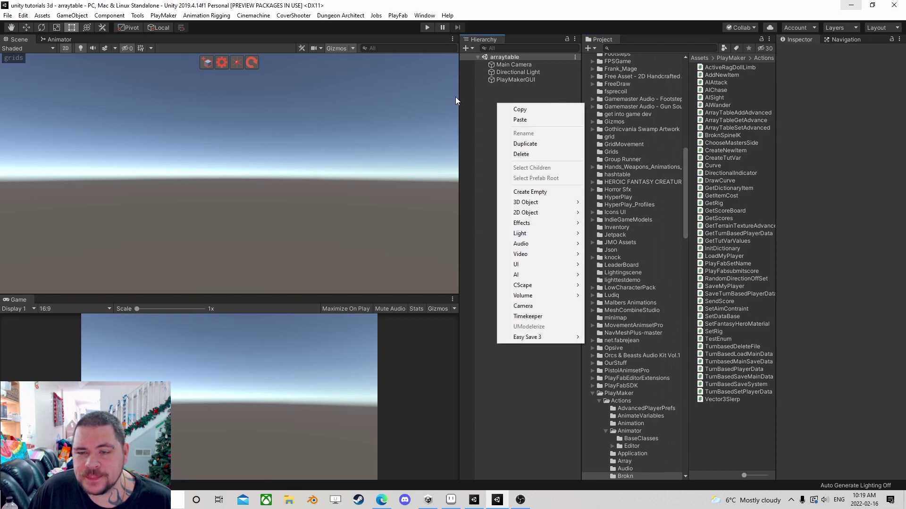
right_click(494, 91)
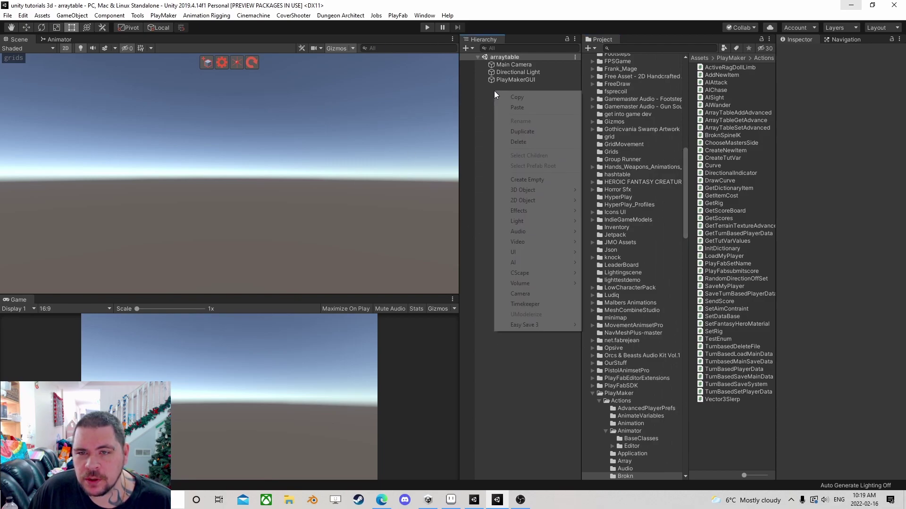
left_click(531, 180)
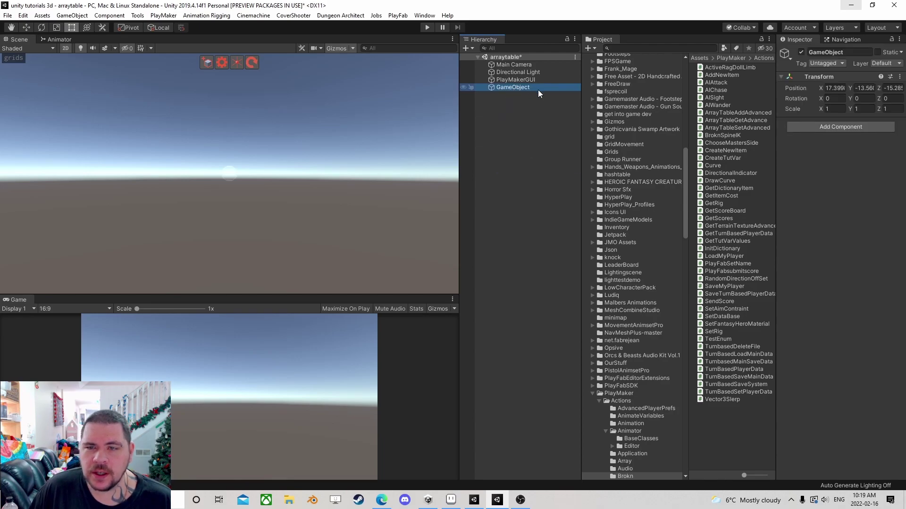
left_click(529, 89)
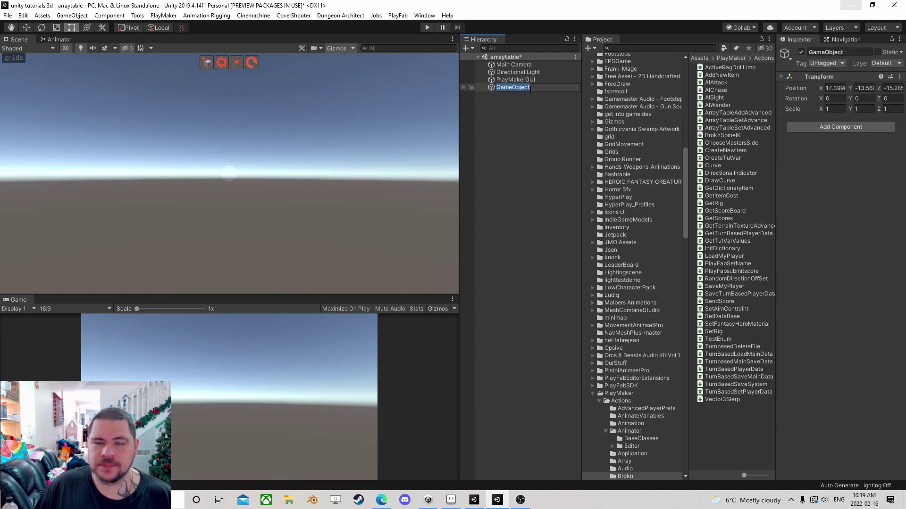
type("Manager")
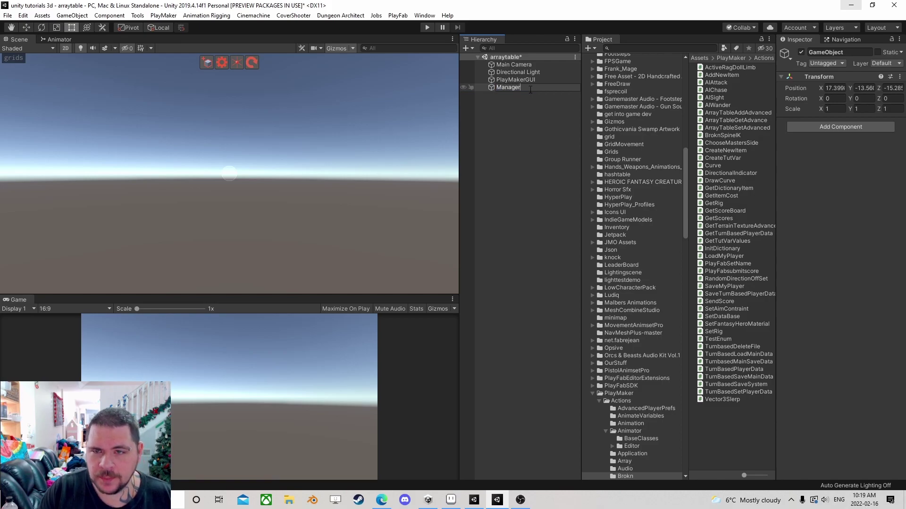
key("Return")
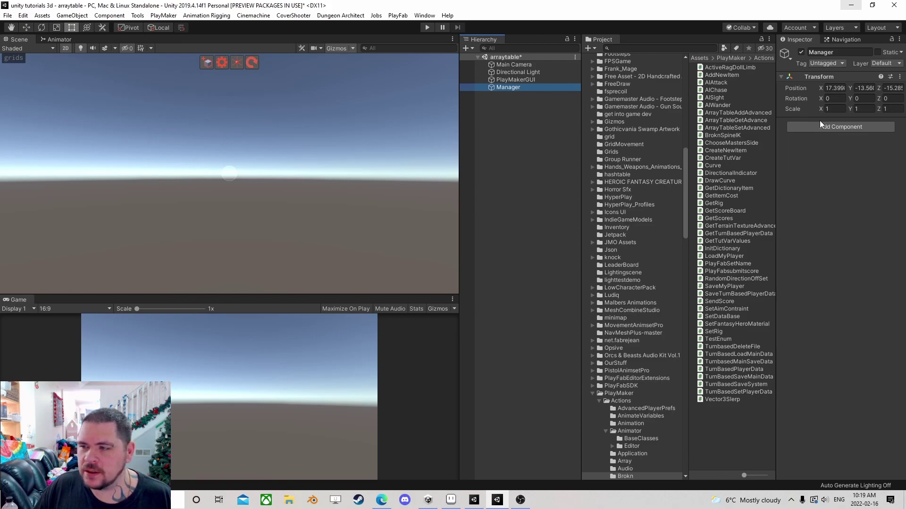
Step: Add an Array List Table component to the Manager object
left_click(804, 129)
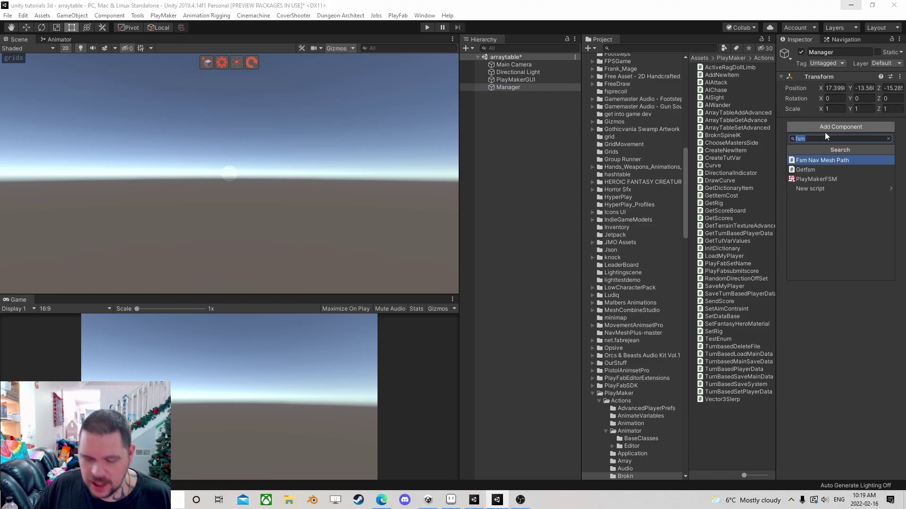
type("array")
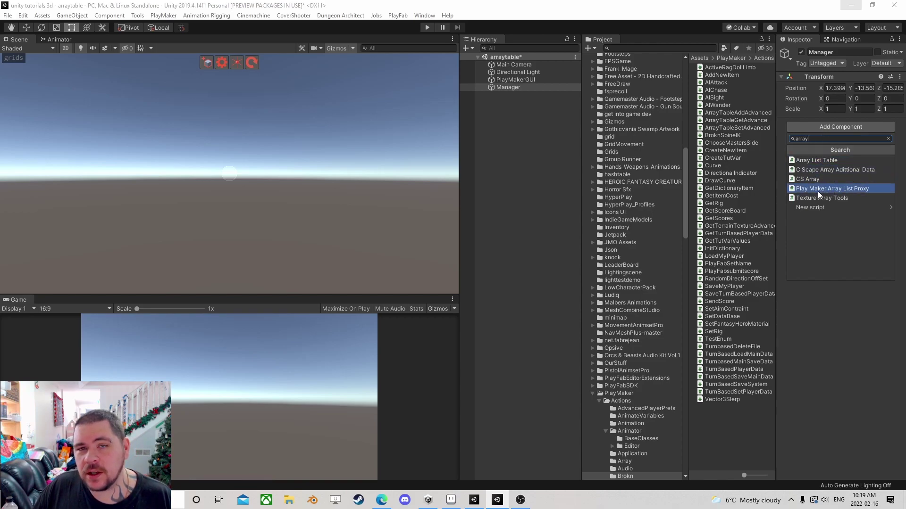
left_click(823, 161)
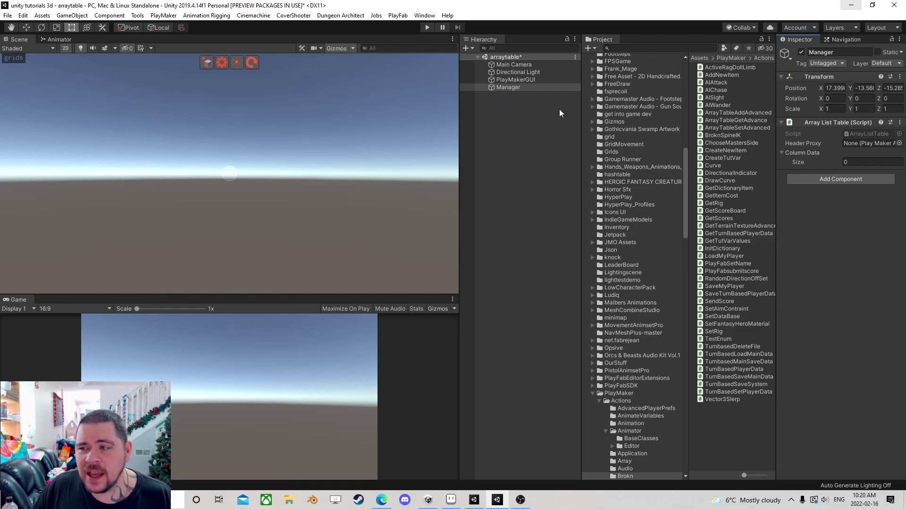
Step: Create an empty child object under Manager and name it arrays
right_click(504, 89)
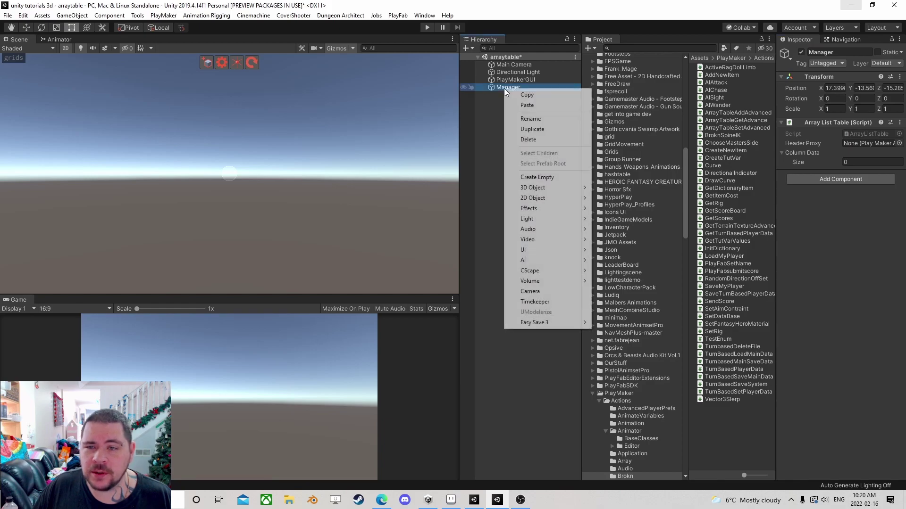
left_click(534, 178)
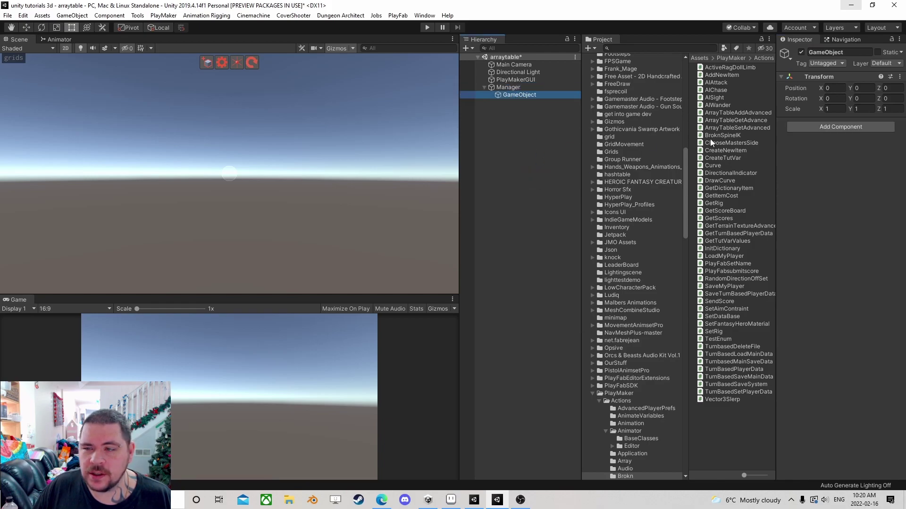
left_click(510, 97)
type("arrays")
key("Return")
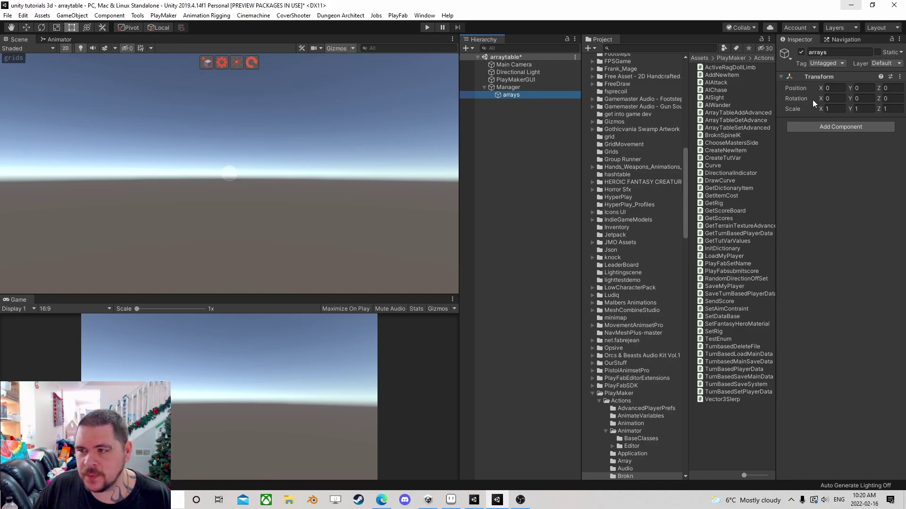
Step: Add four Play Maker Array List Proxy components to the arrays object
left_click(820, 124)
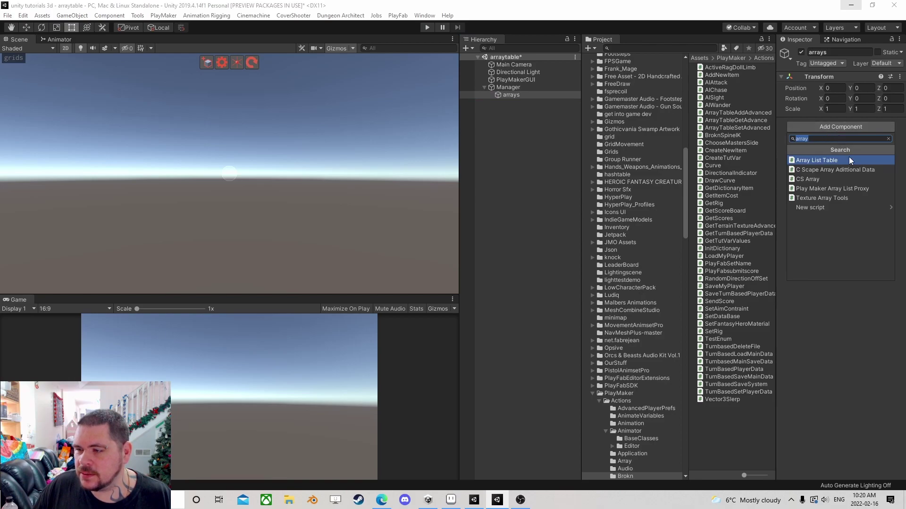
left_click(845, 189)
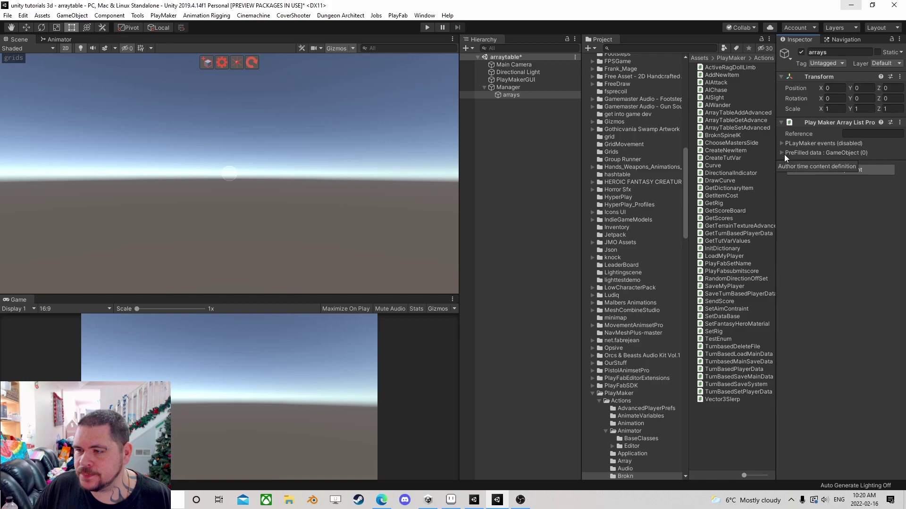
left_click(847, 170)
left_click(844, 231)
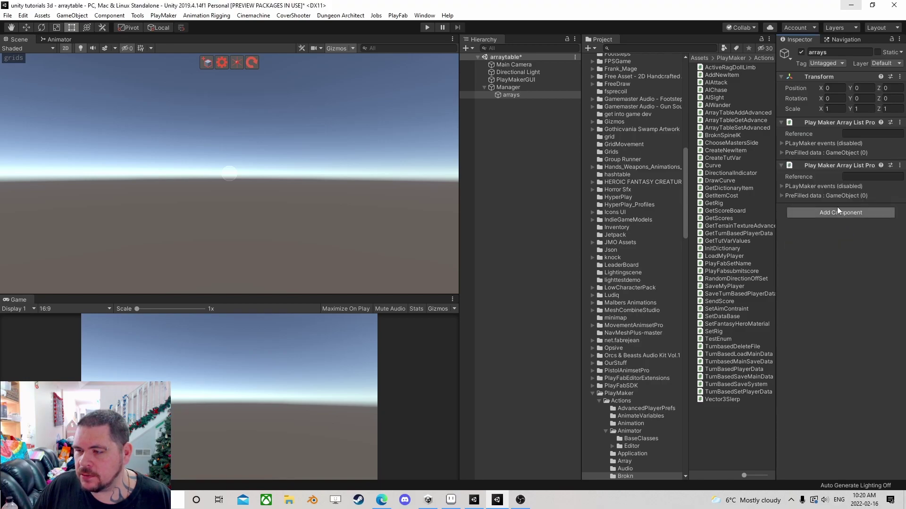
left_click(839, 213)
left_click(855, 275)
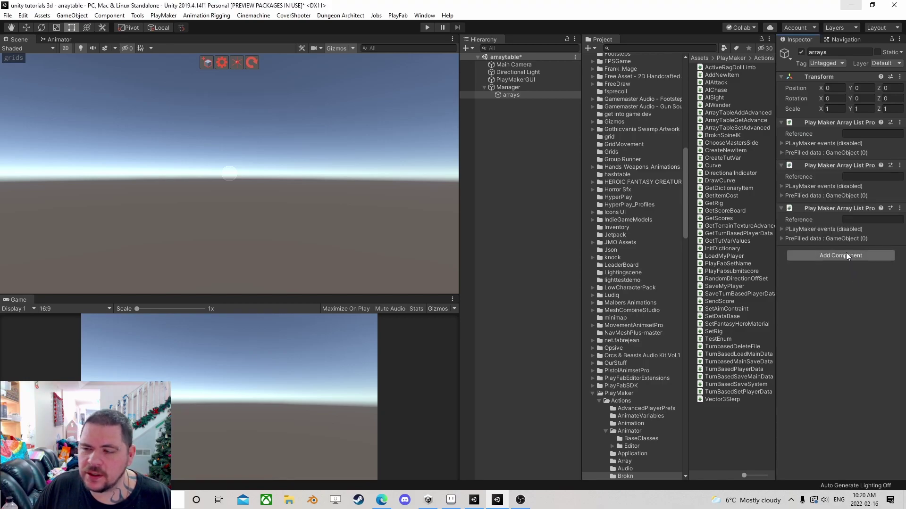
left_click(851, 254)
left_click(845, 317)
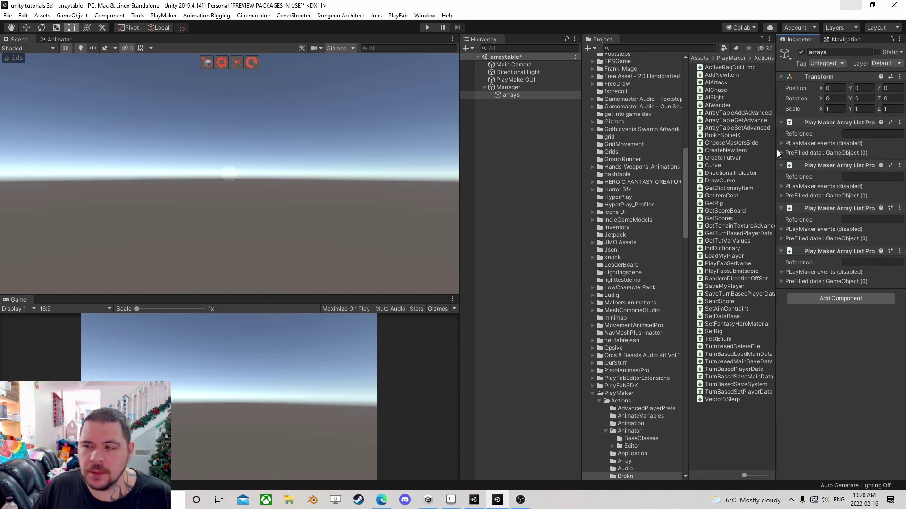
Step: Set the Column Data size of Manager's Array List Table to 3
left_click(518, 87)
left_click(862, 161)
type("3")
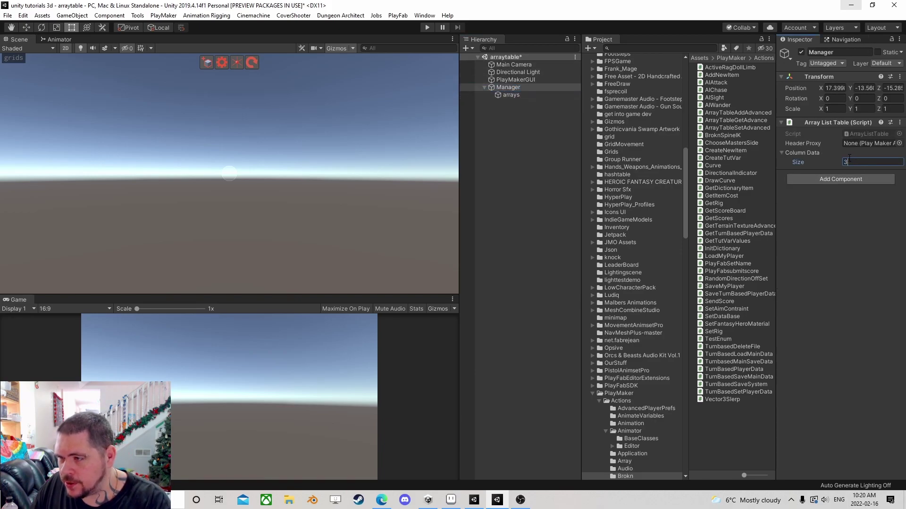
key("Return")
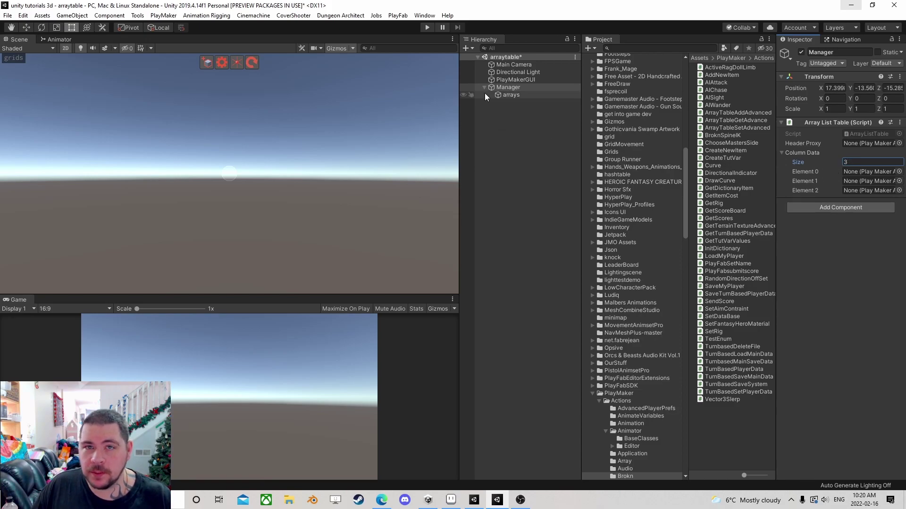
Step: Lock the Inspector on Manager and add a second Inspector beside the Scene and Animator views
left_click(891, 40)
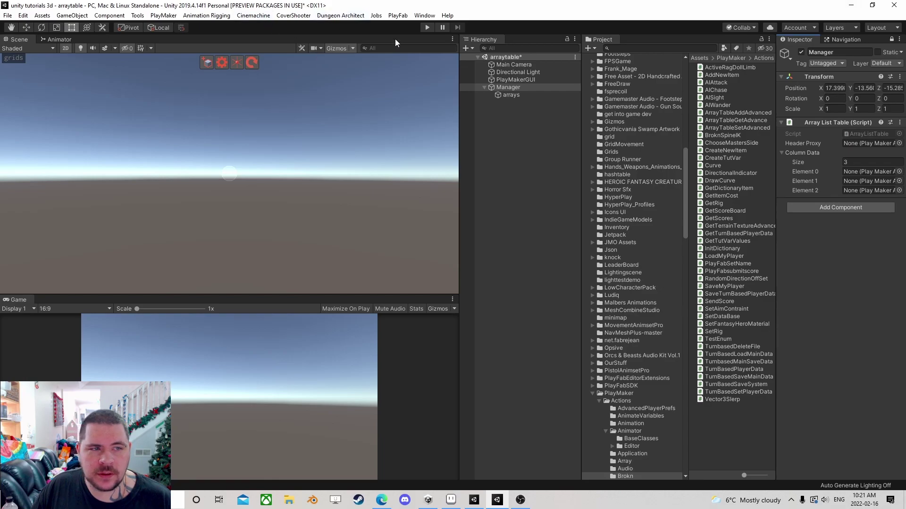
left_click(452, 39)
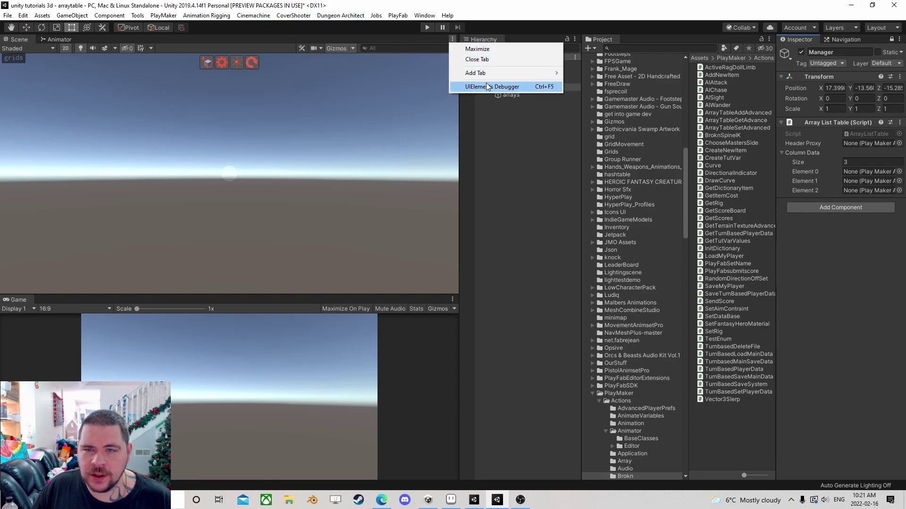
mouse_move(528, 74)
left_click(591, 92)
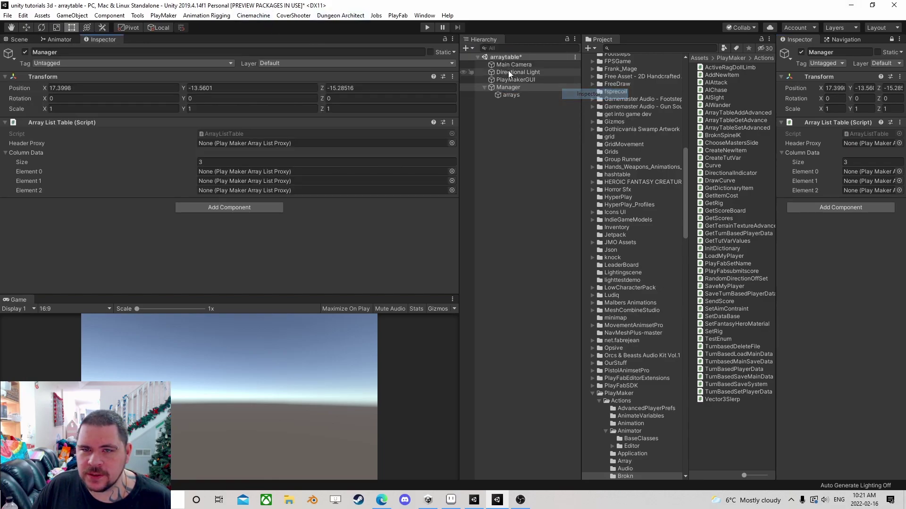
Step: Assign the first array list proxy of the arrays object as the Header Proxy of Manager's Array List Table
left_click(511, 95)
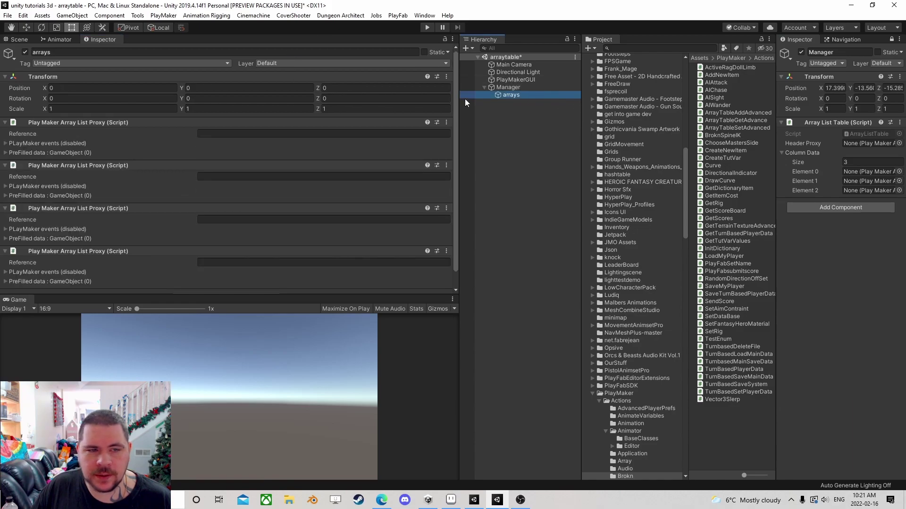
scroll(129, 159, "down", 2)
scroll(130, 159, "up", 2)
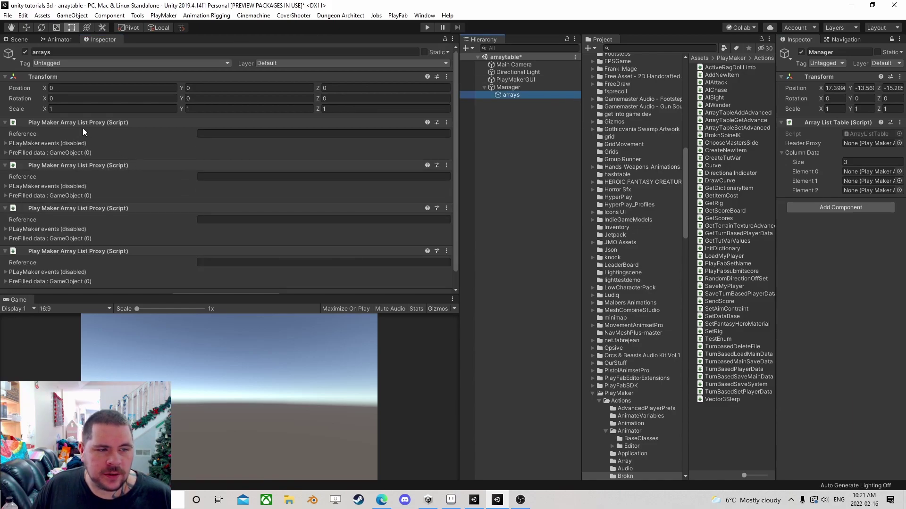
left_click_drag(83, 124, 861, 143)
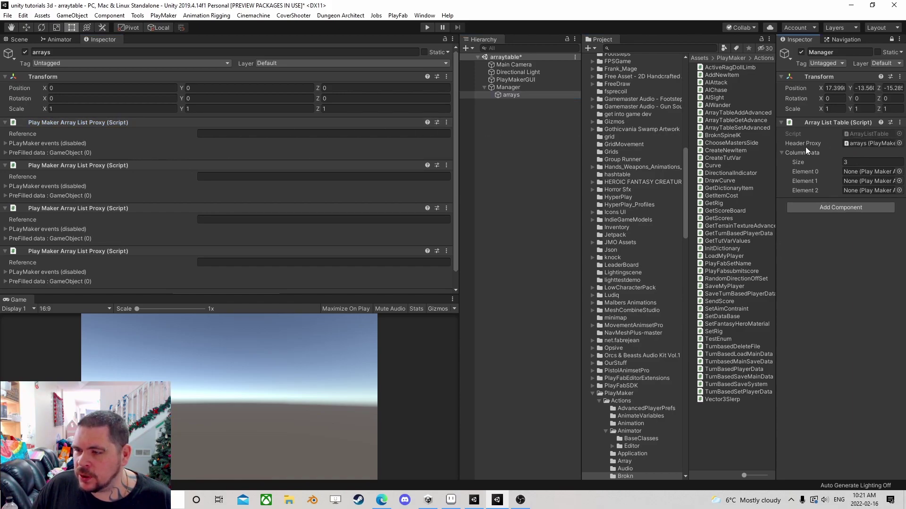
Step: Set the first array list proxy's prefilled data to type String with a prefill count of 3
left_click(6, 153)
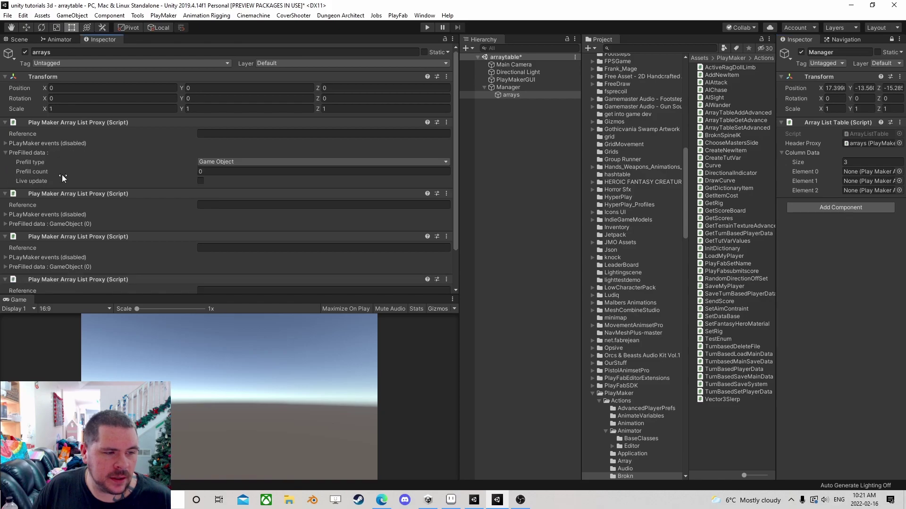
left_click(239, 162)
left_click(221, 203)
left_click(221, 172)
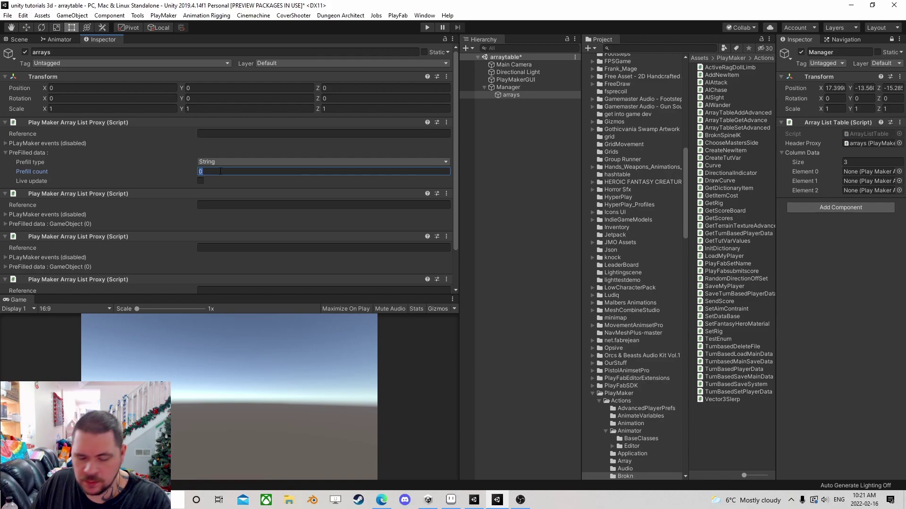
type("500")
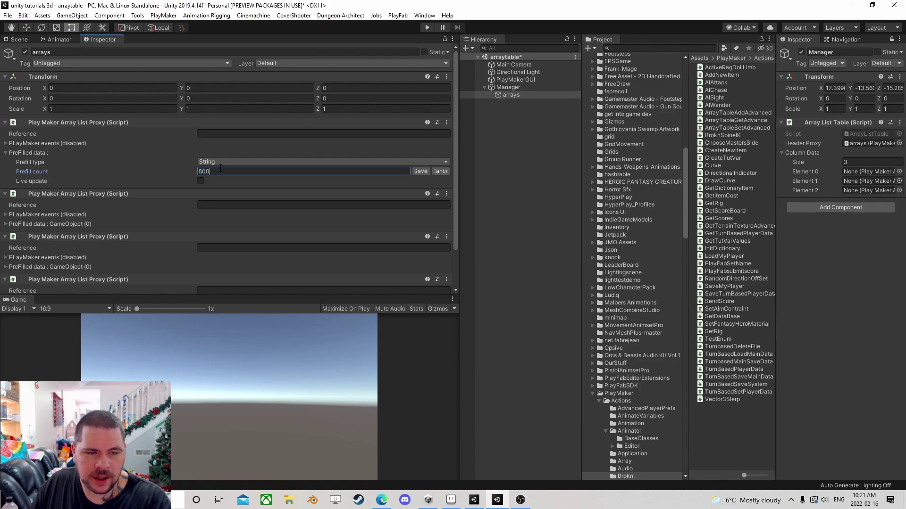
double_click(214, 172)
type("3")
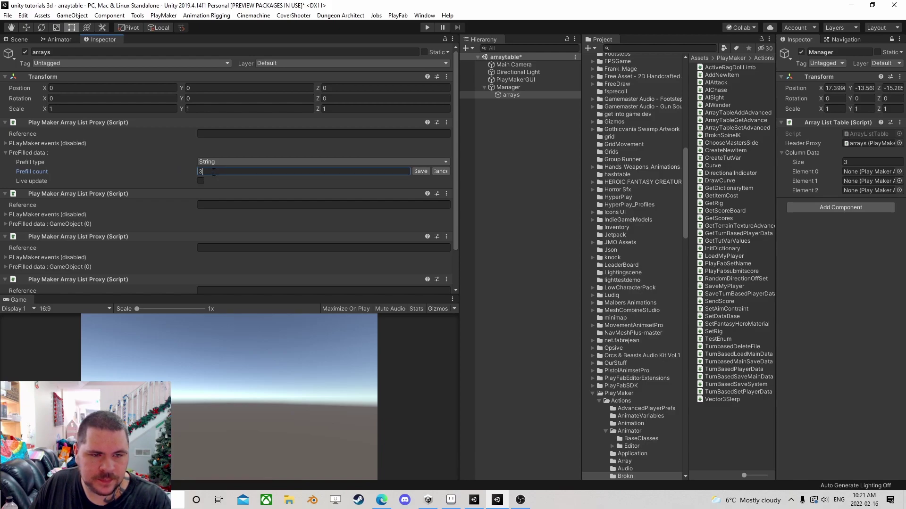
left_click(421, 171)
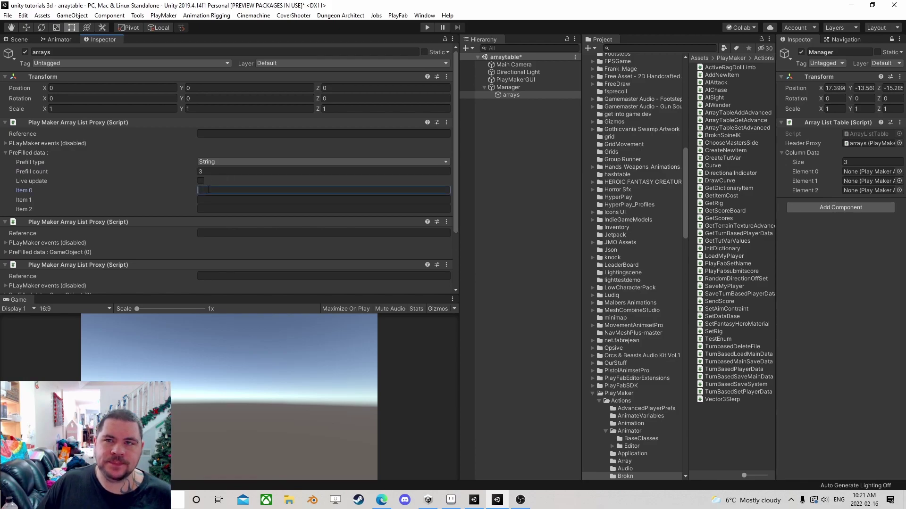
Step: Fill the first array list proxy's three prefilled items with Weapon, Damage and Icon
type("Weapon")
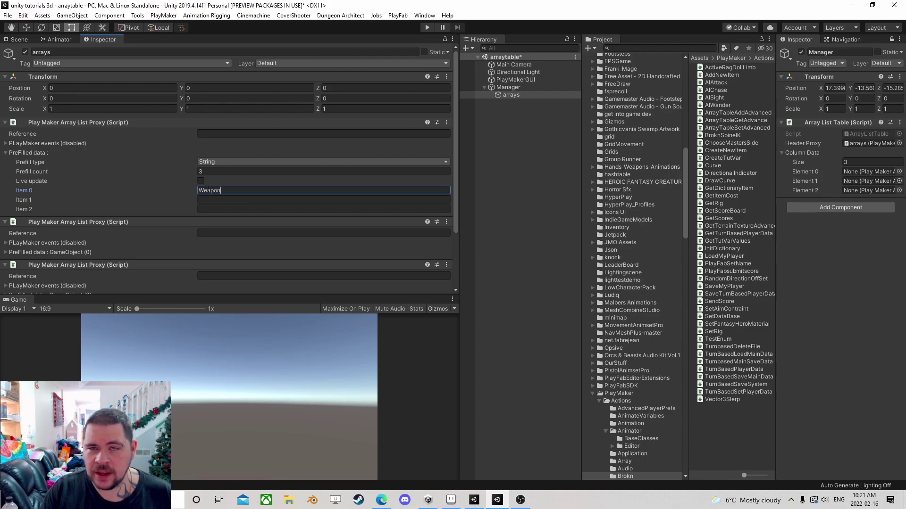
key("Tab")
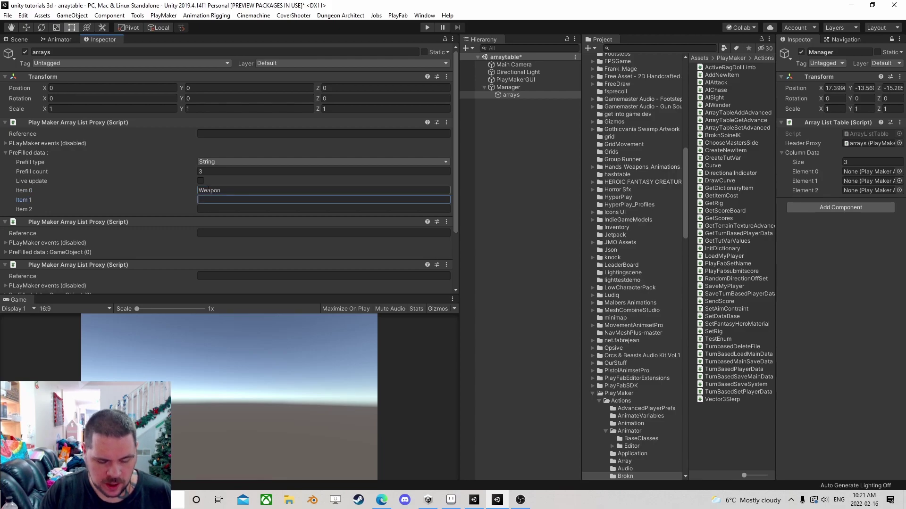
type("Damage")
key("Tab")
type("Icon")
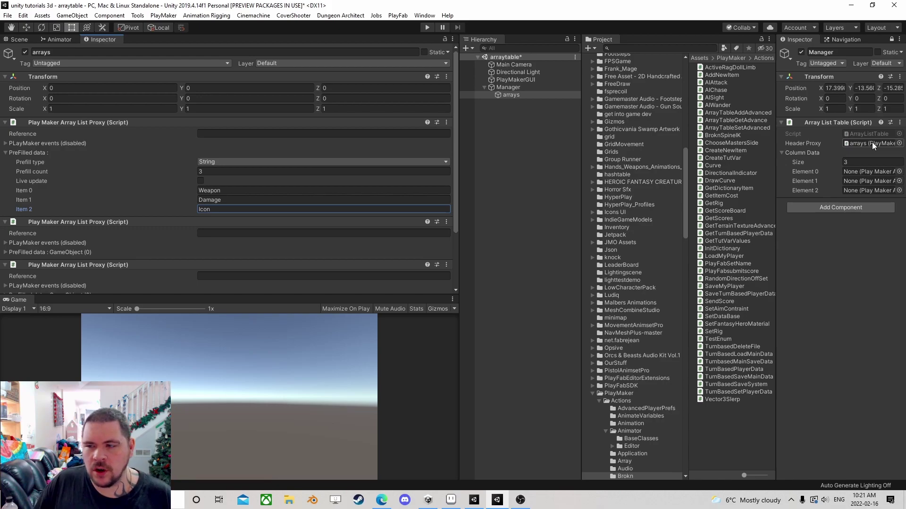
Step: Assign the second array list proxy to Element 0 of Manager's Column Data and set its prefill type to String
scroll(245, 187, "down", 3)
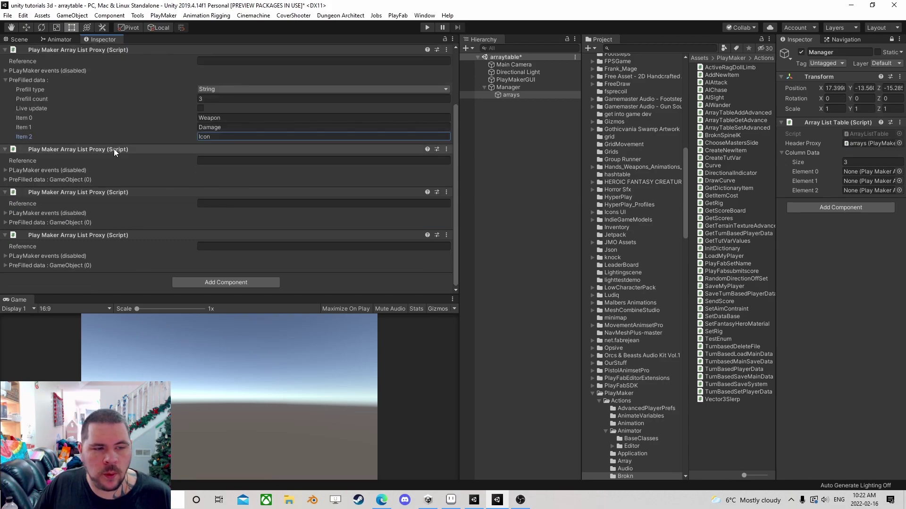
left_click_drag(98, 148, 897, 173)
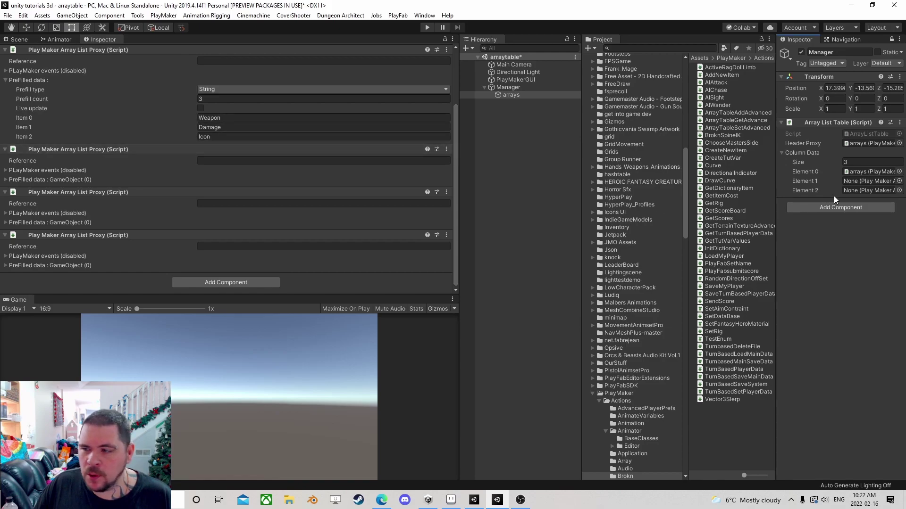
left_click(5, 180)
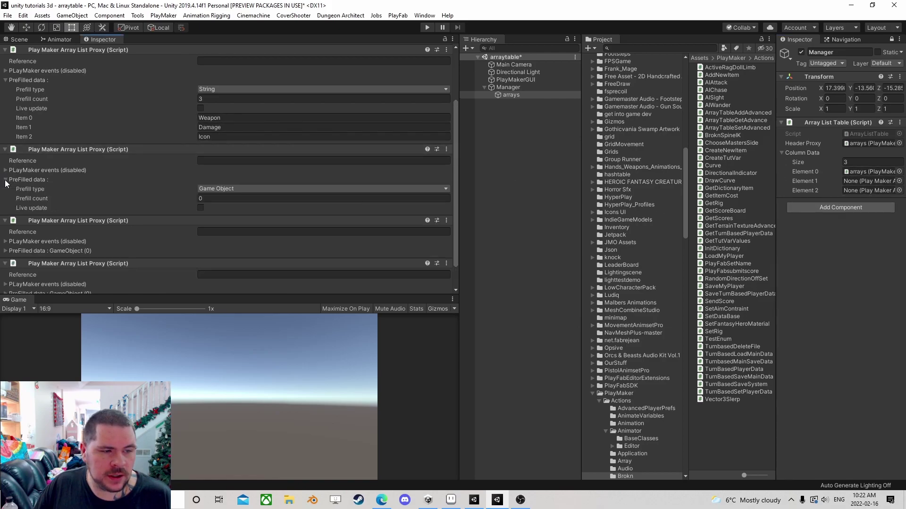
left_click(212, 189)
left_click(215, 228)
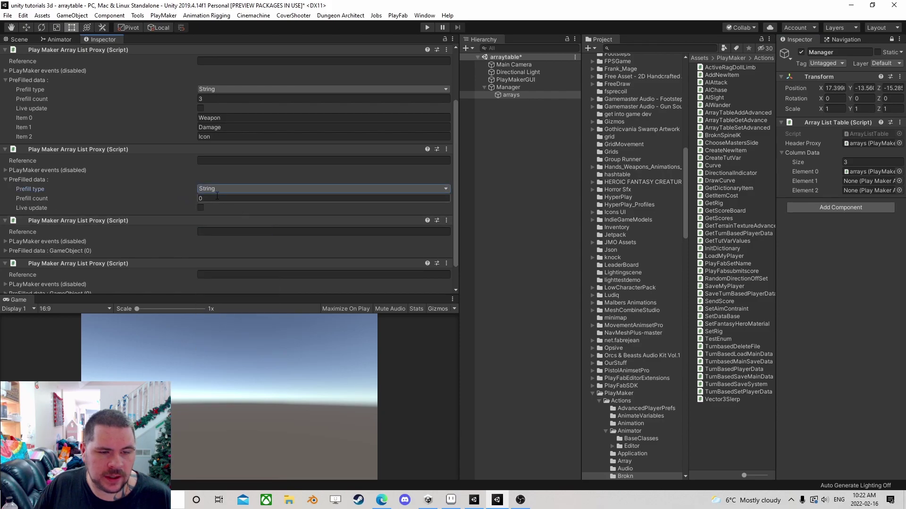
left_click(5, 181)
Step: Assign the third array list proxy to Element 1 of Manager's Column Data and set its prefill type to Int
left_click_drag(81, 192, 851, 181)
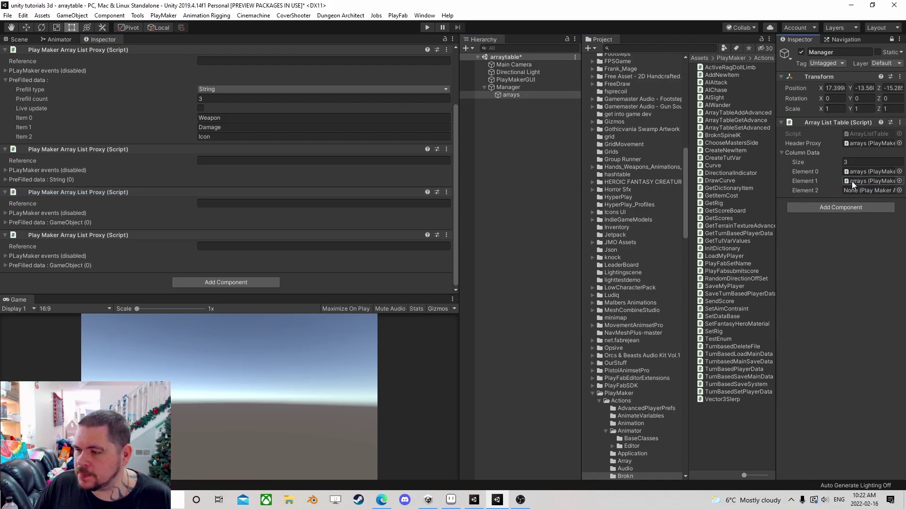
left_click(6, 223)
left_click(227, 235)
left_click(232, 252)
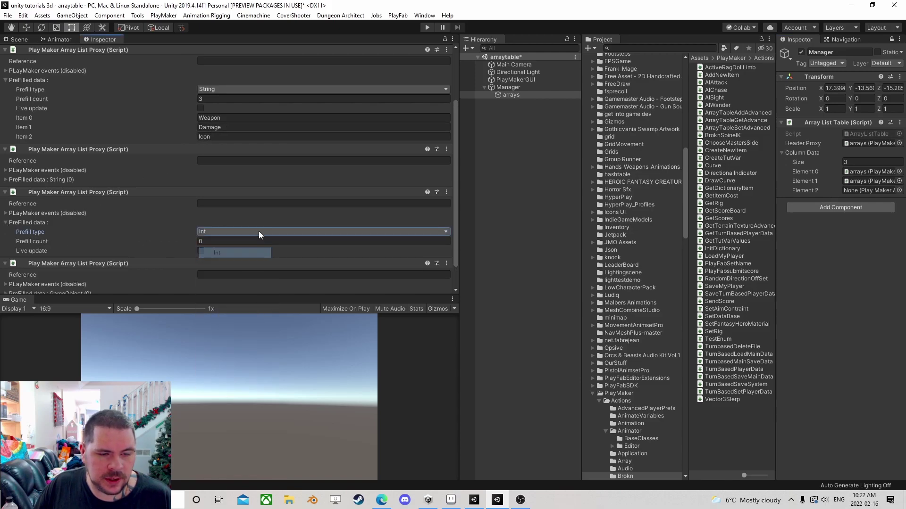
left_click(4, 222)
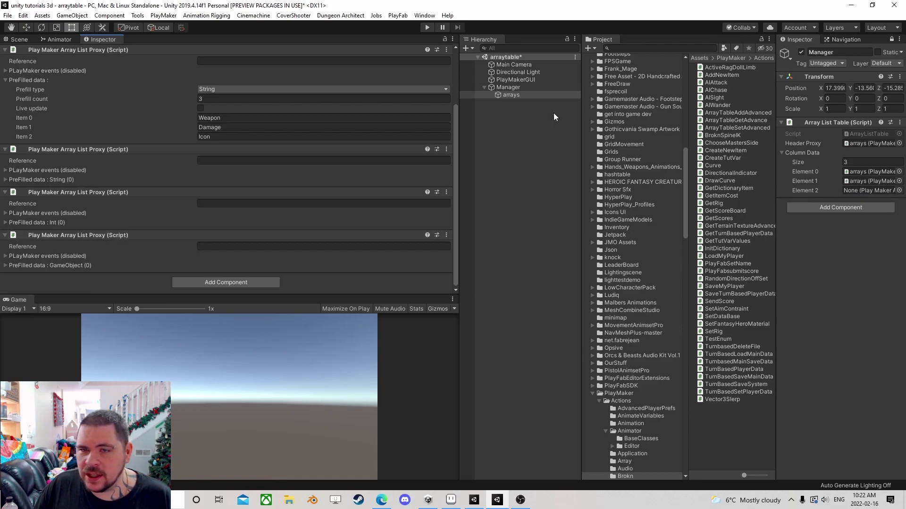
Step: Assign the fourth array list proxy to Element 2 of Manager's Column Data and set its prefill type to Sprite
left_click(199, 137)
key("Return")
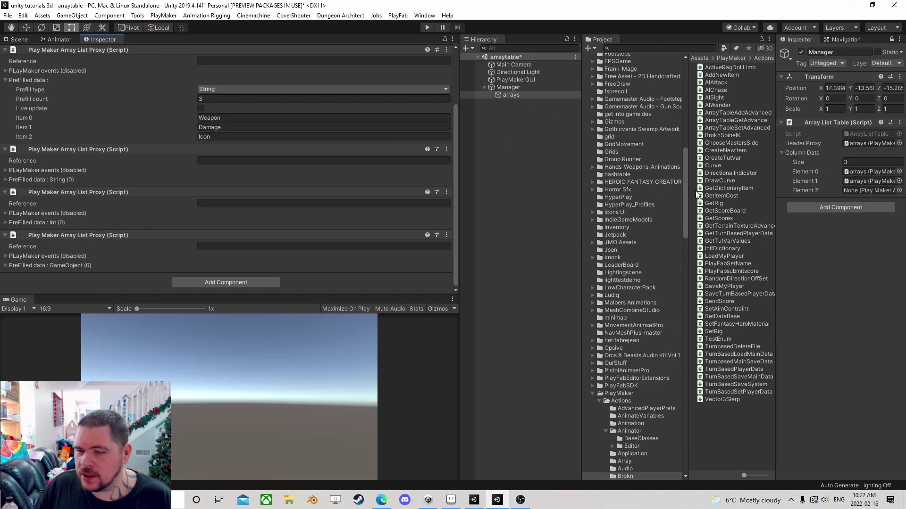
left_click_drag(56, 235, 864, 191)
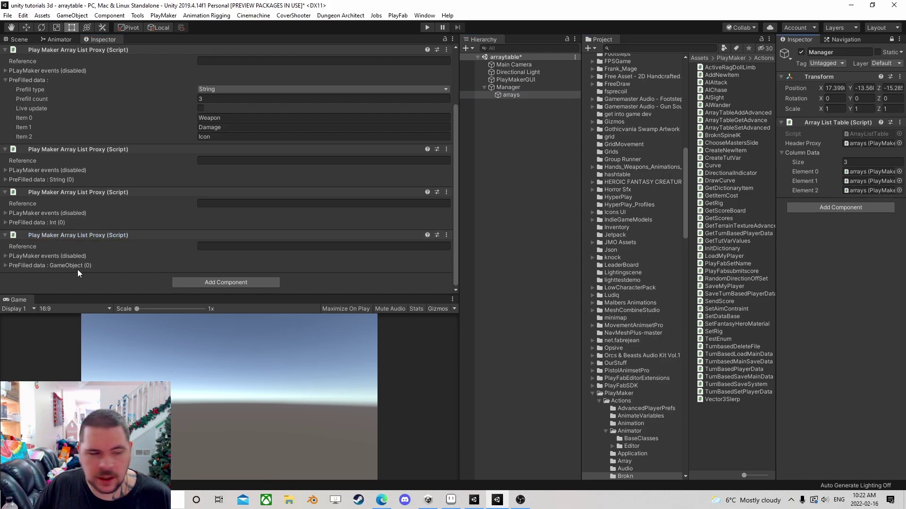
left_click(5, 265)
scroll(106, 242, "down", 2)
left_click(218, 247)
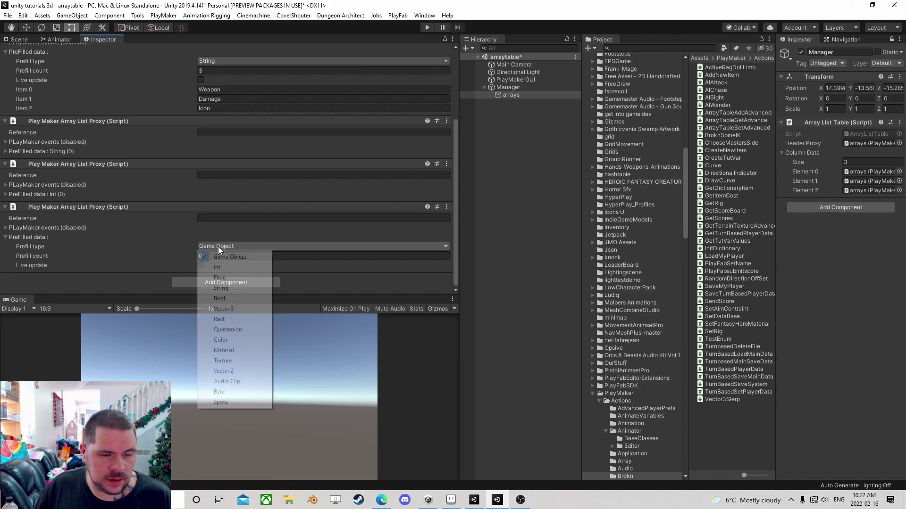
left_click(227, 402)
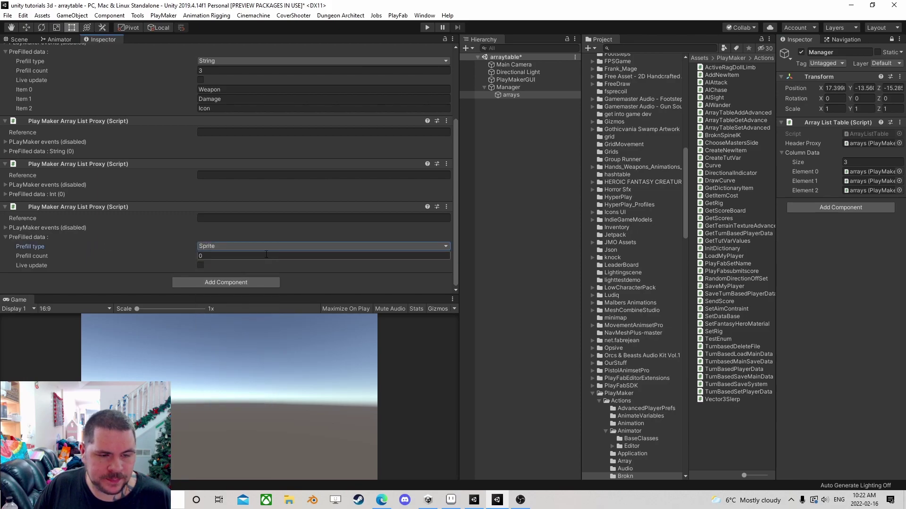
left_click(7, 238)
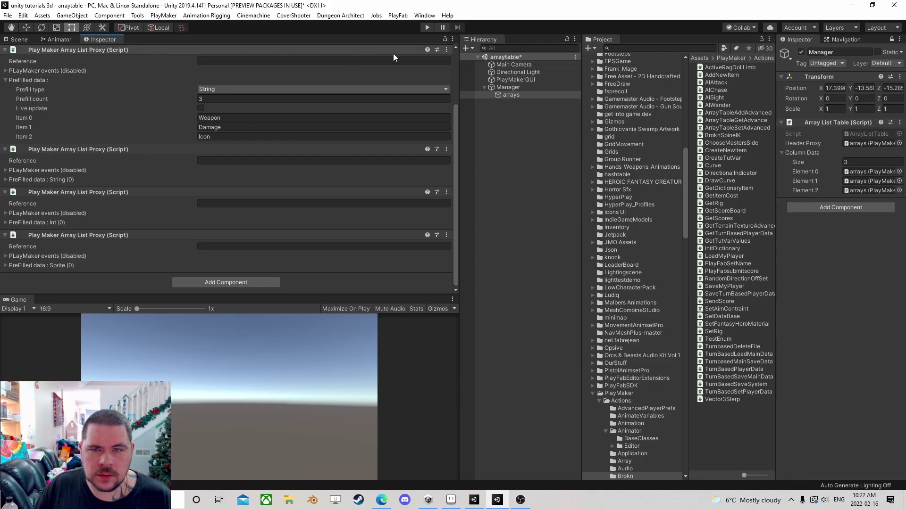
Step: Close the extra Inspector beside the Scene and Animator views and unlock the remaining one
left_click(446, 49)
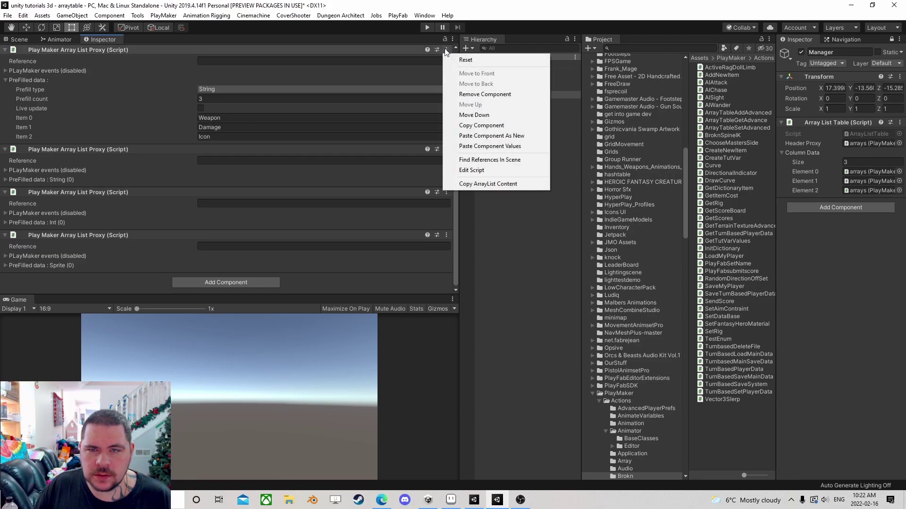
right_click(103, 42)
left_click(130, 110)
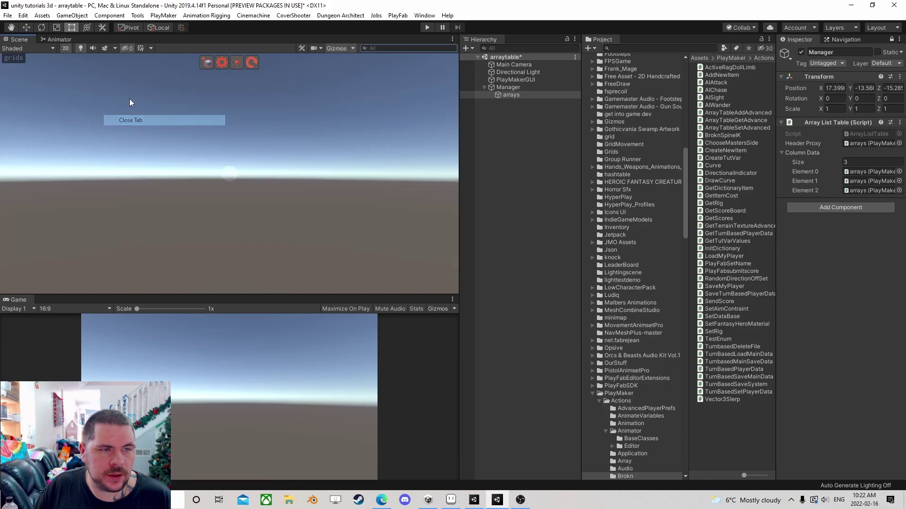
left_click(892, 40)
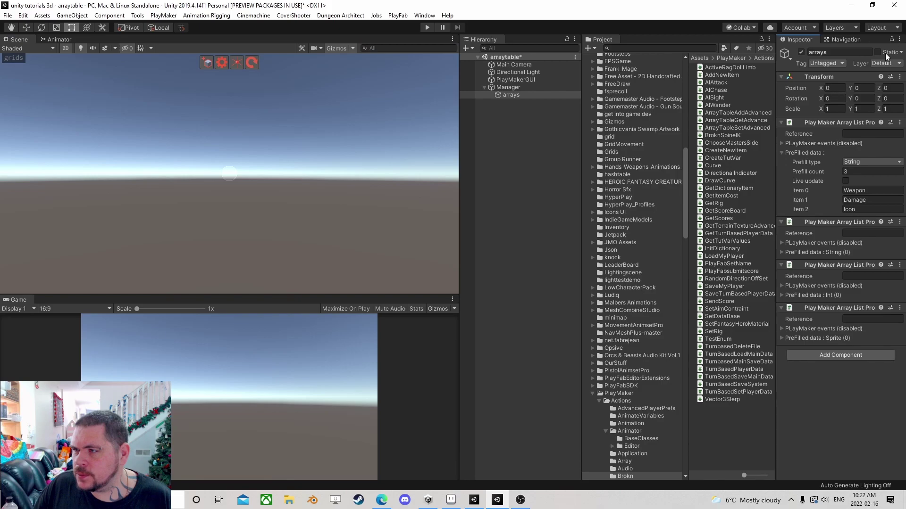
Step: Review Manager's table references, then reselect the arrays object and widen the Inspector
left_click(505, 88)
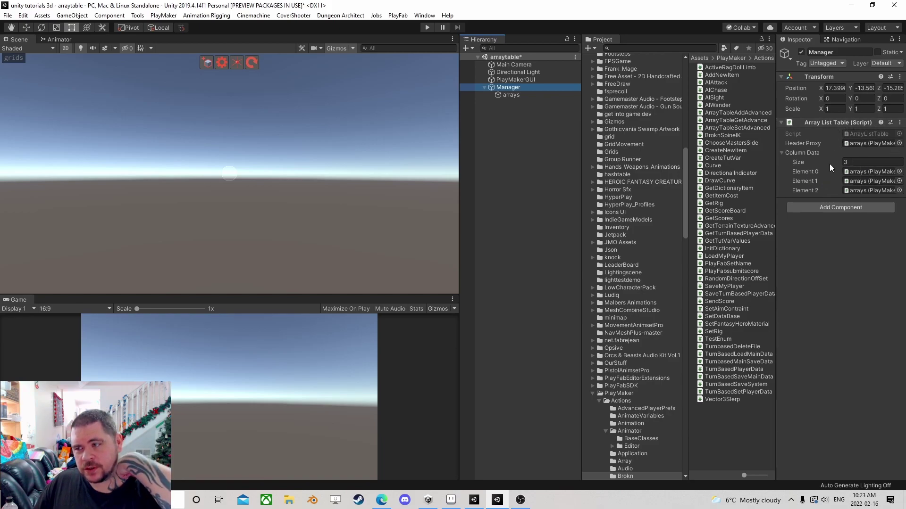
left_click(512, 96)
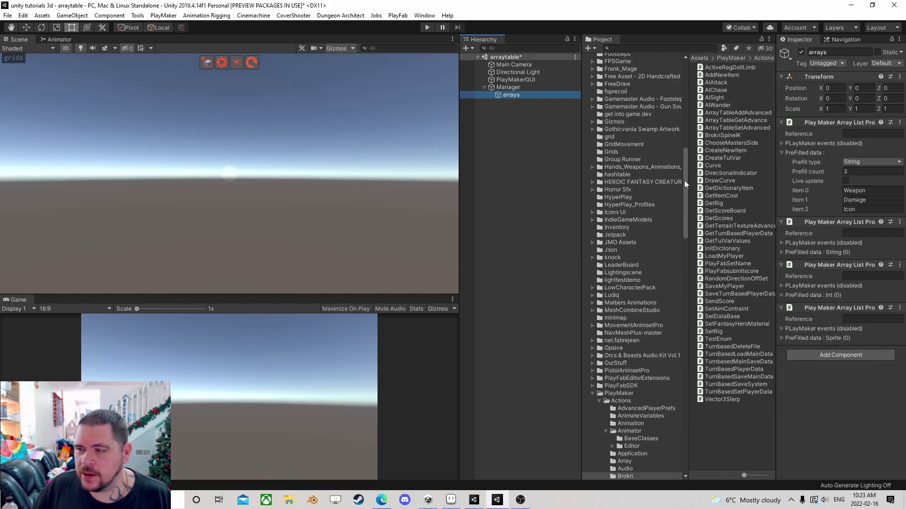
left_click_drag(778, 239, 639, 231)
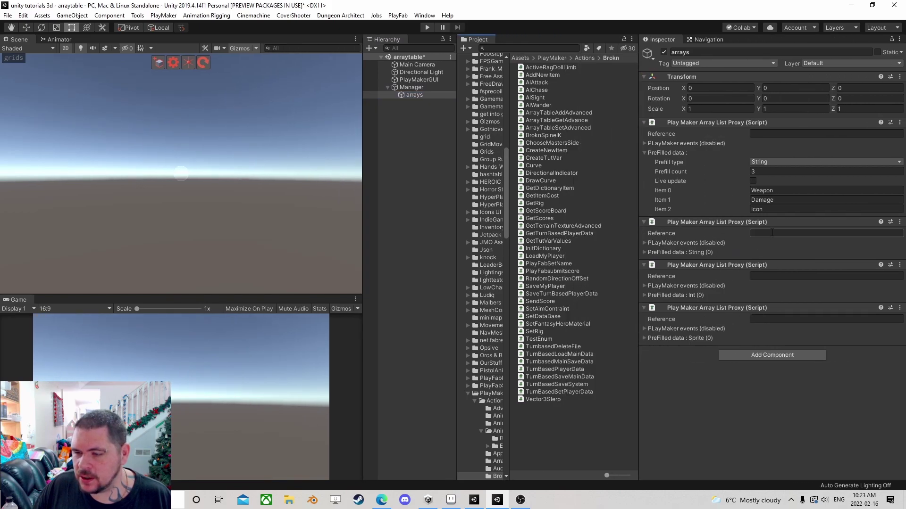
Step: Set the second array list proxy's prefill count to 2 and fill its items with Dagger and Sword
left_click(644, 253)
left_click(781, 271)
type("2")
key("Return")
left_click(771, 288)
type("Dagger")
key("Tab")
type("Sw")
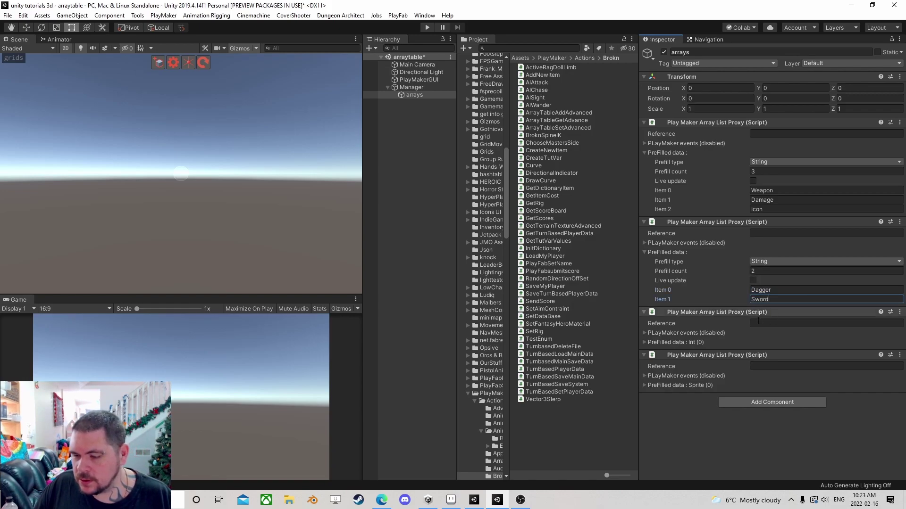
Step: Set the third array list proxy's prefill count to 2 and fill its items with 5 and 50
left_click(645, 343)
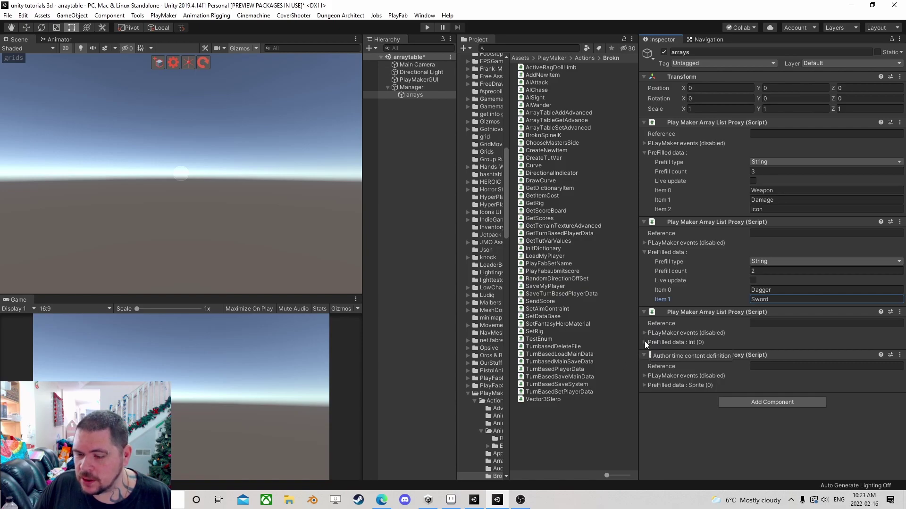
left_click(762, 362)
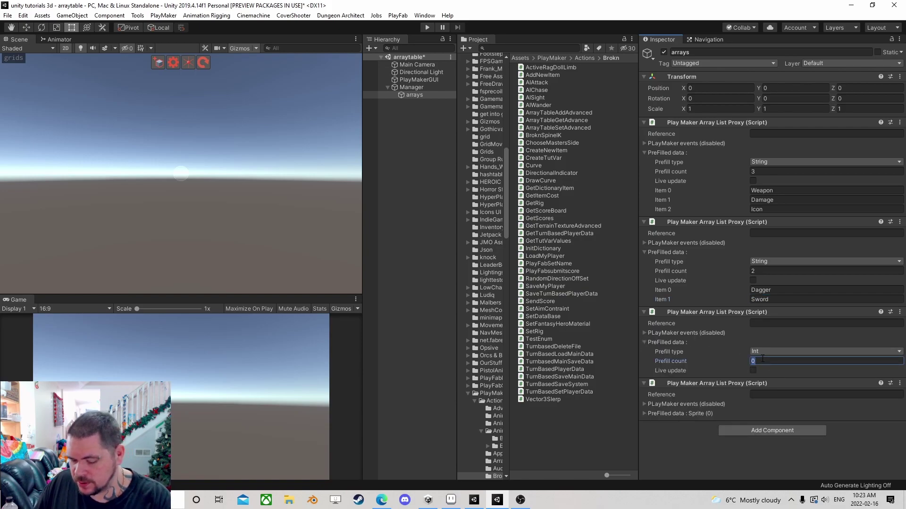
type("2")
left_click(874, 361)
left_click(769, 378)
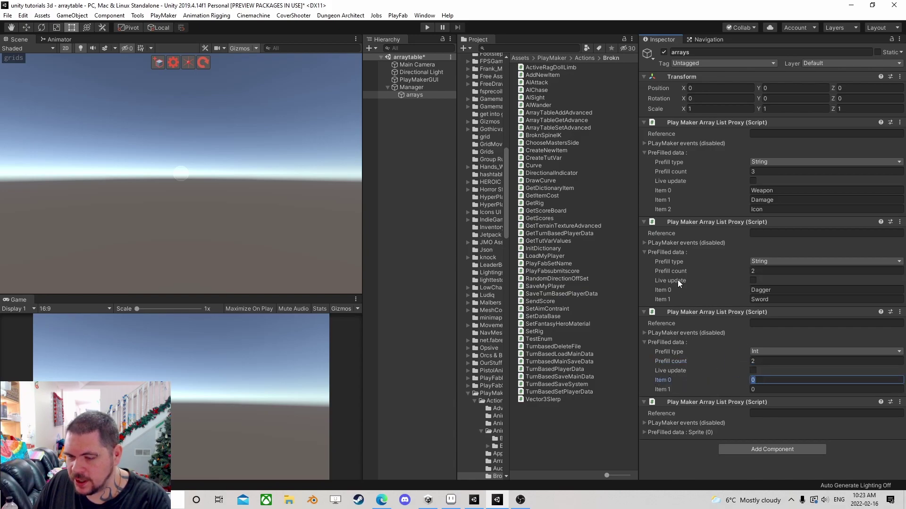
type("5")
left_click(785, 389)
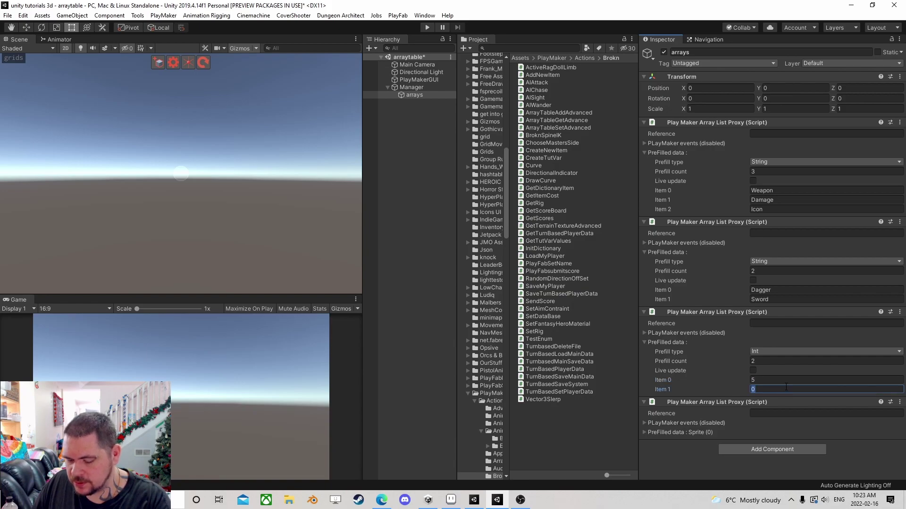
type("50")
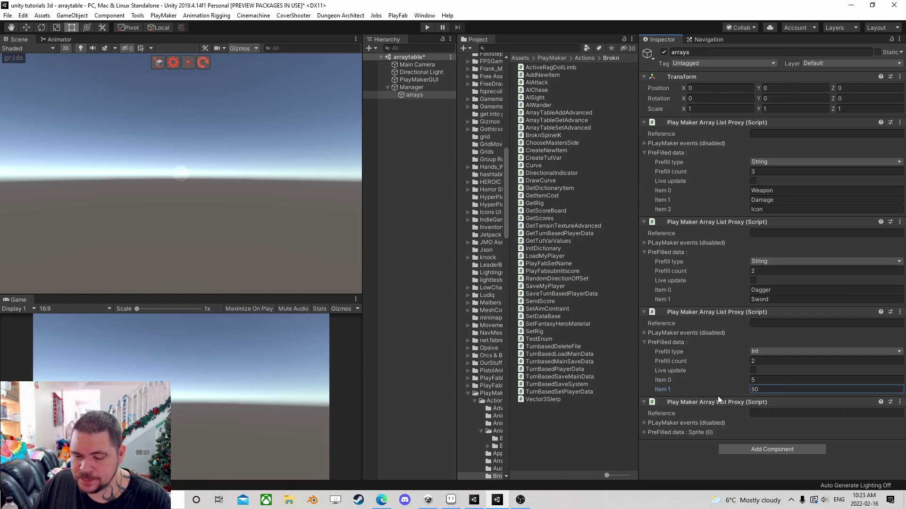
Step: Set the fourth array list proxy's prefill count to 2 for its Sprite data
left_click(644, 432)
left_click(774, 441)
type("2")
left_click(864, 442)
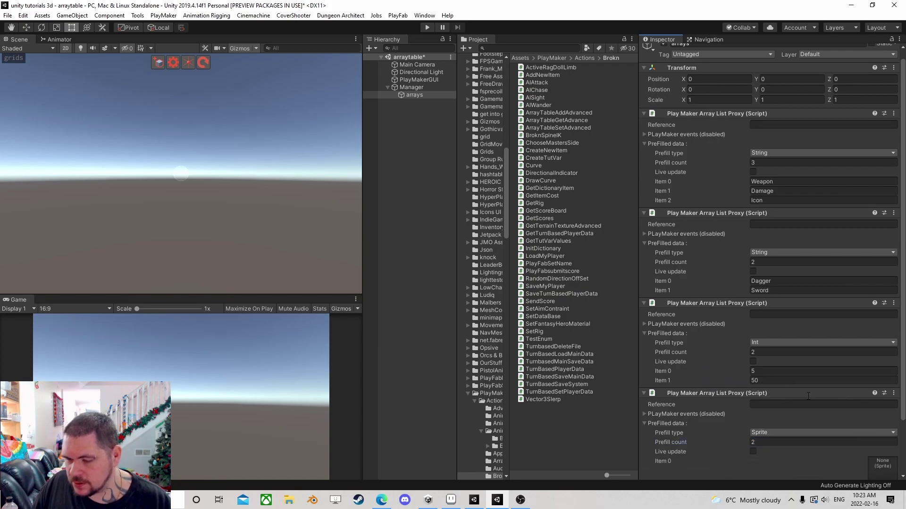
Step: Assign the sprite 0x72_DungeonTilesetII_v1.2_0 to the Sprite array's Item 0 and a red sprite from the same tileset to Item 1
left_click(889, 422)
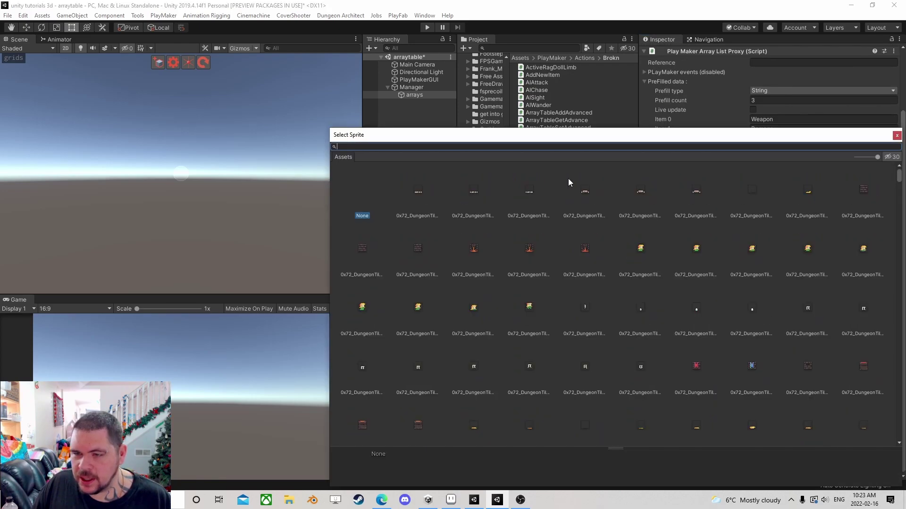
left_click(418, 192)
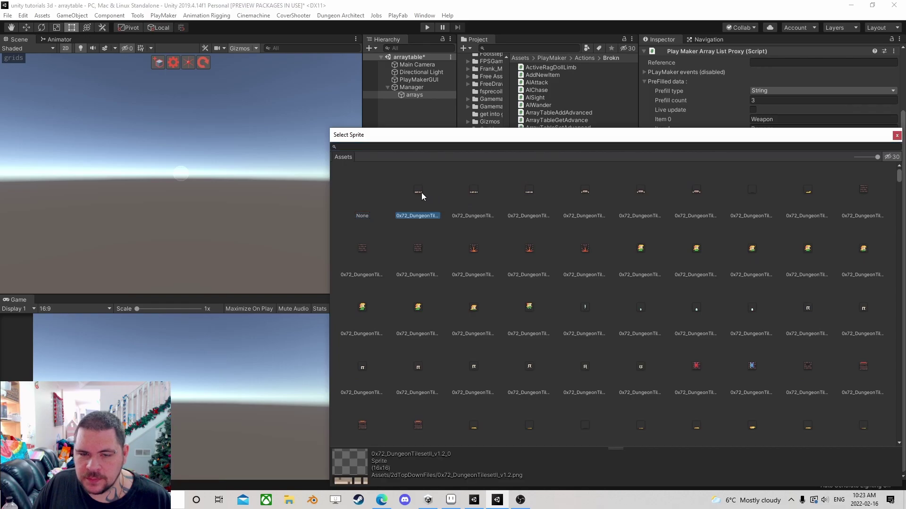
left_click(896, 136)
left_click(890, 453)
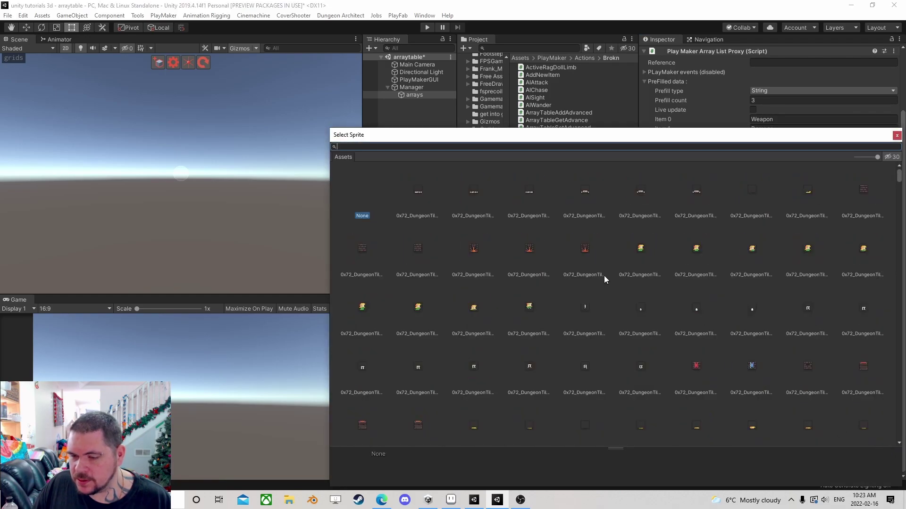
left_click(697, 366)
left_click(896, 136)
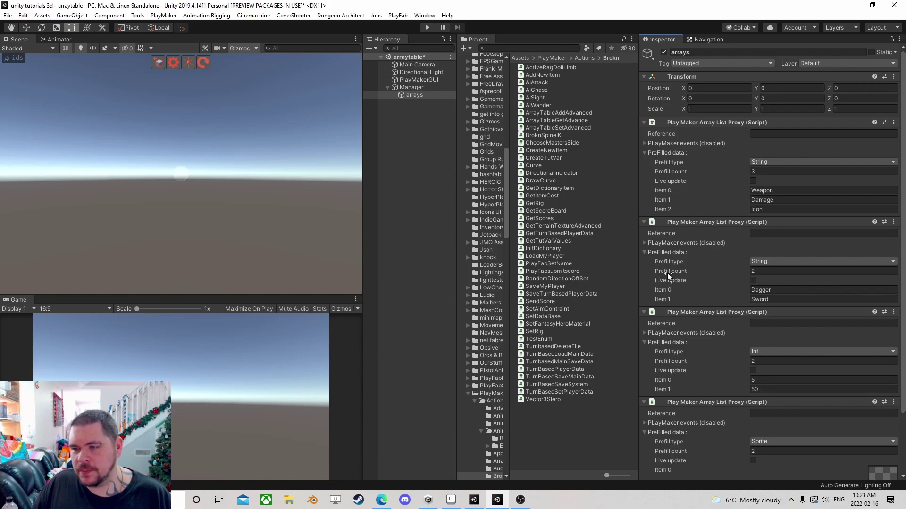
left_click(770, 232)
left_click(780, 324)
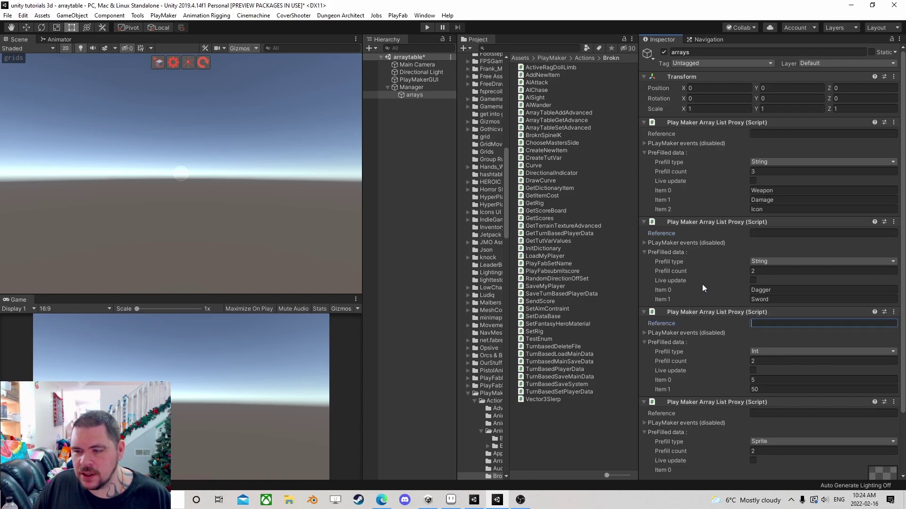
Step: Add a PlayMakerFSM component to the Manager object and open its FSM for editing
left_click(417, 87)
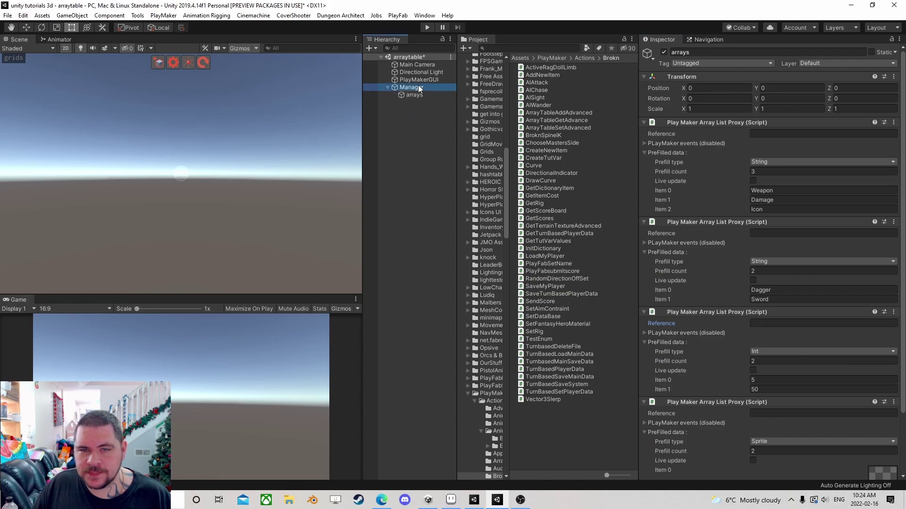
key("ctrl+shift+a")
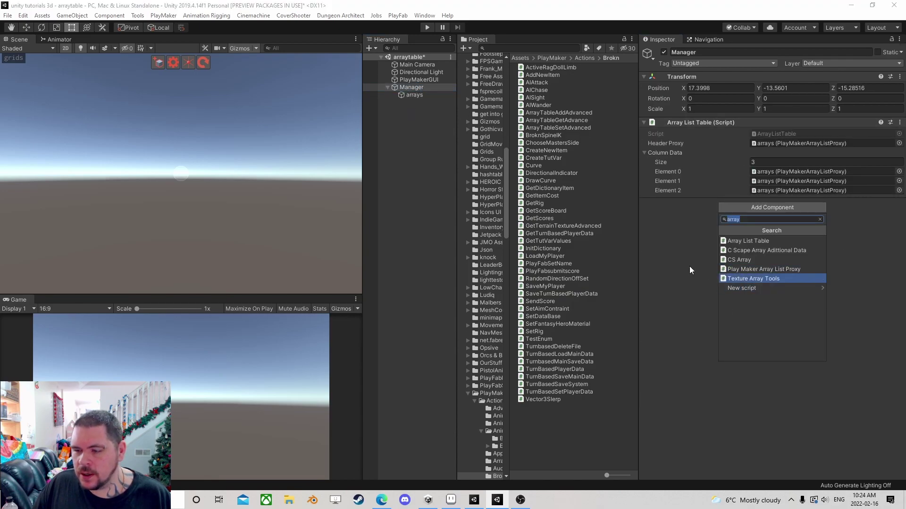
type("fsm")
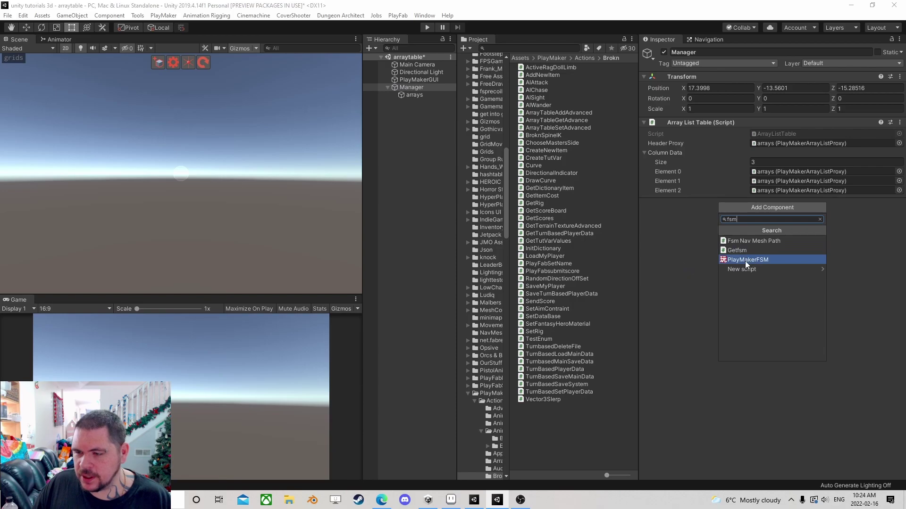
left_click(746, 260)
left_click(891, 215)
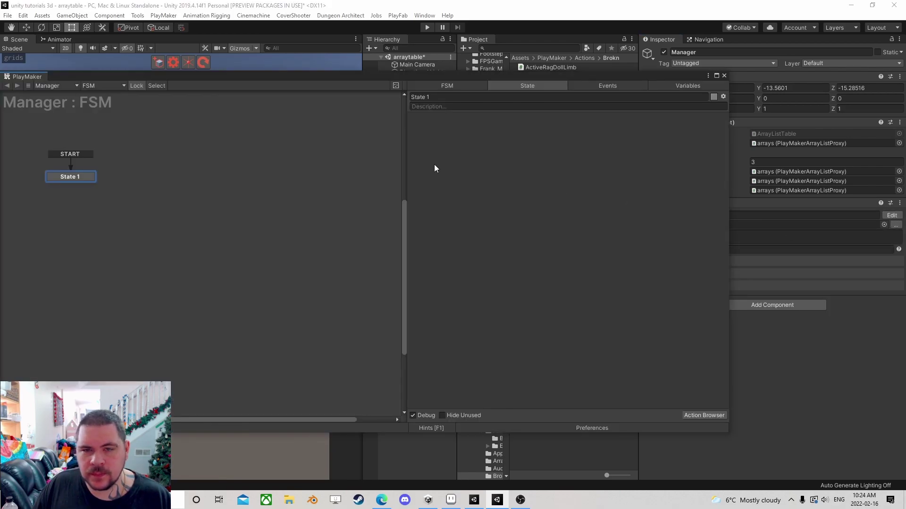
Step: Add the Array Table Add Advanced action from the Brokn category to State 1 and set its value count to 3
left_click(718, 414)
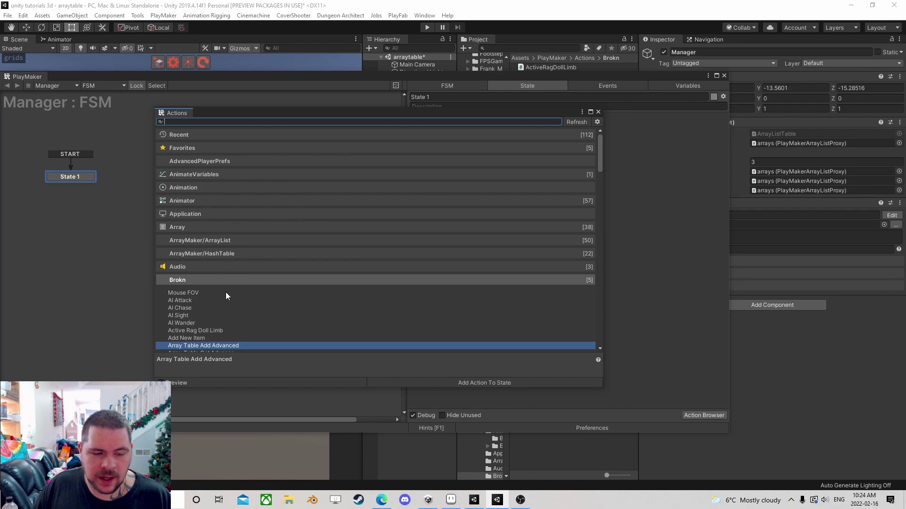
scroll(236, 297, "down", 3)
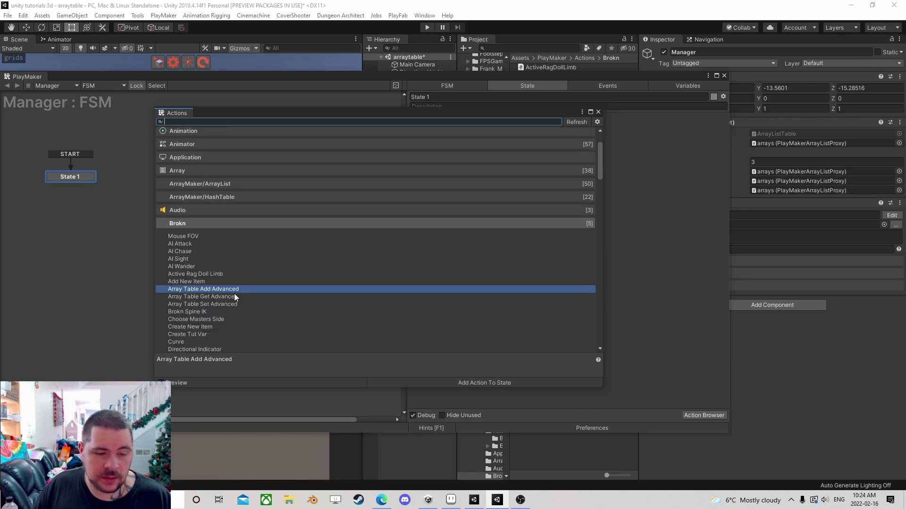
double_click(218, 289)
left_click(598, 113)
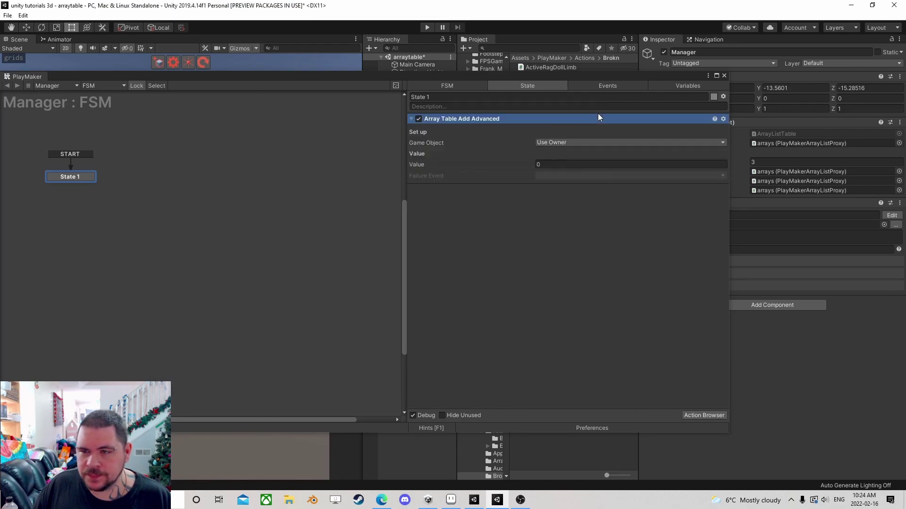
left_click_drag(579, 78, 367, 60)
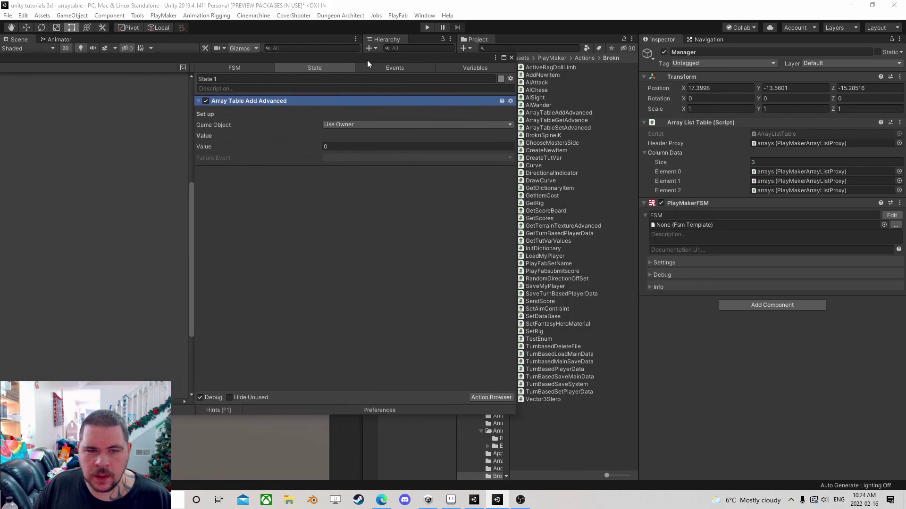
left_click(327, 146)
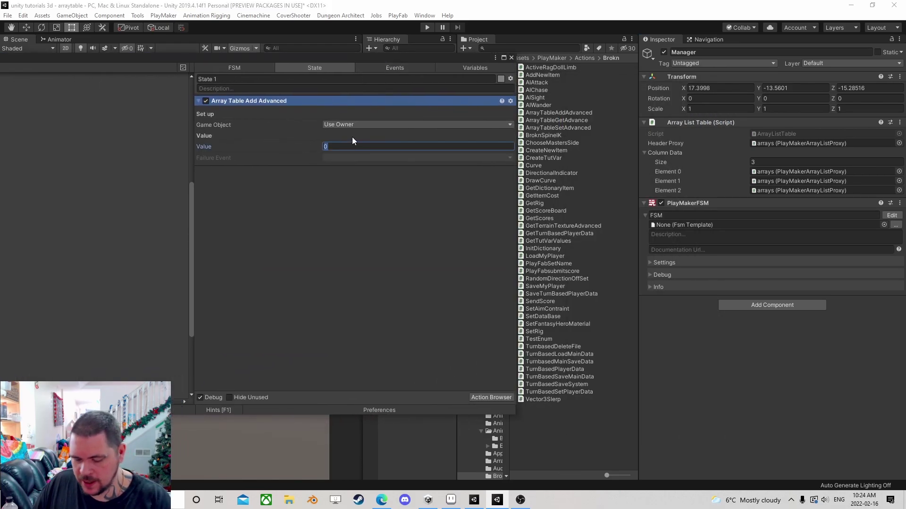
type("3")
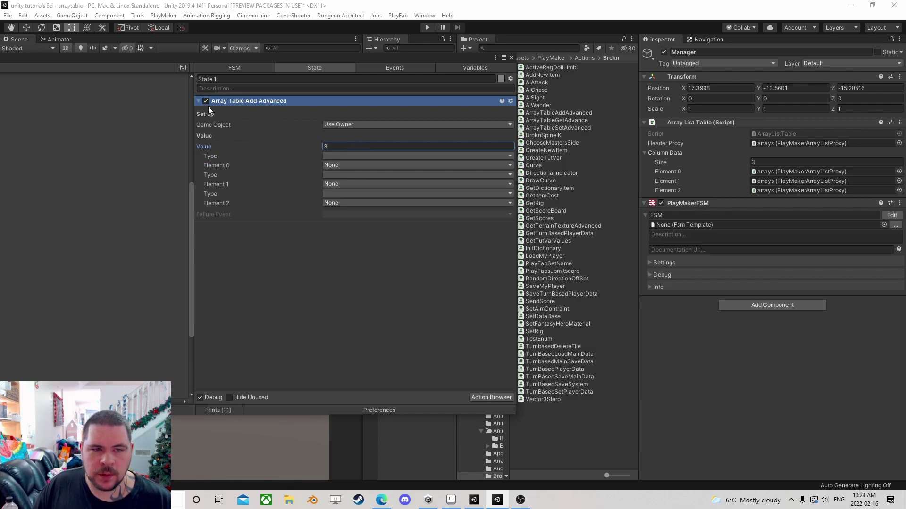
Step: Set the type of the action's Element 0 to String and assign it a new variable named NewWeapon
left_click(335, 156)
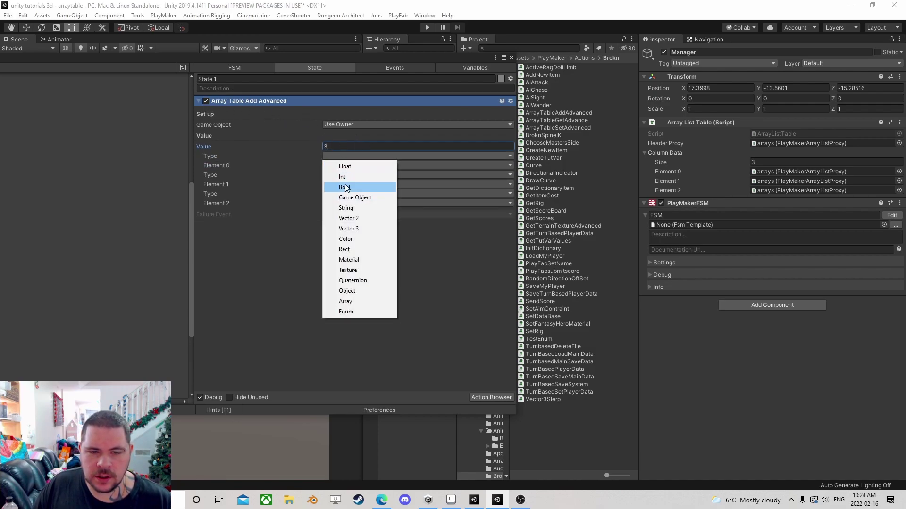
left_click(359, 208)
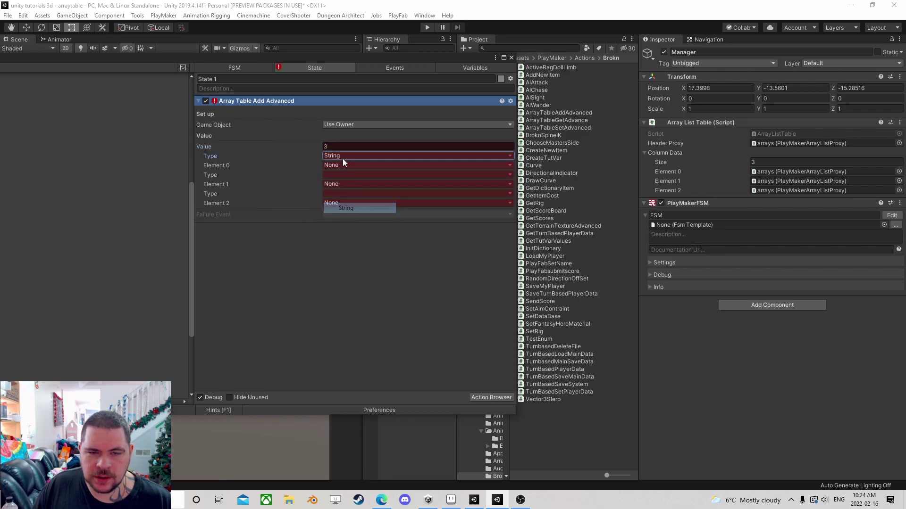
left_click(336, 165)
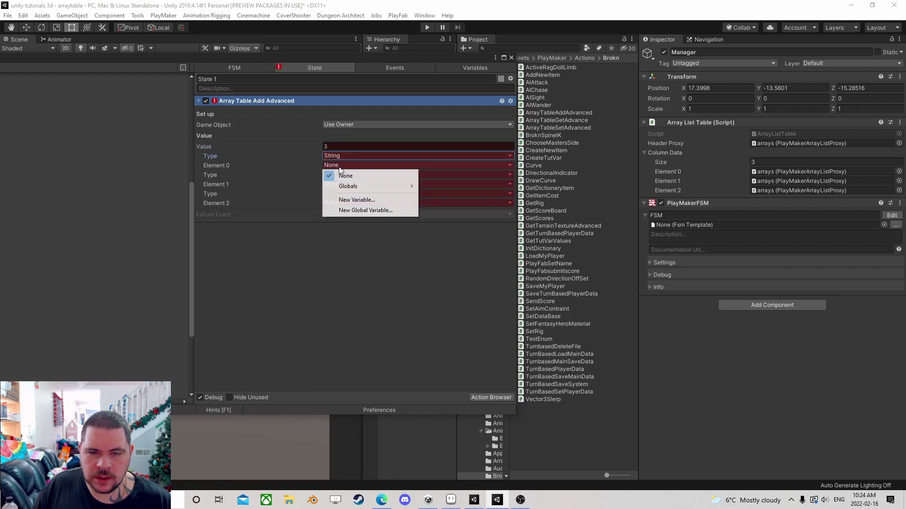
left_click(360, 198)
type("NewWeapon")
left_click(362, 194)
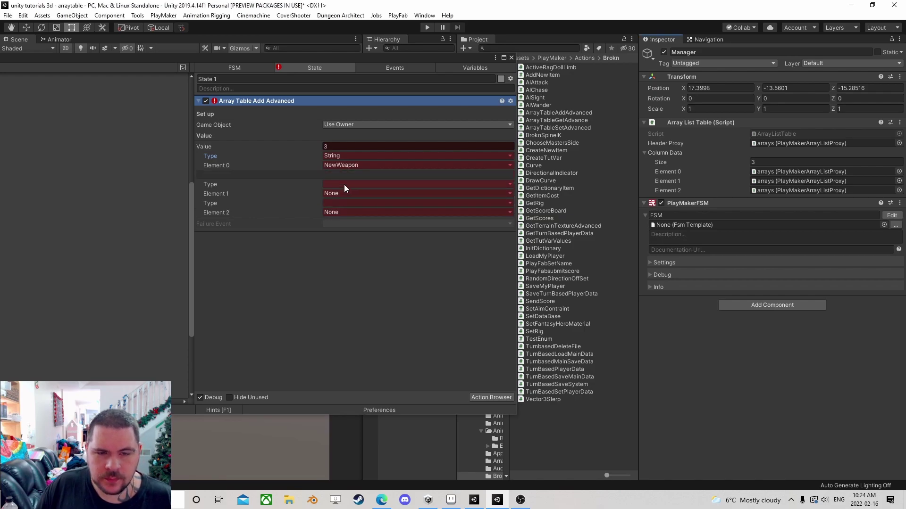
Step: Set the type of the action's Element 1 to Int and assign it a new variable named Newdamage
left_click(345, 184)
left_click(358, 206)
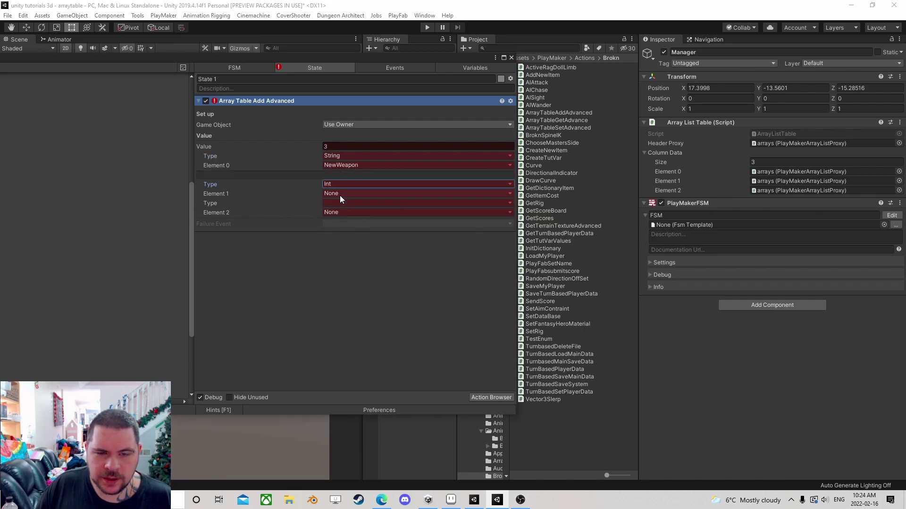
left_click(339, 195)
left_click(371, 229)
type("Newdamage")
key("Return")
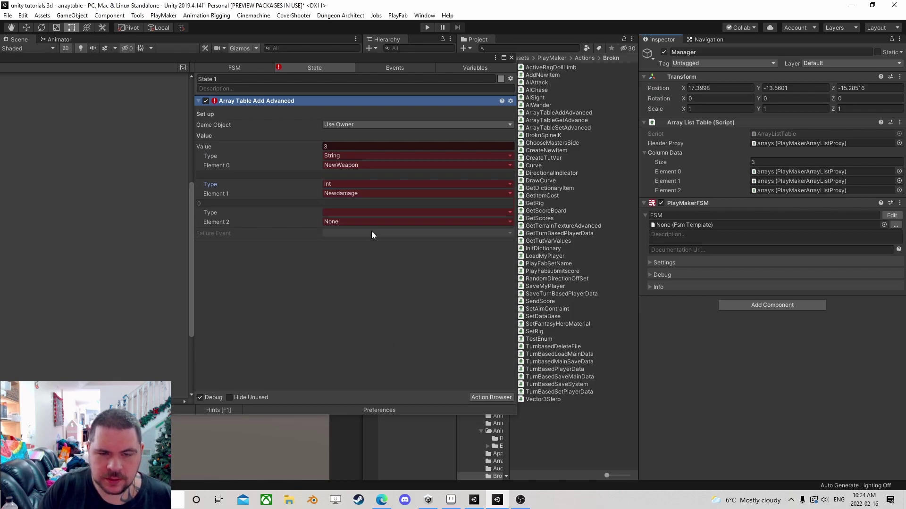
Step: Set the type of the action's Element 2 to Object with the UnityEngine object type Sprite
left_click(360, 212)
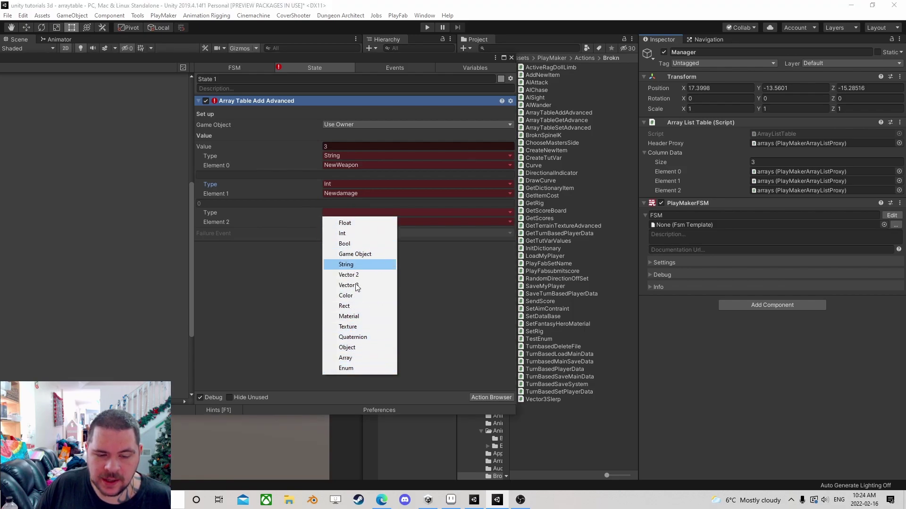
left_click(352, 350)
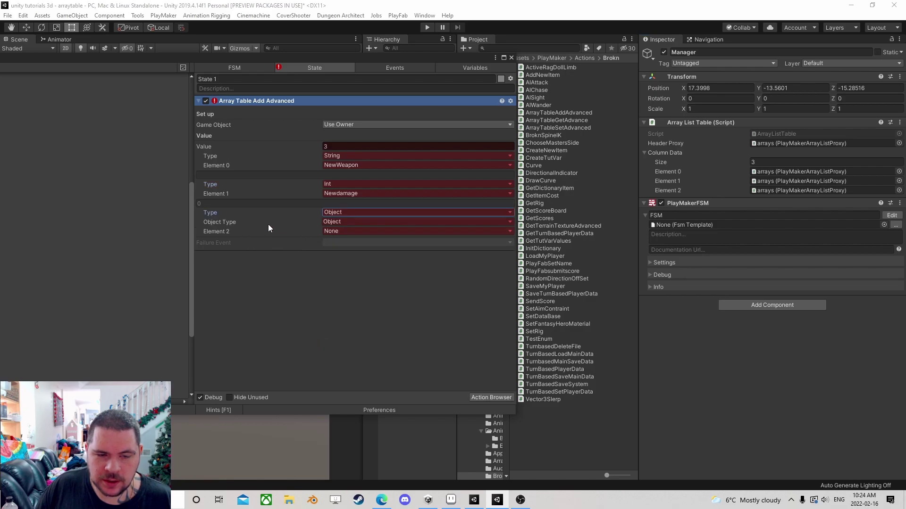
left_click(332, 225)
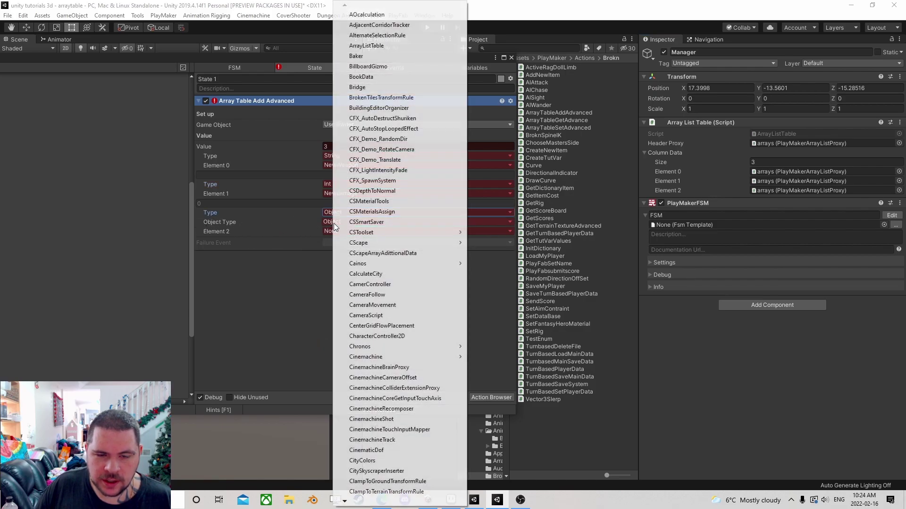
key("u")
key("Down")
key("Down")
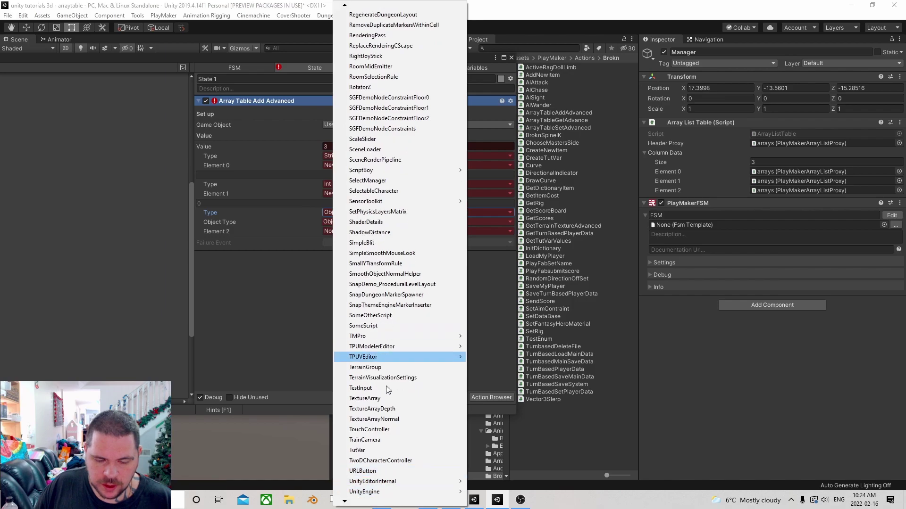
mouse_move(383, 492)
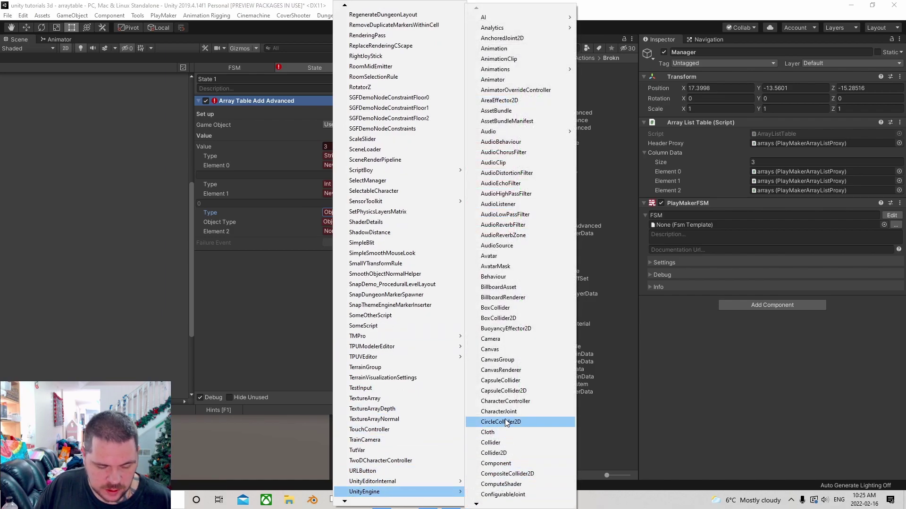
scroll(495, 493, "down", 10)
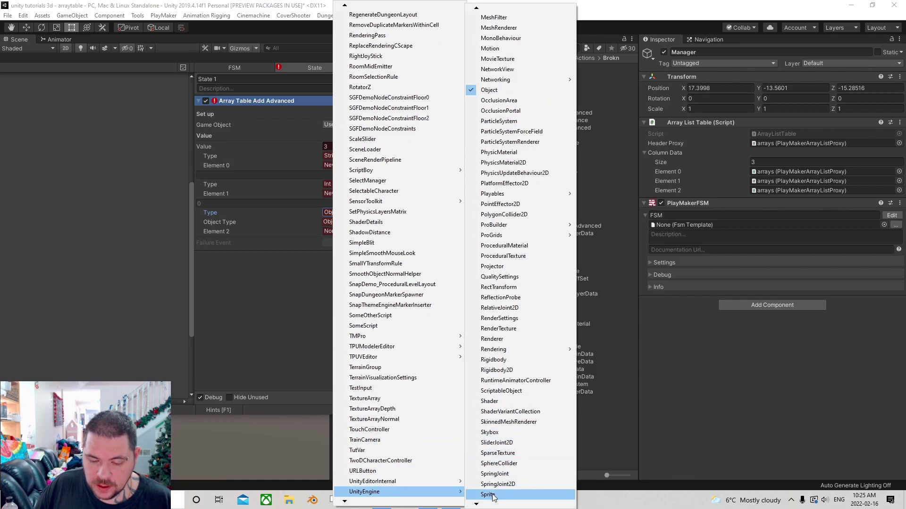
left_click(488, 494)
Step: Create a new variable named NewSprite for the action's Element 2
left_click(352, 231)
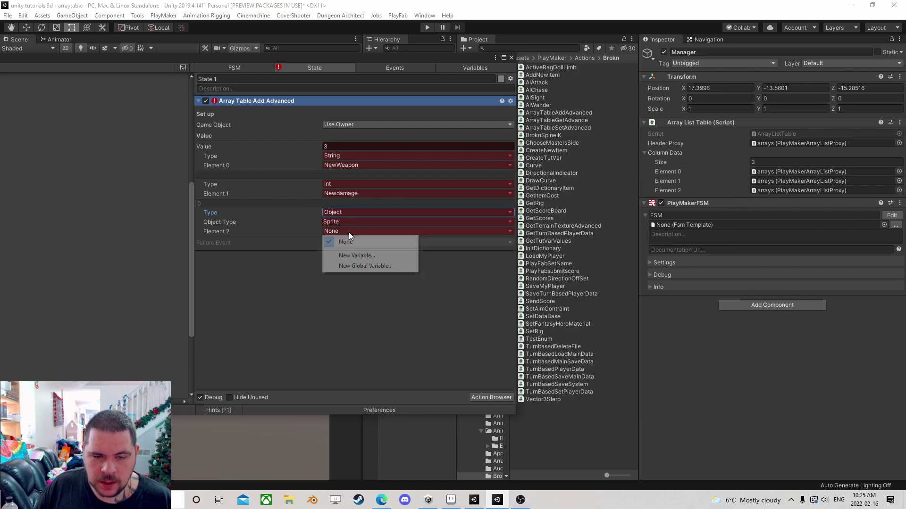
left_click(352, 253)
type("N")
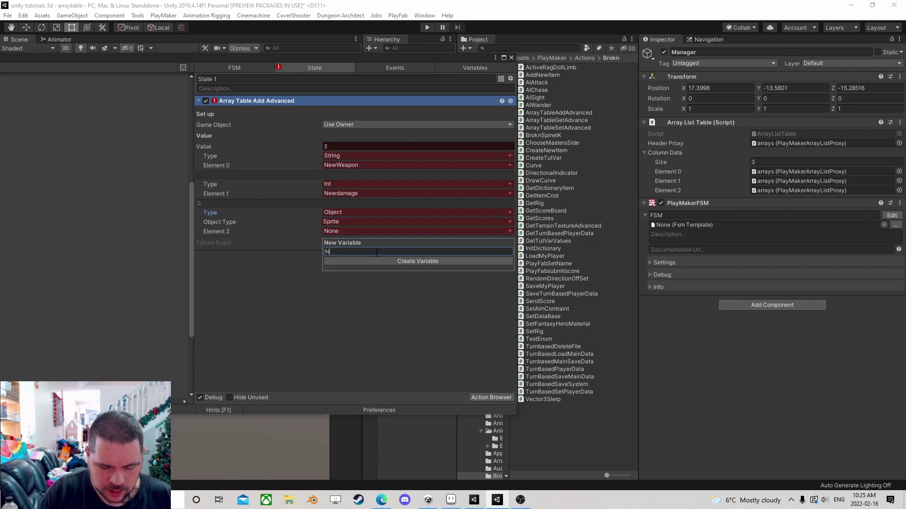
type("ewSprite")
key("Return")
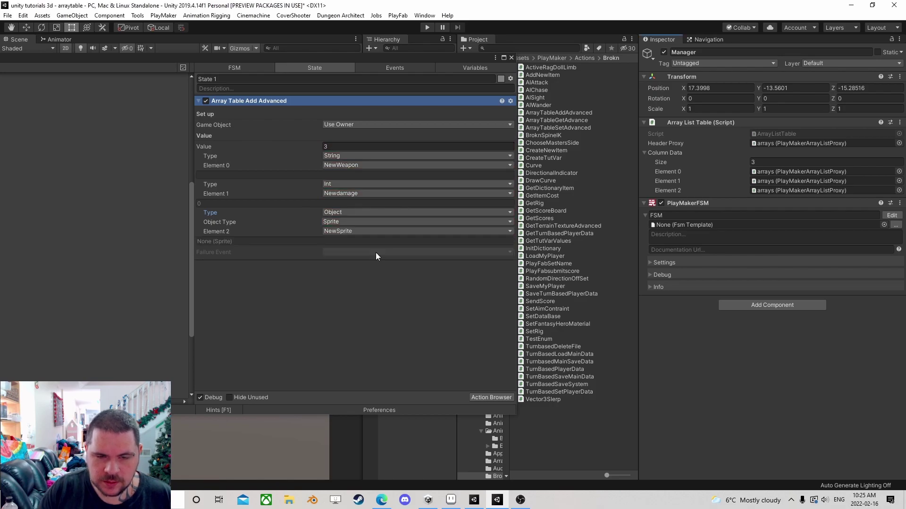
Step: Set the FSM variable NewWeapon to Axe and the variable Newdamage to 999
left_click(471, 69)
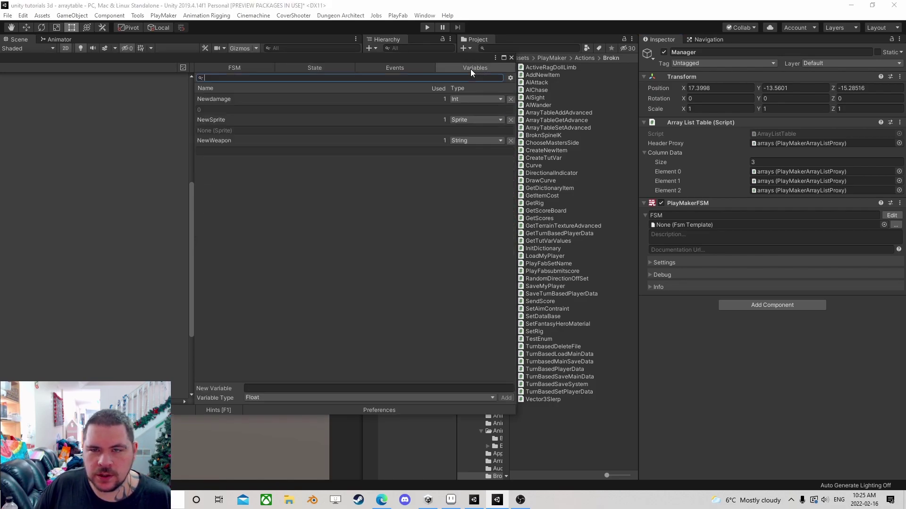
left_click(215, 100)
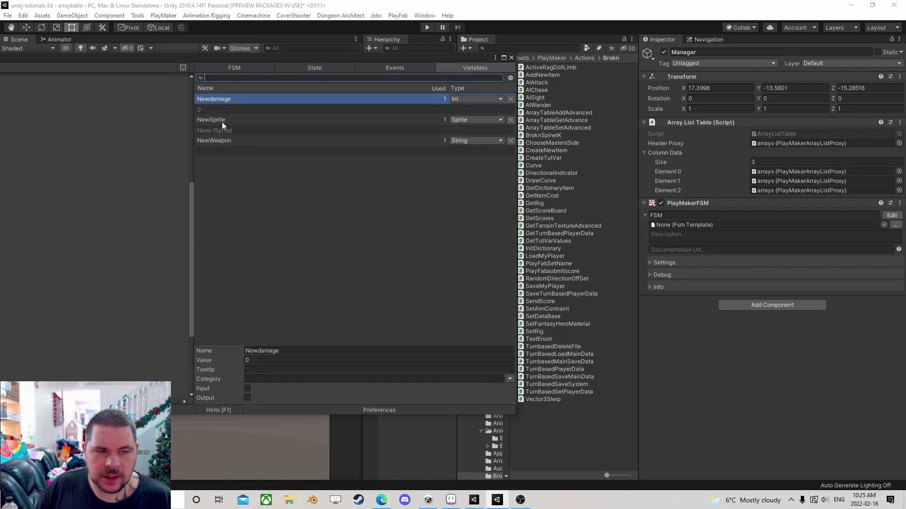
left_click(217, 140)
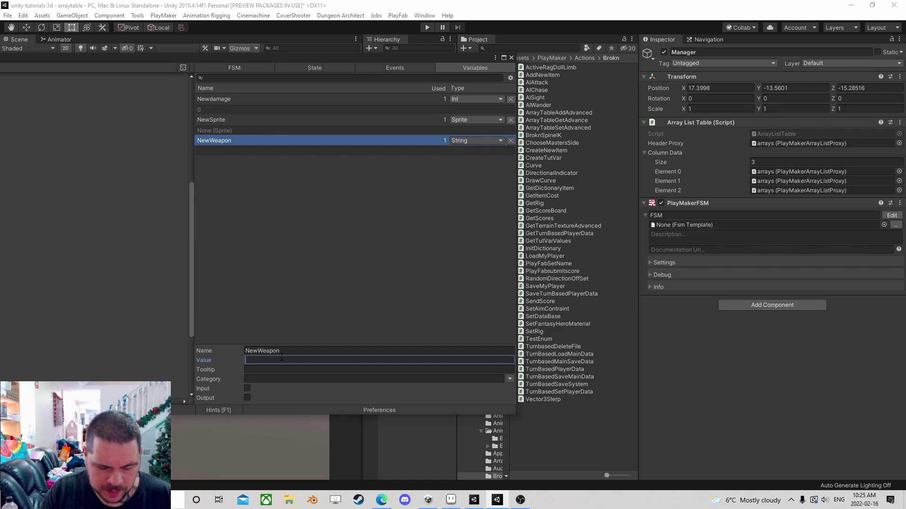
type("Axe")
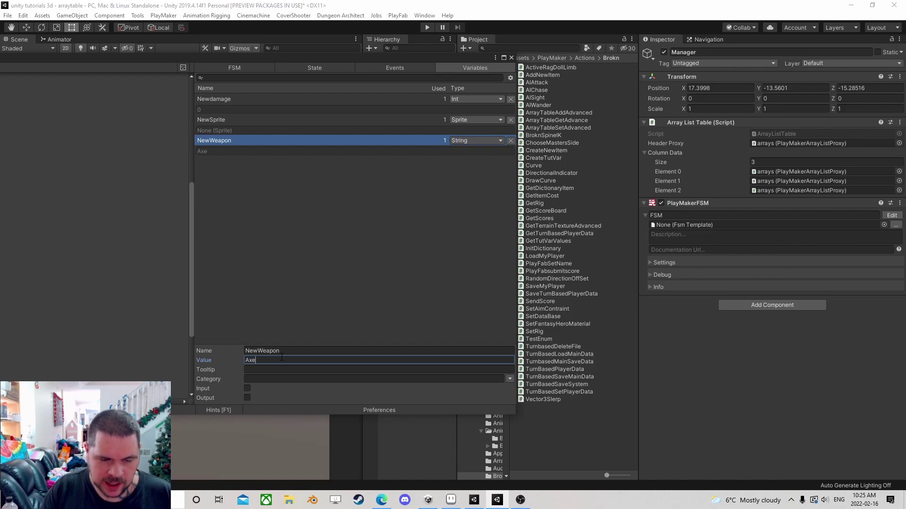
left_click(225, 99)
type("999")
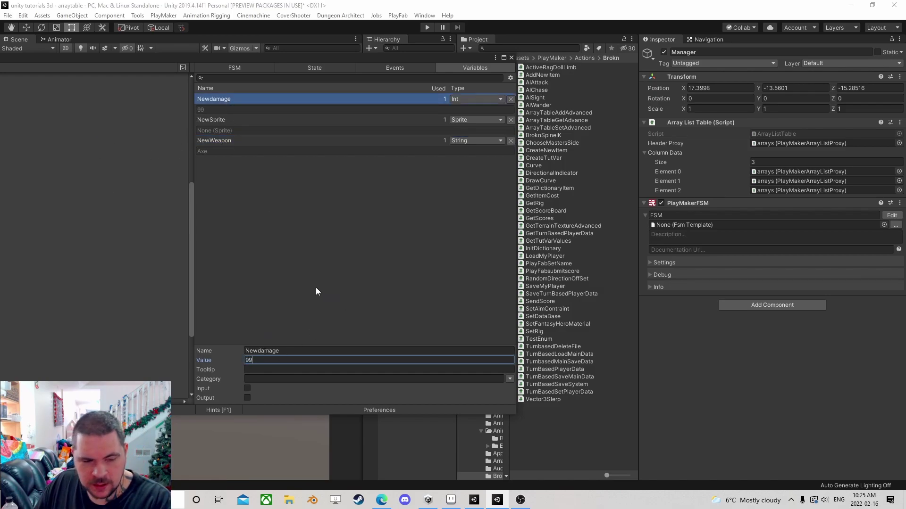
Step: Assign the sprite 0x72_DungeonTilesetII_v1.2_111 as the value of the NewSprite variable
left_click(210, 120)
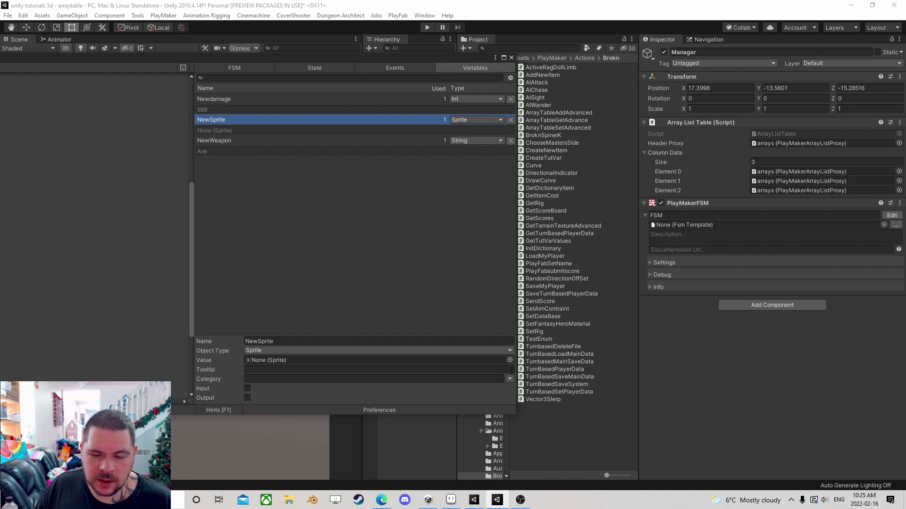
left_click(510, 360)
scroll(519, 340, "down", 1)
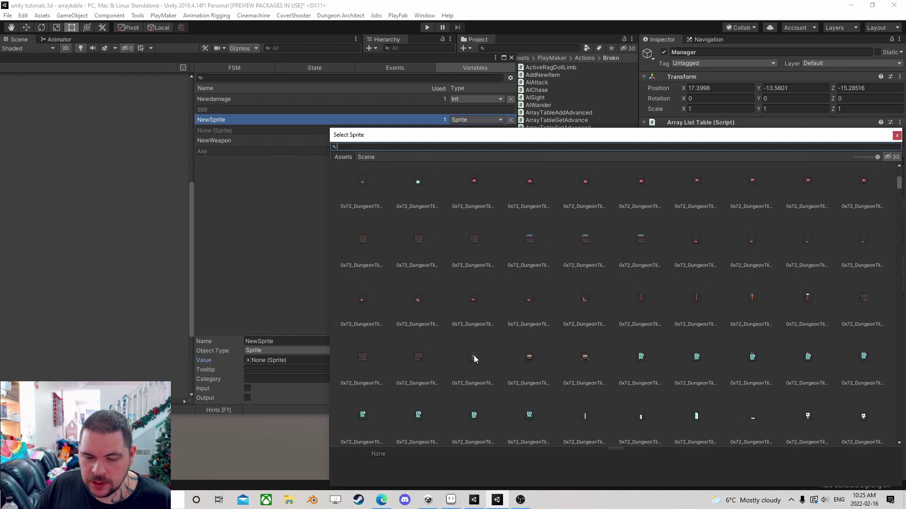
left_click(474, 357)
left_click(896, 135)
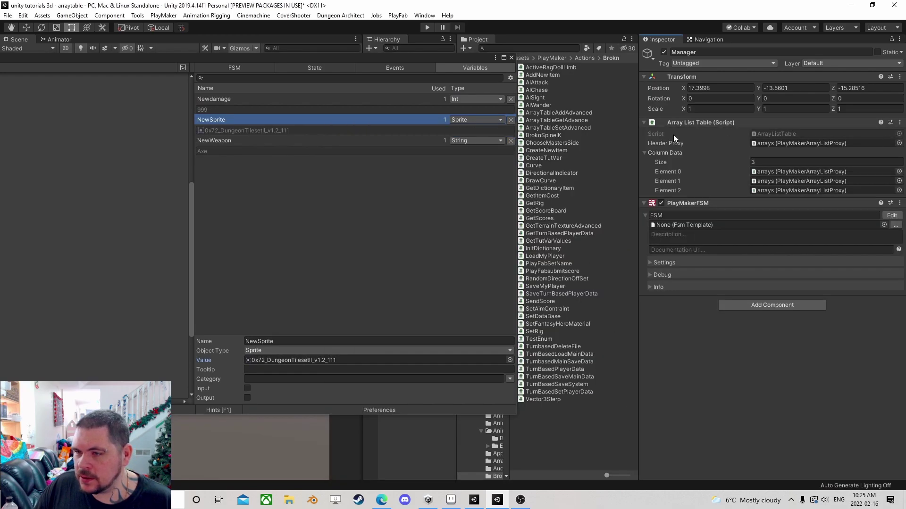
Step: Return to State 1's actions, move the PlayMaker window clear of the hierarchy, and run the scene in play mode
left_click(301, 67)
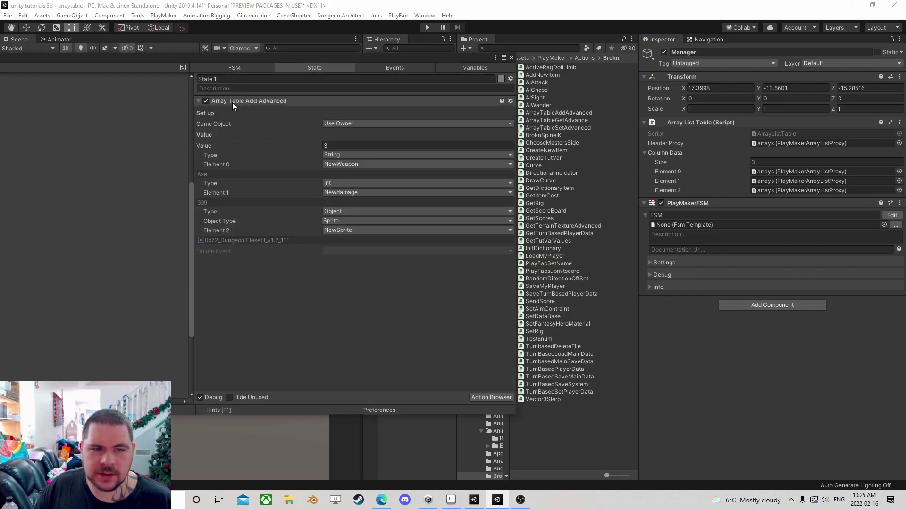
left_click_drag(340, 60, 192, 72)
left_click(427, 28)
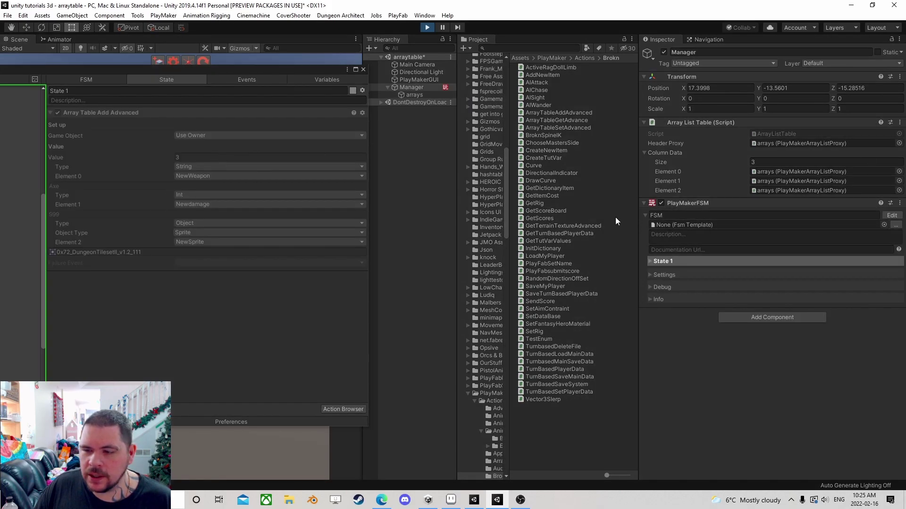
Step: Check the arrays object's list proxies for the newly added row, and exit play mode
left_click(412, 96)
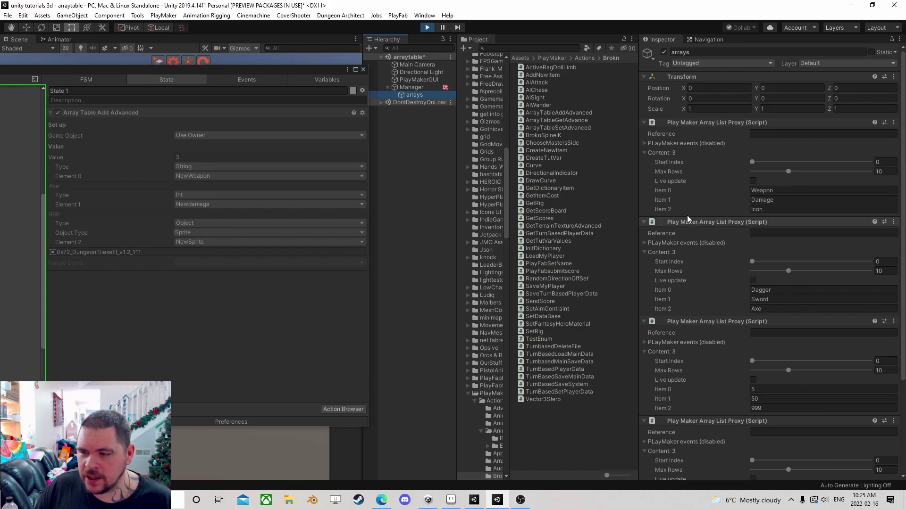
scroll(679, 195, "down", 5)
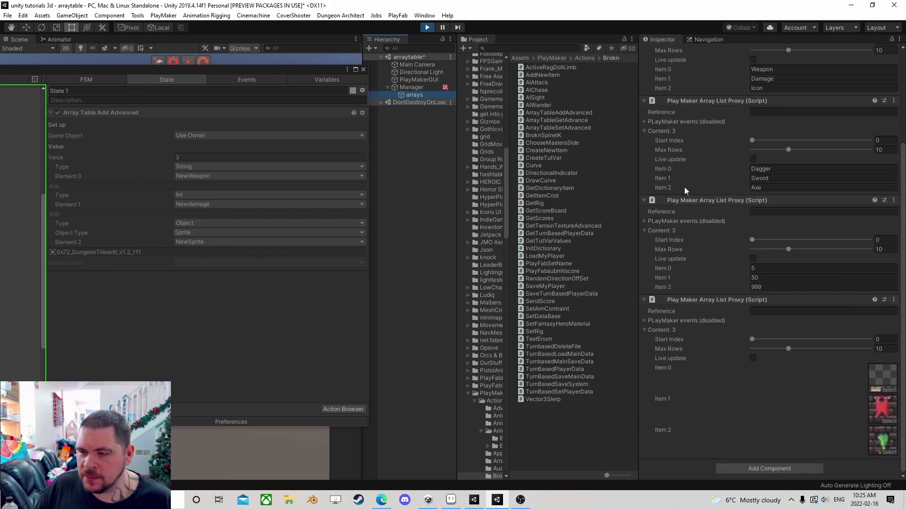
left_click(811, 285)
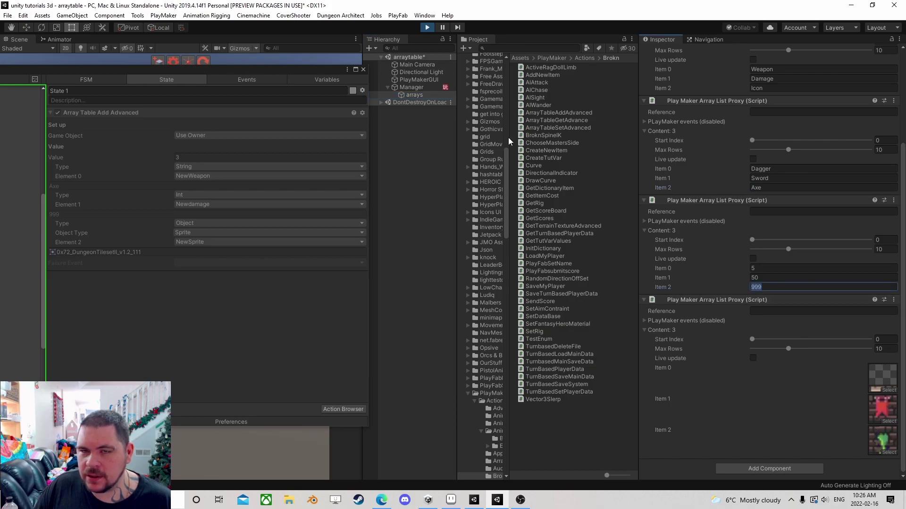
left_click(427, 27)
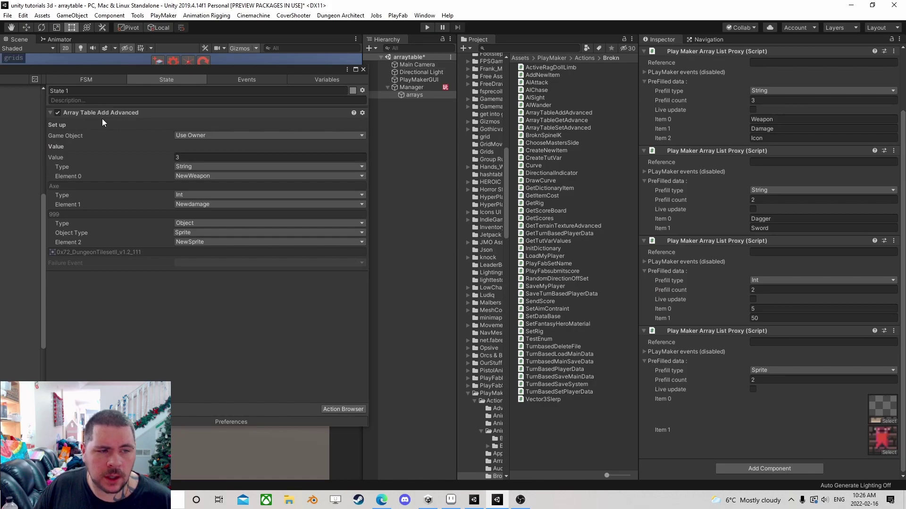
Step: Replace State 1's Array Table Add Advanced action with an Array Table Get Advance action from the Brokn category
left_click(109, 114)
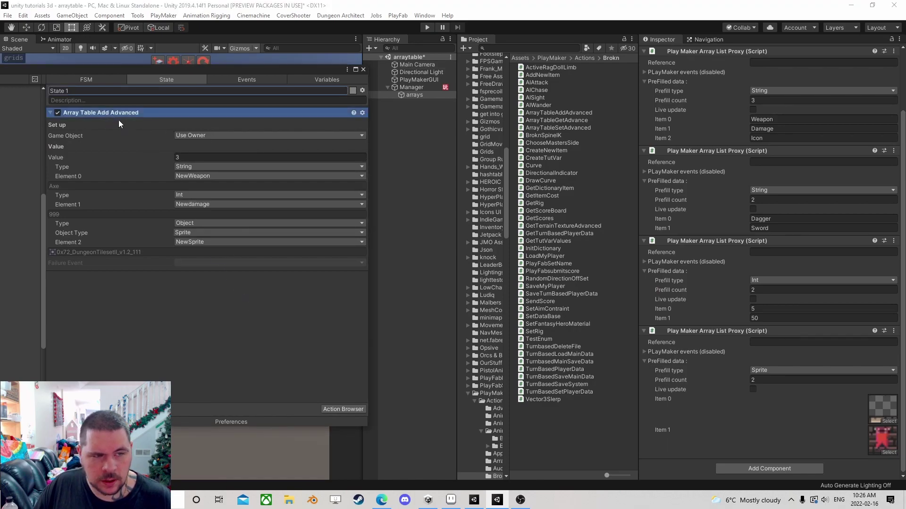
key("Delete")
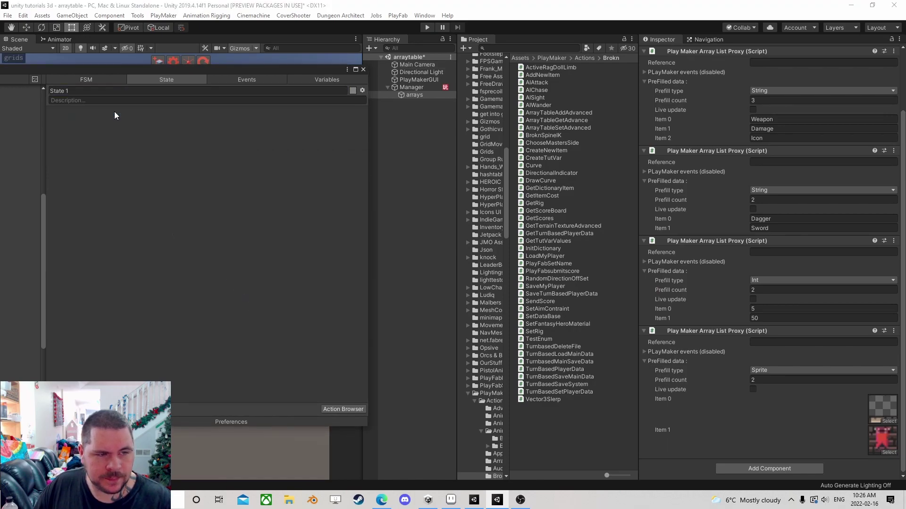
left_click(337, 410)
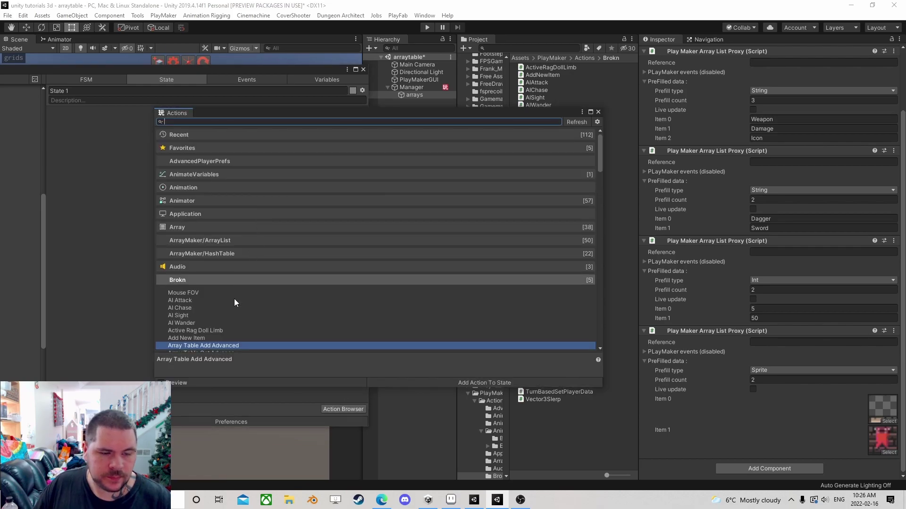
scroll(222, 271, "down", 4)
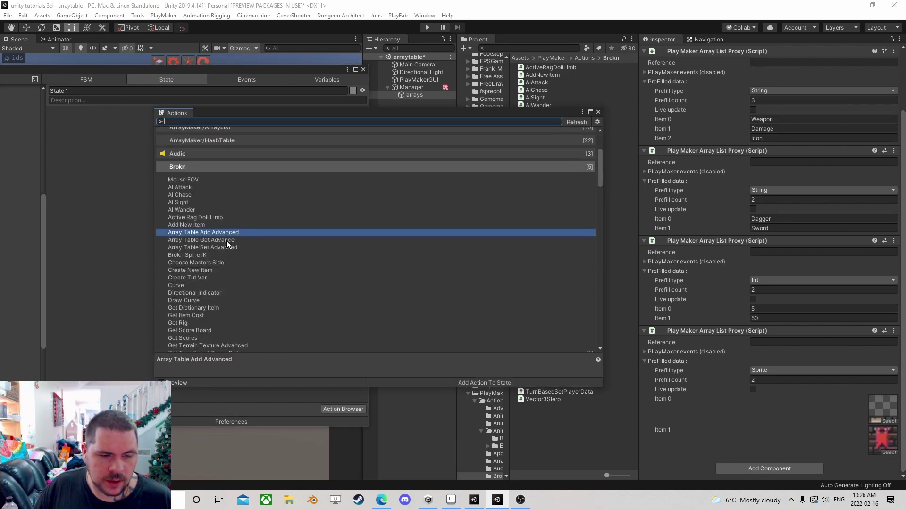
double_click(220, 239)
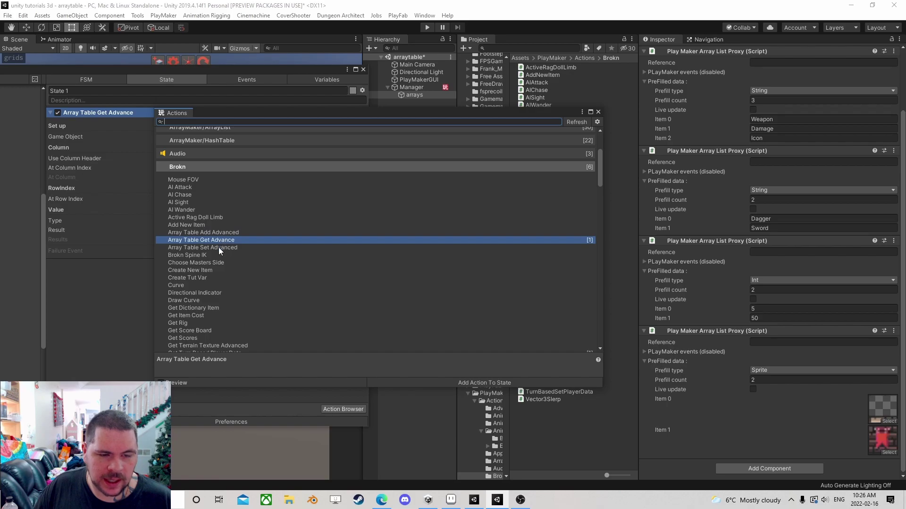
left_click(219, 248)
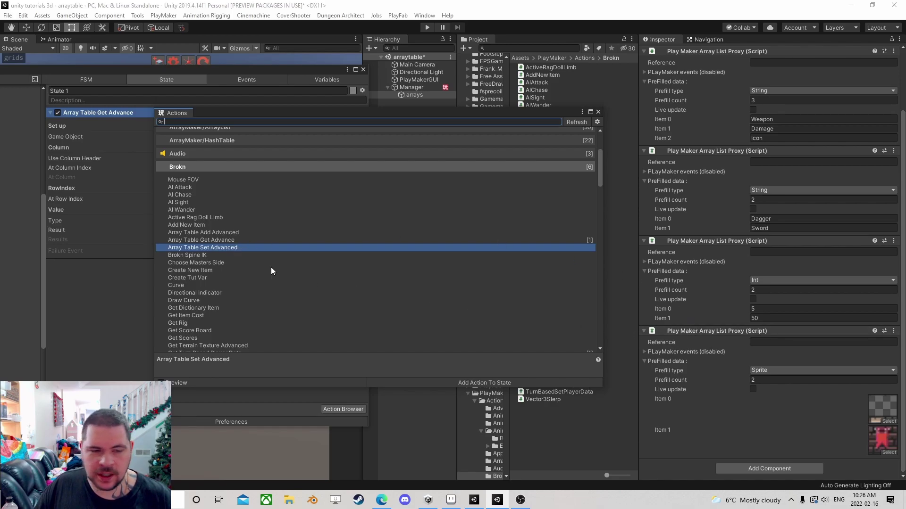
left_click(598, 112)
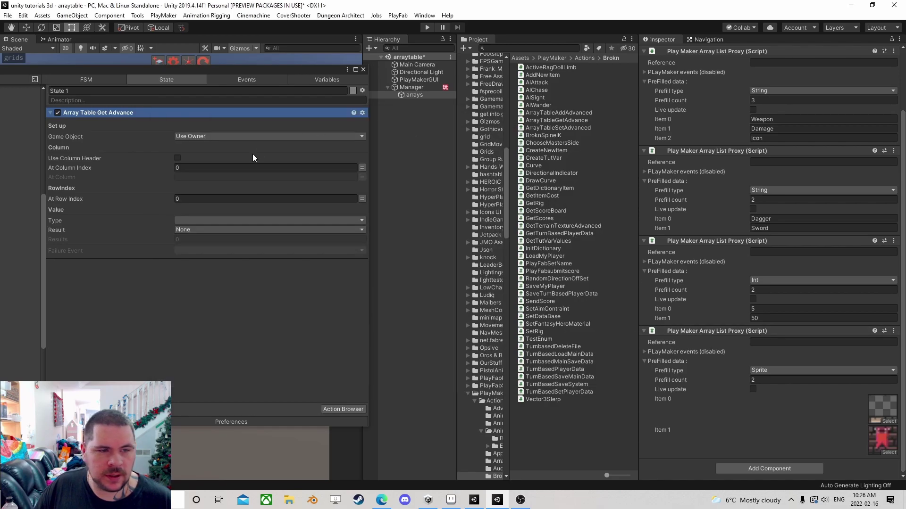
Step: Search the actions for "array table" and add an Array Table Contains action above Array Table Get Advance
left_click(176, 158)
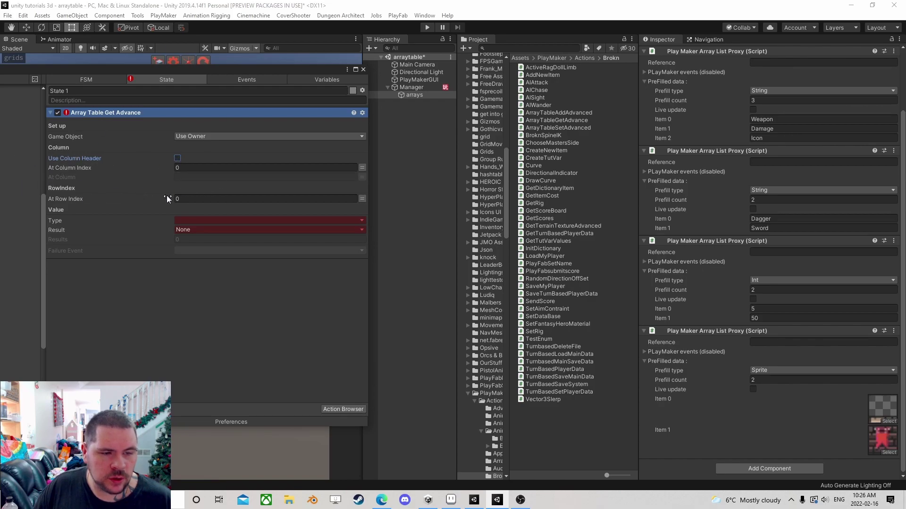
left_click(206, 198)
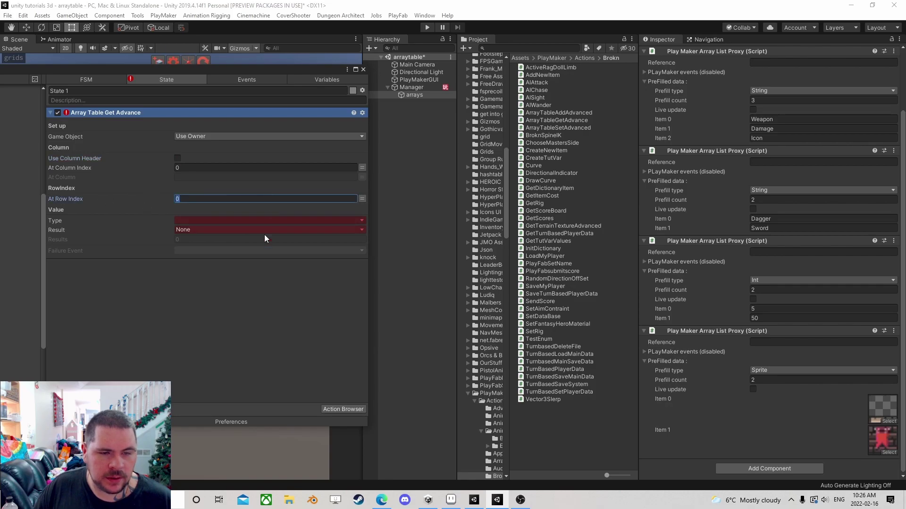
left_click(338, 409)
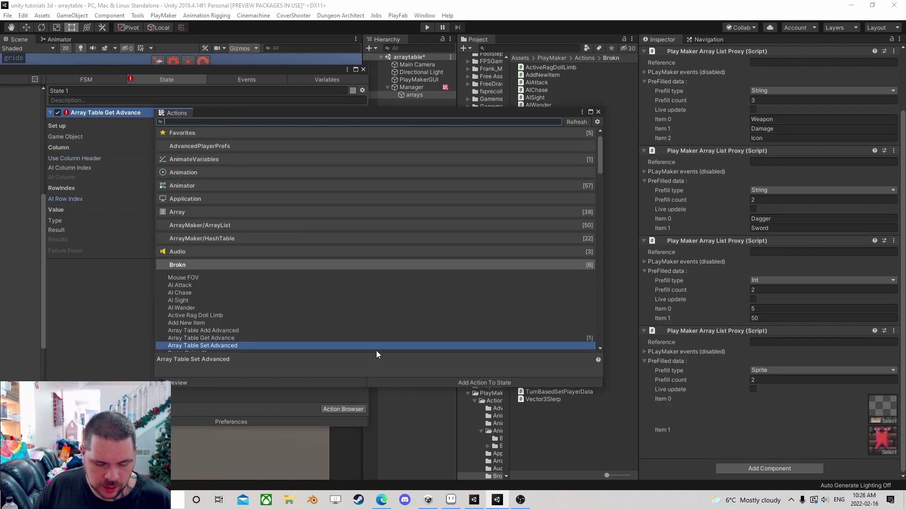
type("array table")
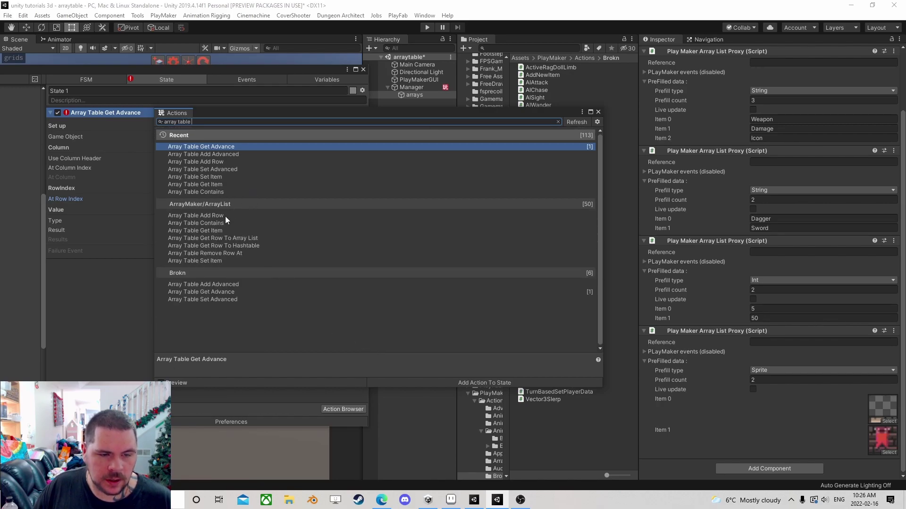
double_click(203, 223)
left_click(598, 112)
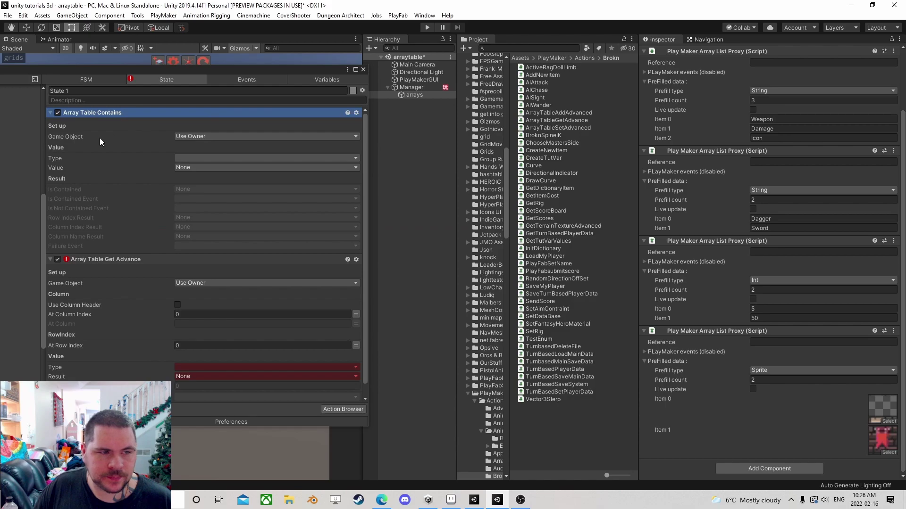
Step: Set the Array Table Contains value type to String and assign a new variable named Search as its value
left_click(191, 159)
left_click(212, 211)
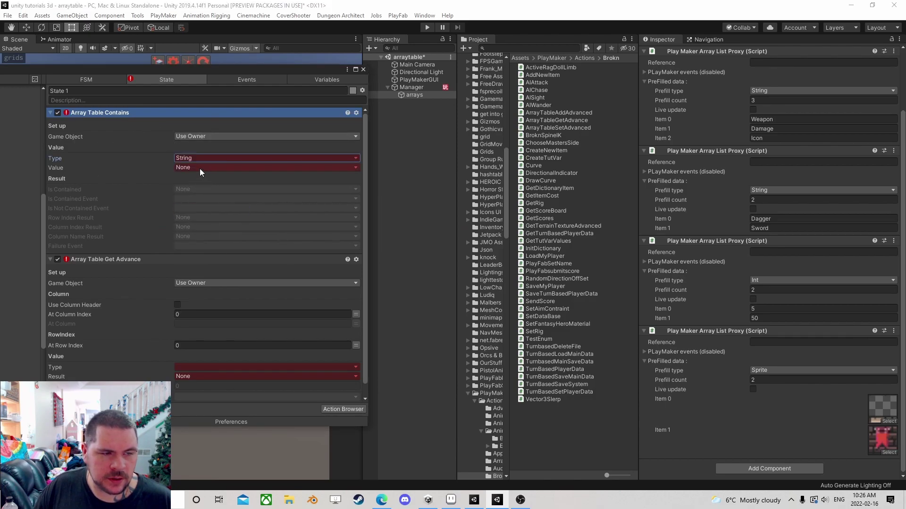
left_click(234, 168)
left_click(219, 211)
type("Search")
left_click(216, 197)
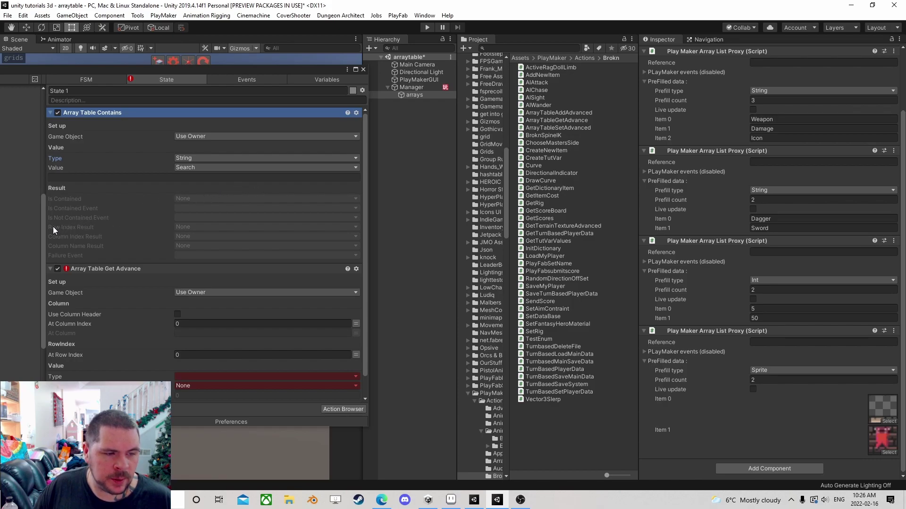
Step: Store the Array Table Contains row index result in a new variable named Row
left_click(189, 227)
left_click(207, 269)
type("Row")
left_click(213, 258)
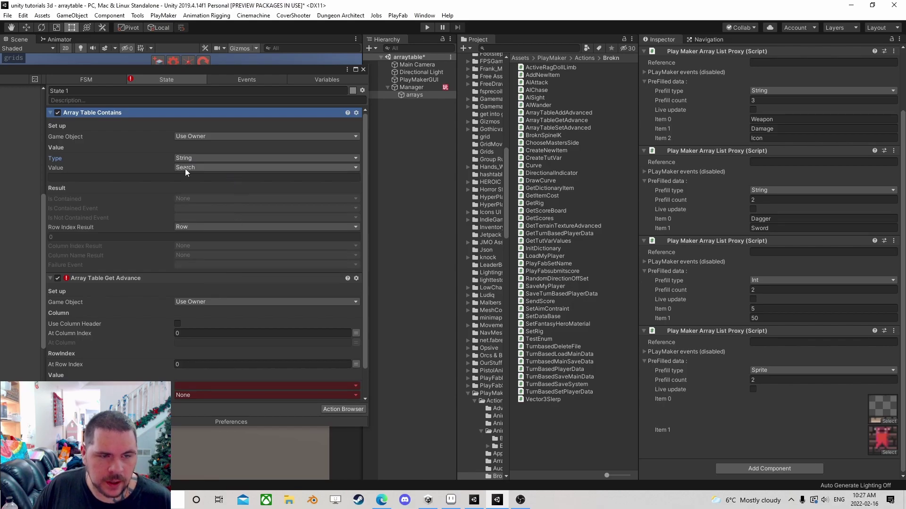
Step: Set the Search variable's value to Sword, return to State 1's actions, and move the PlayMaker window higher on the screen
left_click(322, 80)
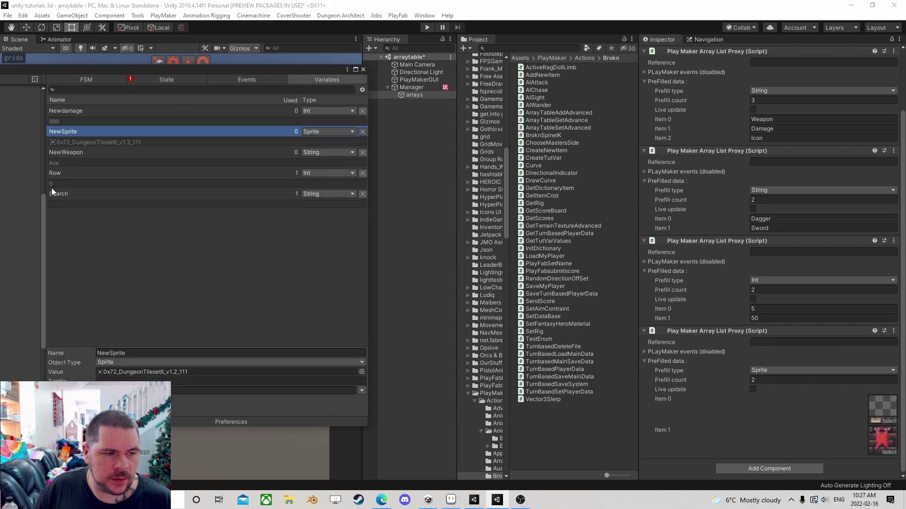
left_click(80, 193)
scroll(704, 302, "up", 3)
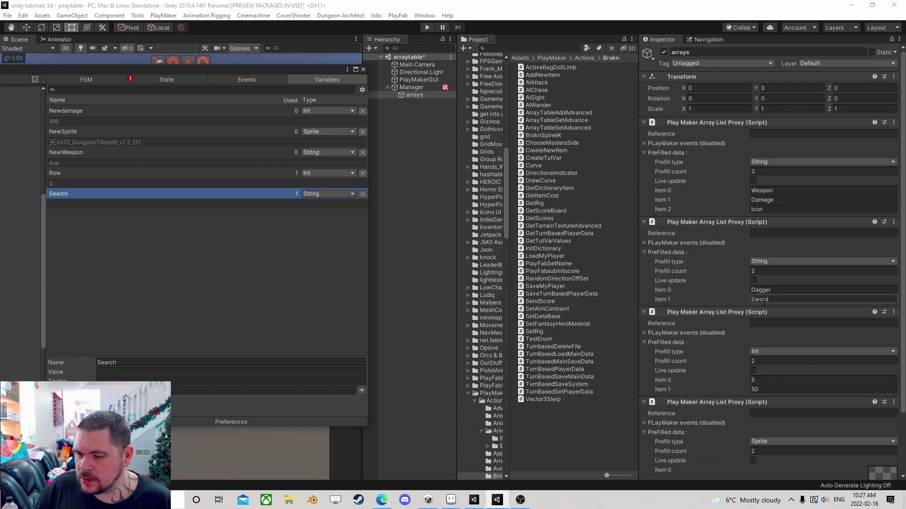
type("Sword")
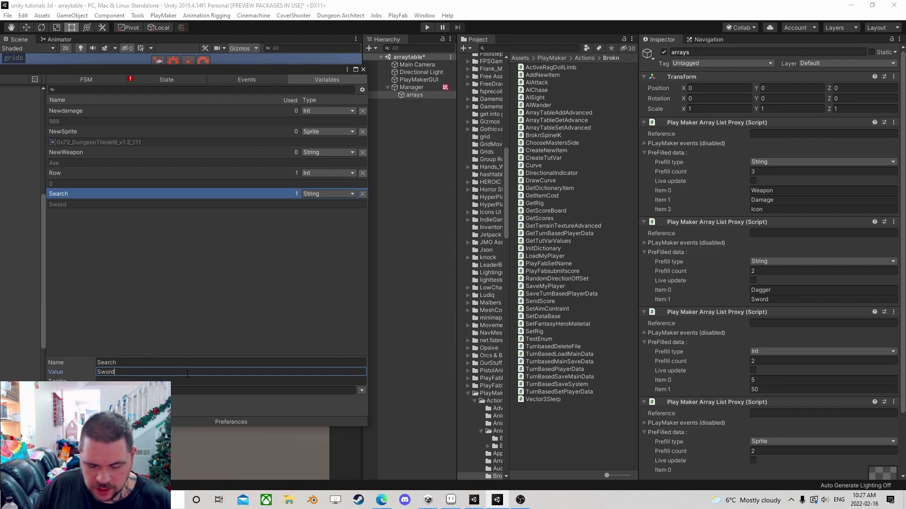
left_click(151, 80)
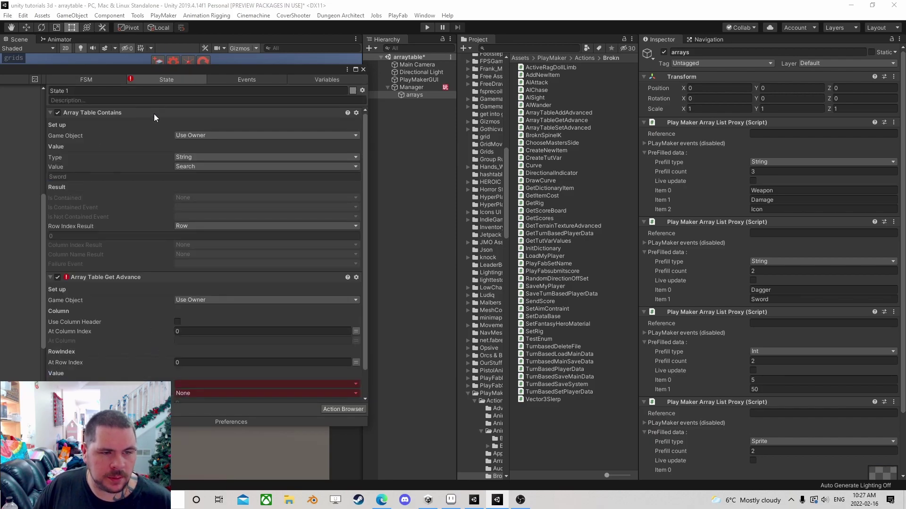
scroll(141, 243, "down", 1)
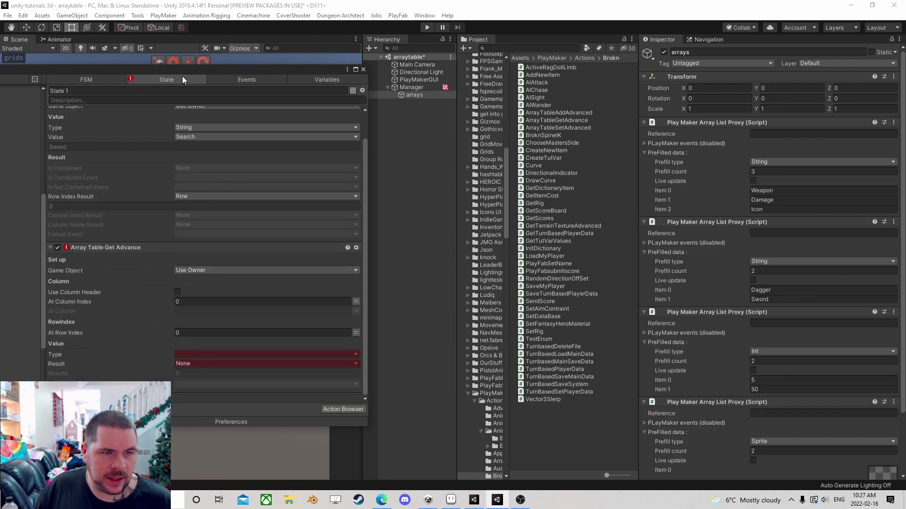
left_click_drag(181, 71, 238, 21)
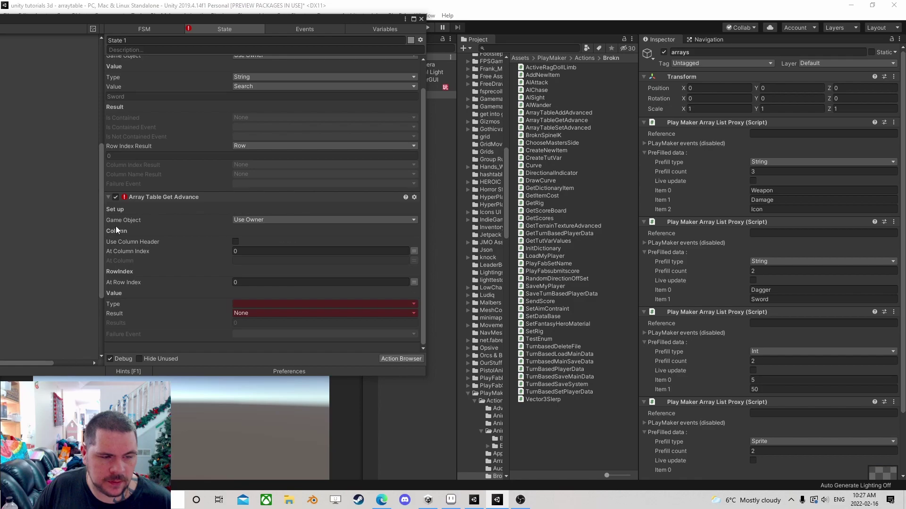
Step: Set the result type of the Array Table Get Advance action to Float
left_click(246, 303)
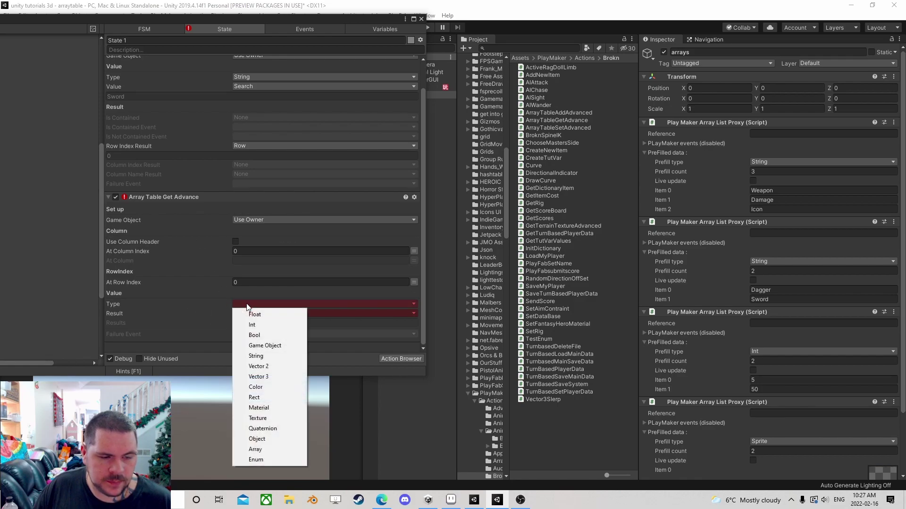
left_click(194, 308)
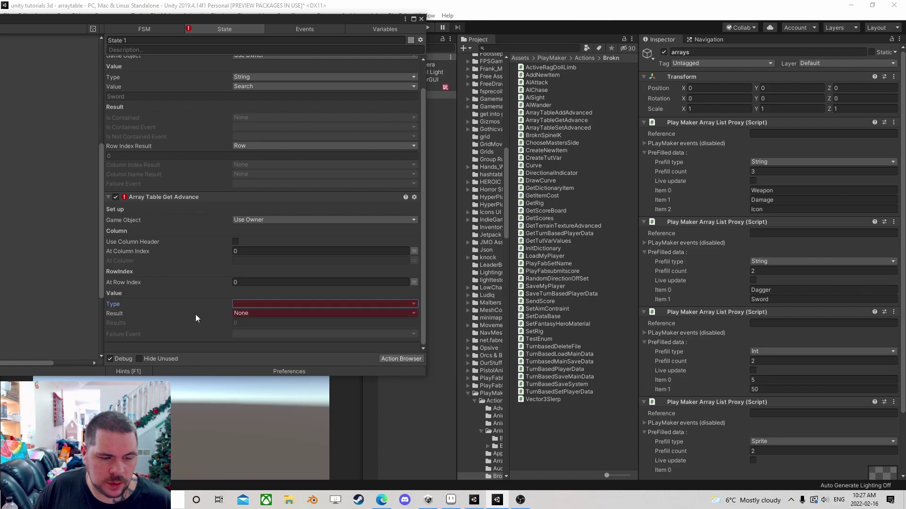
left_click(251, 306)
left_click(253, 315)
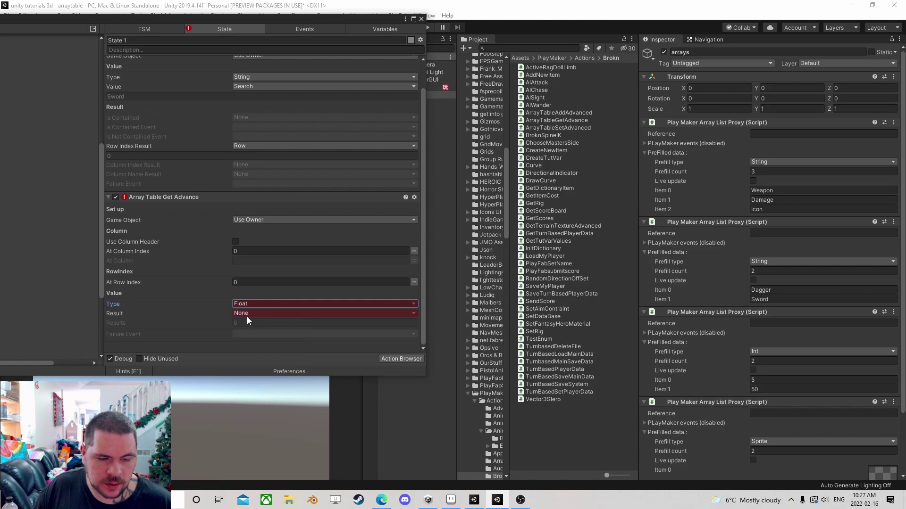
Step: Open the Array Table Get Advance script in Visual Studio, delete the Column section's fields, and save the changes
right_click(177, 198)
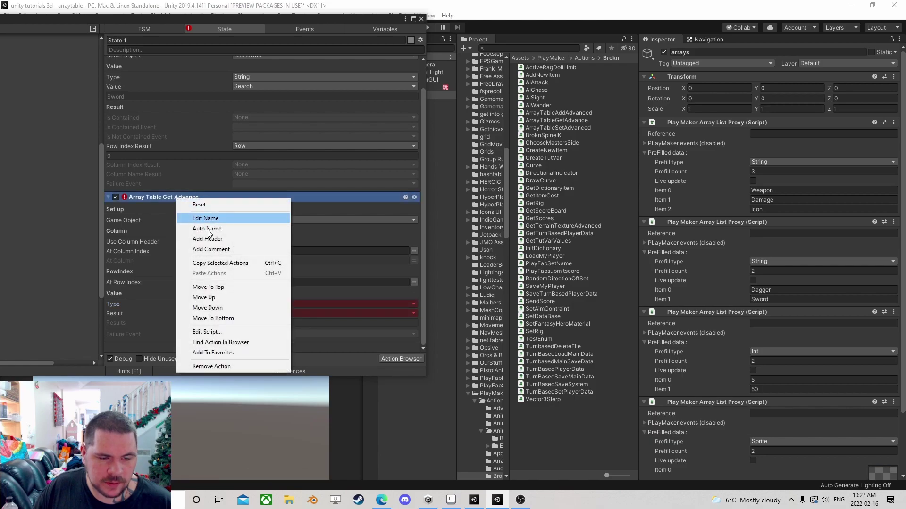
left_click(209, 332)
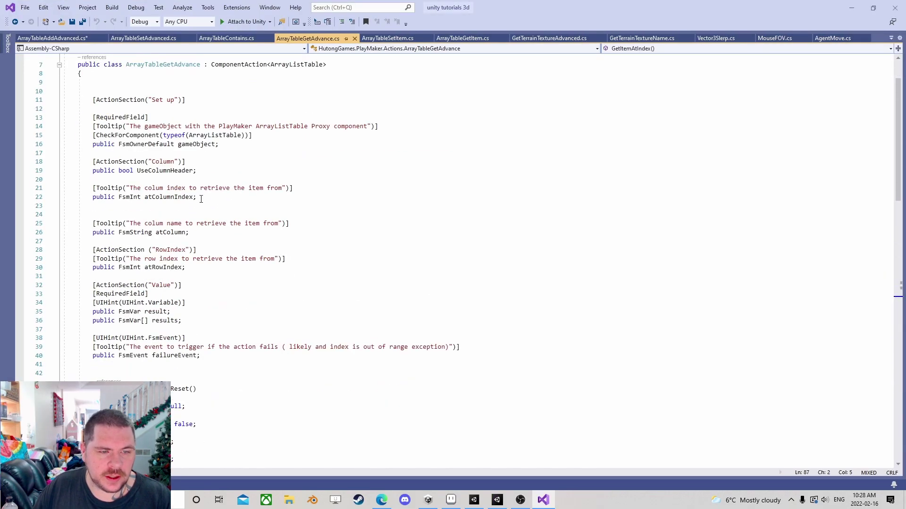
left_click_drag(201, 199, 92, 163)
key("Delete")
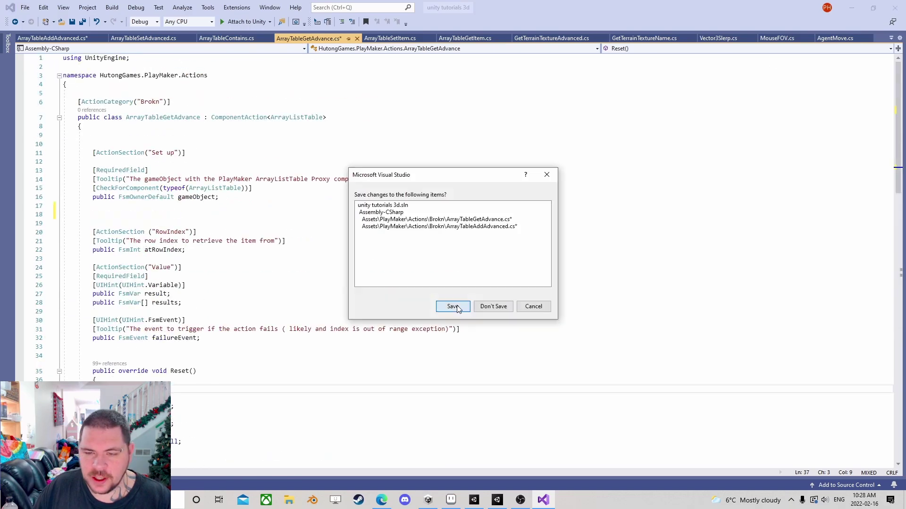
left_click(452, 306)
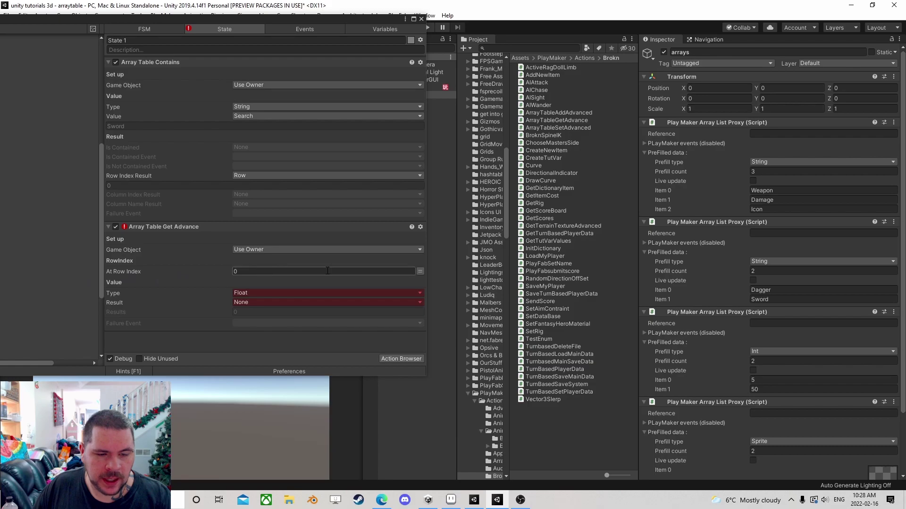
Step: Link the Array Table Get Advance action's At Row Index to the Row variable
left_click(420, 271)
left_click(368, 272)
left_click(276, 300)
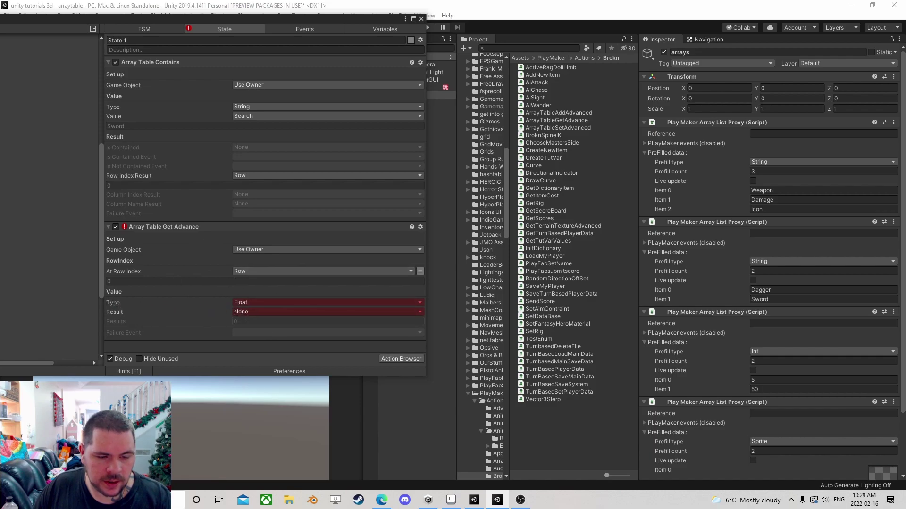
Step: Open the Array Table Get Advance action's script again for editing
right_click(180, 225)
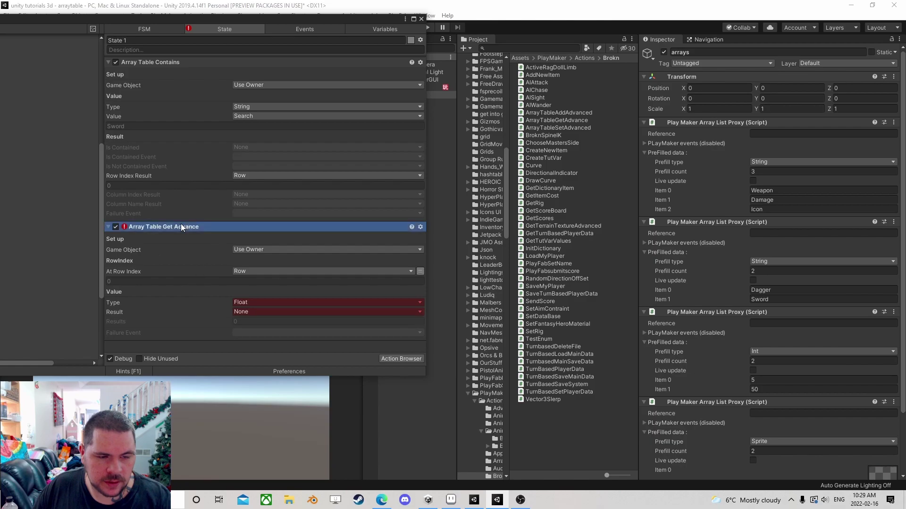
left_click(223, 360)
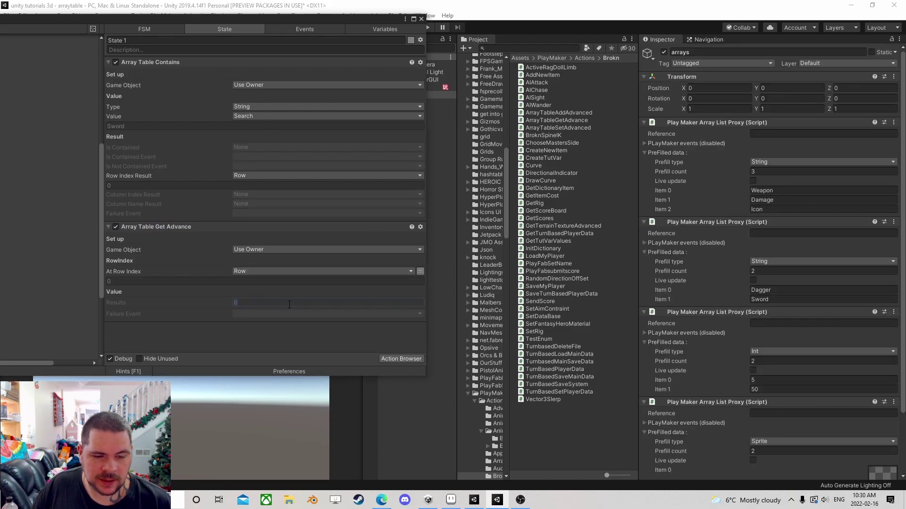
Step: Set the Array Table Get Advance action's Results count to 3, with type String for Element 0 and Int for Element 1
left_click(316, 302)
type("3")
scroll(295, 283, "down", 2)
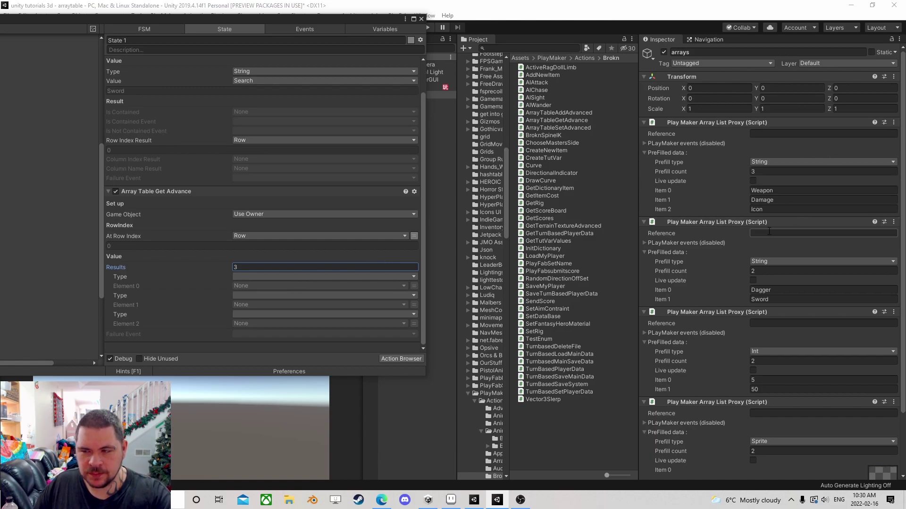
left_click(259, 277)
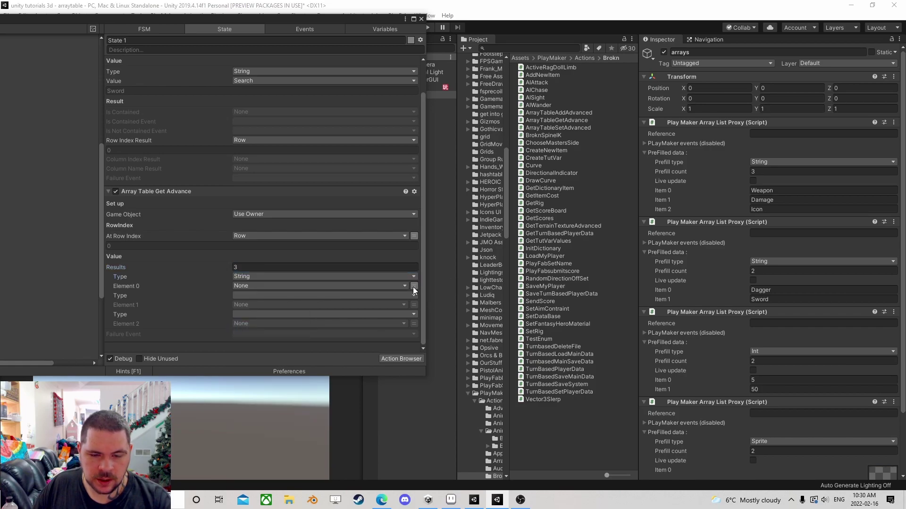
left_click(247, 295)
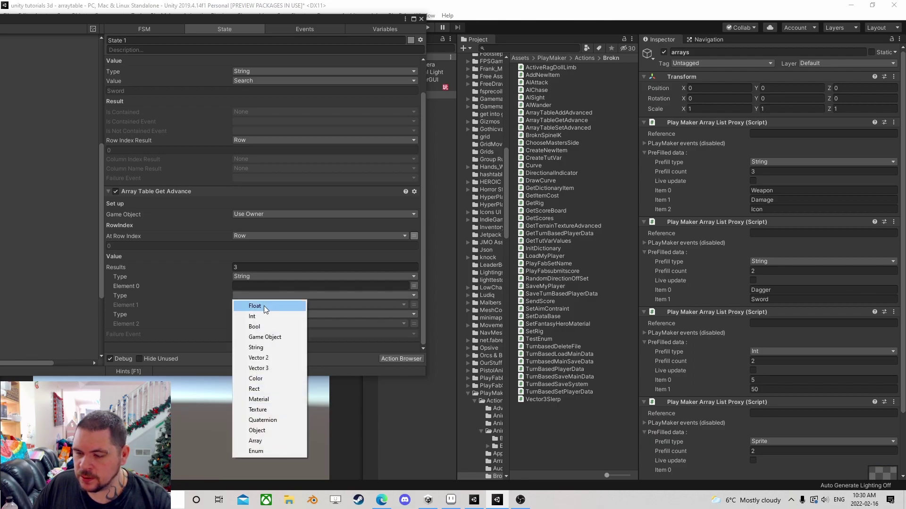
left_click(264, 317)
Step: Set the third result's type to Object and its object type to the UnityEngine Sprite class
left_click(254, 314)
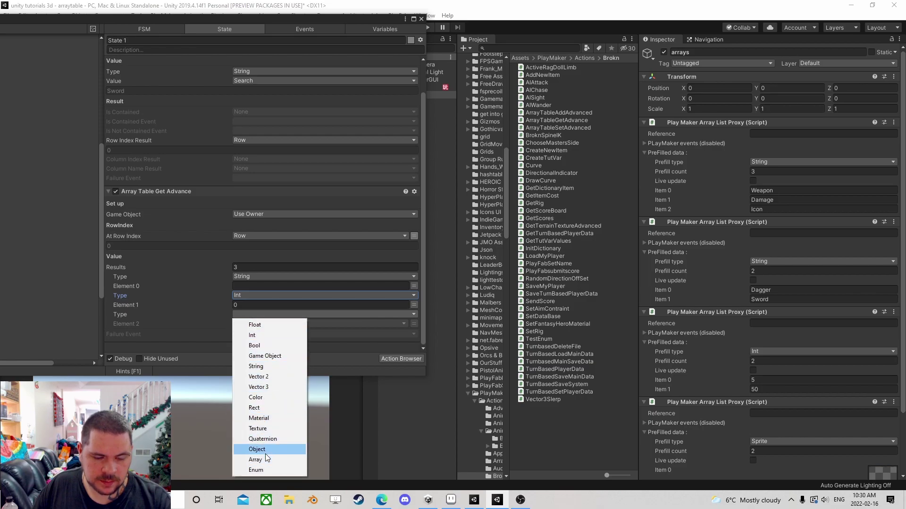
left_click(265, 453)
left_click(254, 324)
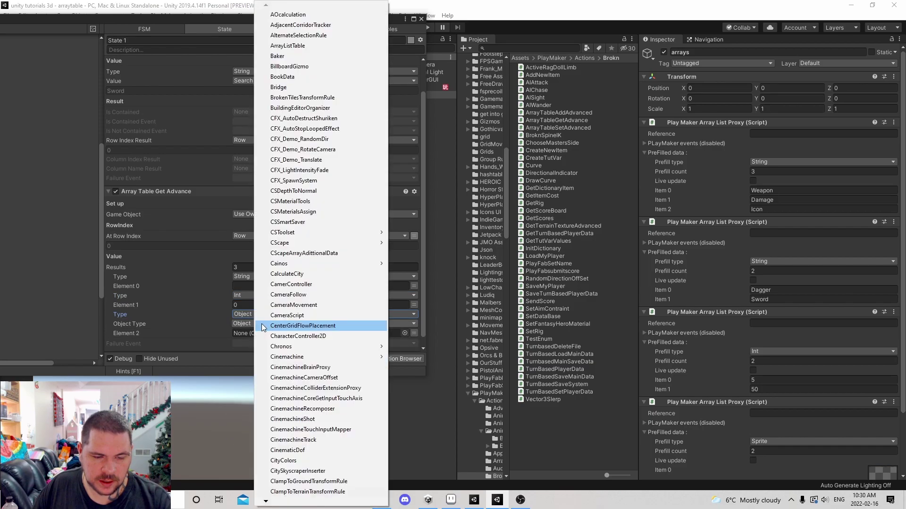
scroll(307, 398, "down", 15)
scroll(307, 398, "down", 1)
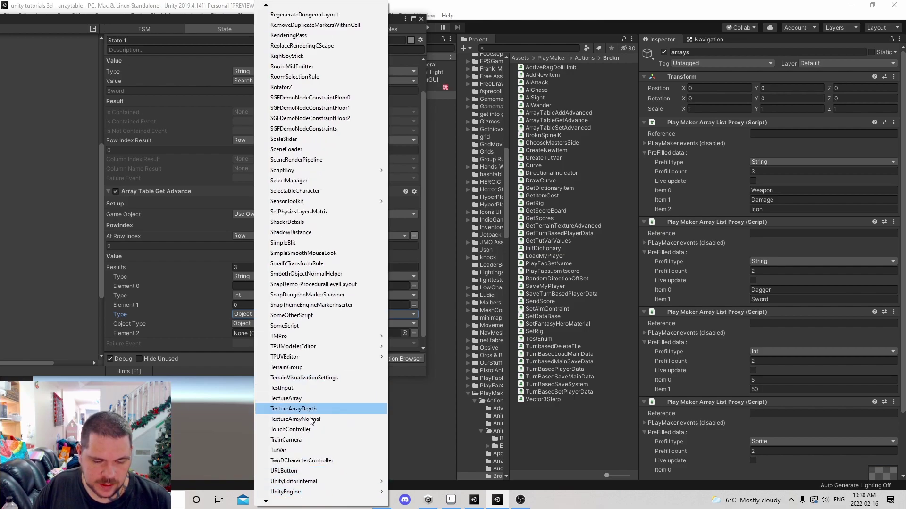
mouse_move(293, 491)
scroll(452, 461, "down", 20)
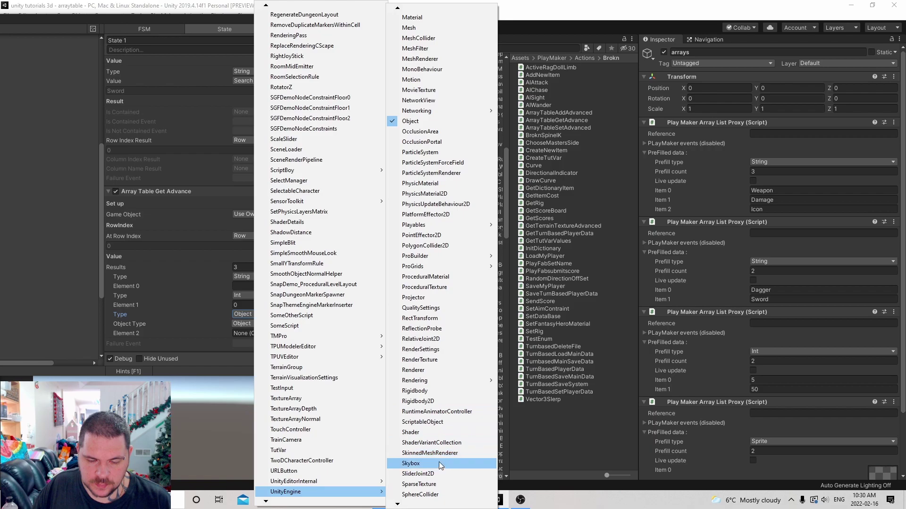
key("Down")
key("Down")
key("Down")
key("Down")
key("Down")
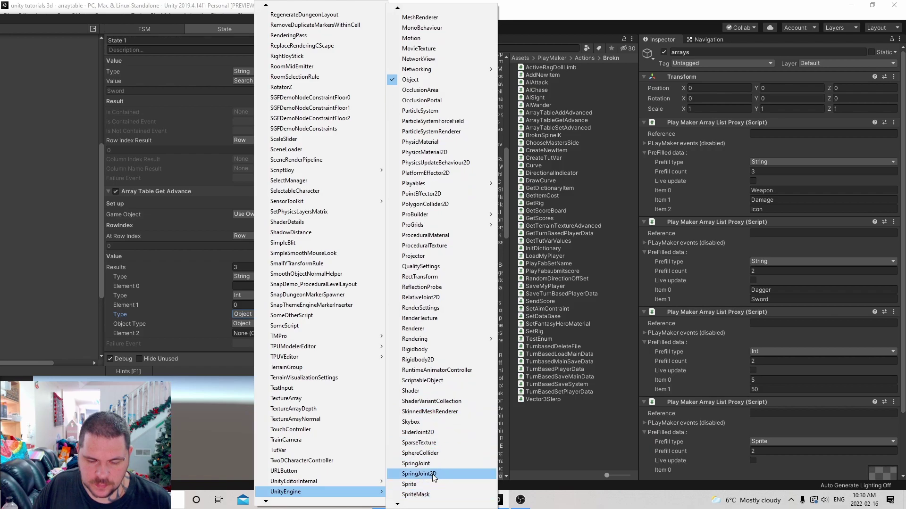
left_click(418, 484)
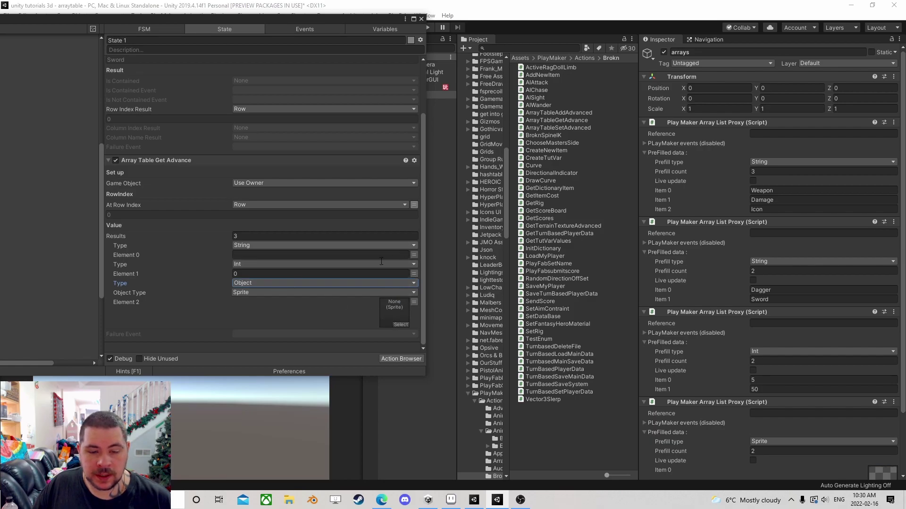
Step: Select the Manager object and review the settings of its Array Table Contains and Array Table Get Advance actions
scroll(289, 235, "up", 5)
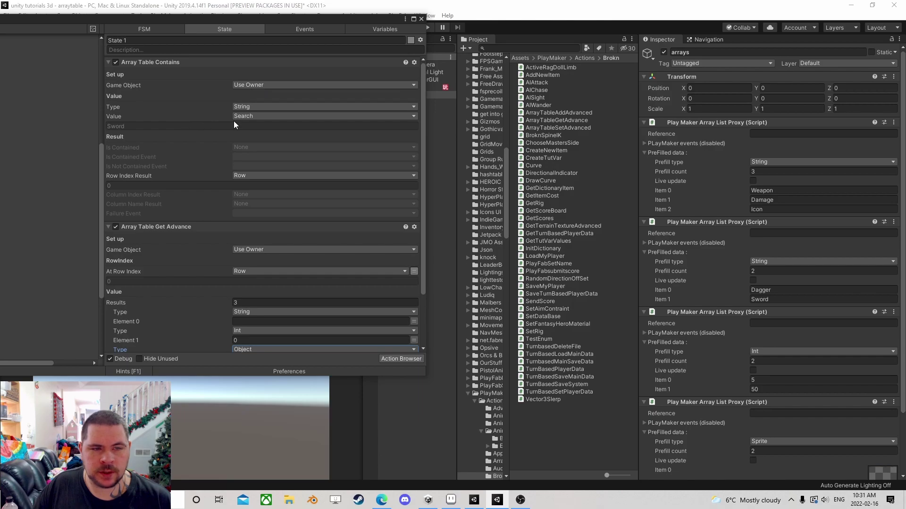
left_click_drag(379, 19, 422, 63)
left_click(414, 88)
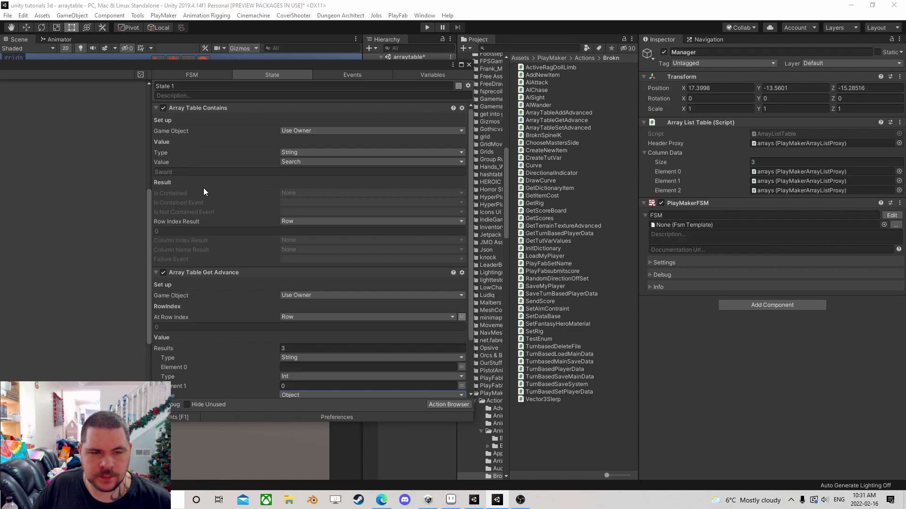
scroll(204, 182, "down", 3)
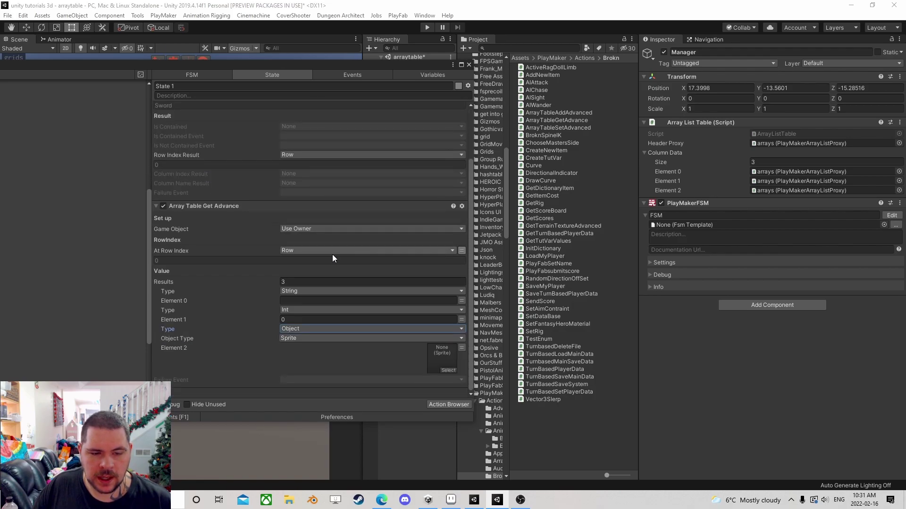
left_click(197, 206)
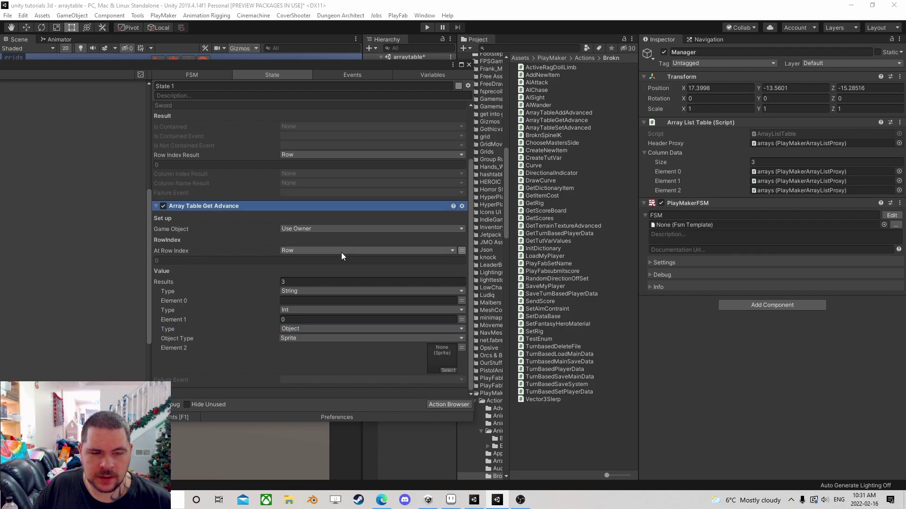
scroll(218, 173, "up", 3)
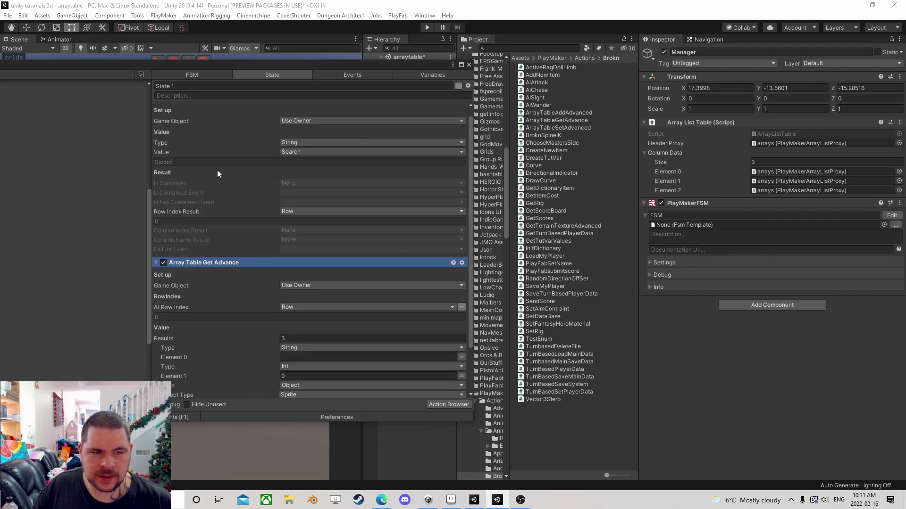
scroll(216, 224, "down", 3)
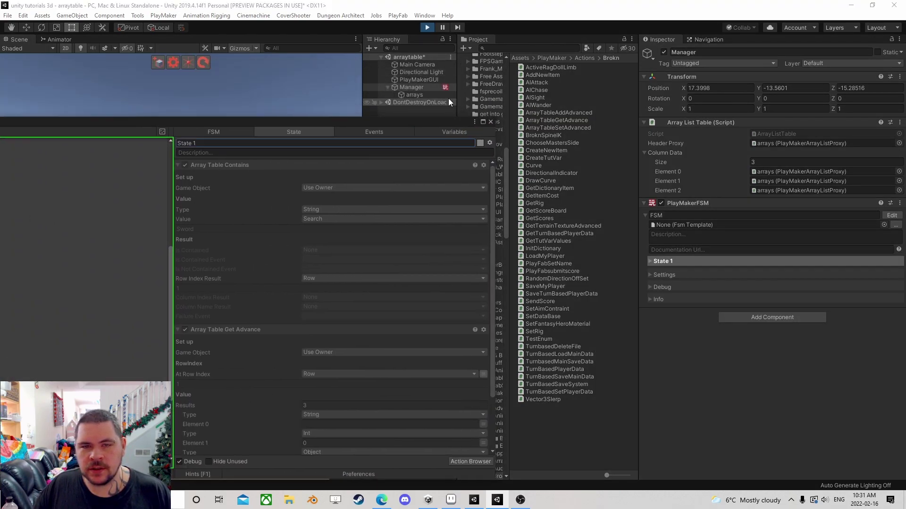
Step: With the scene playing, compare the array lists on the arrays object with the Manager's Row index and Array Table Get Advance results
left_click(414, 95)
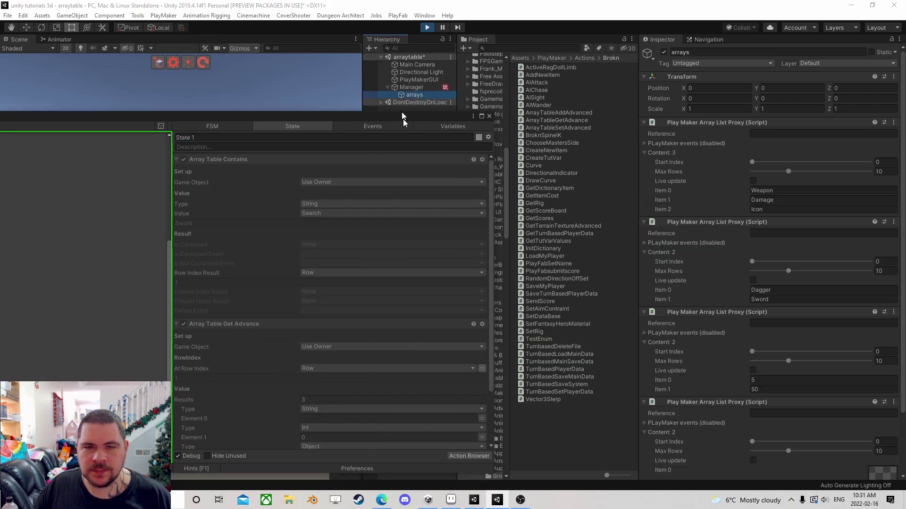
left_click(418, 88)
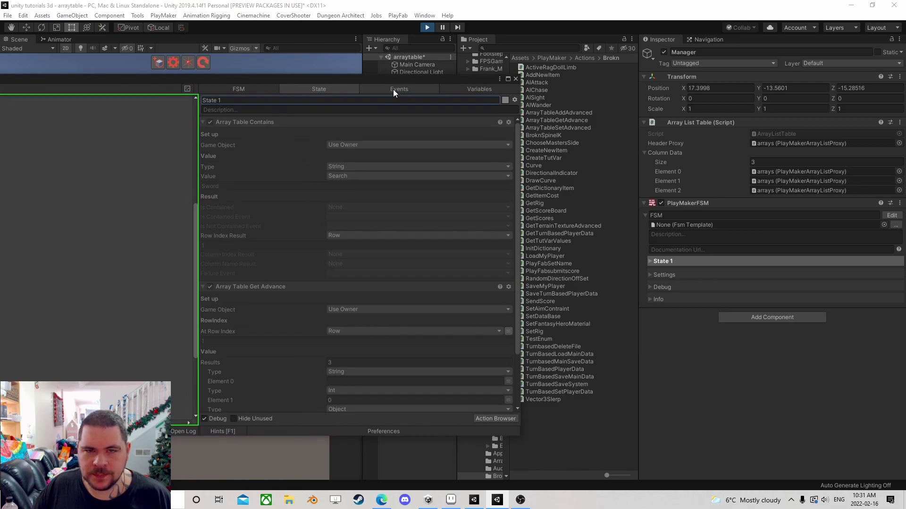
left_click_drag(398, 84, 259, 68)
left_click(416, 94)
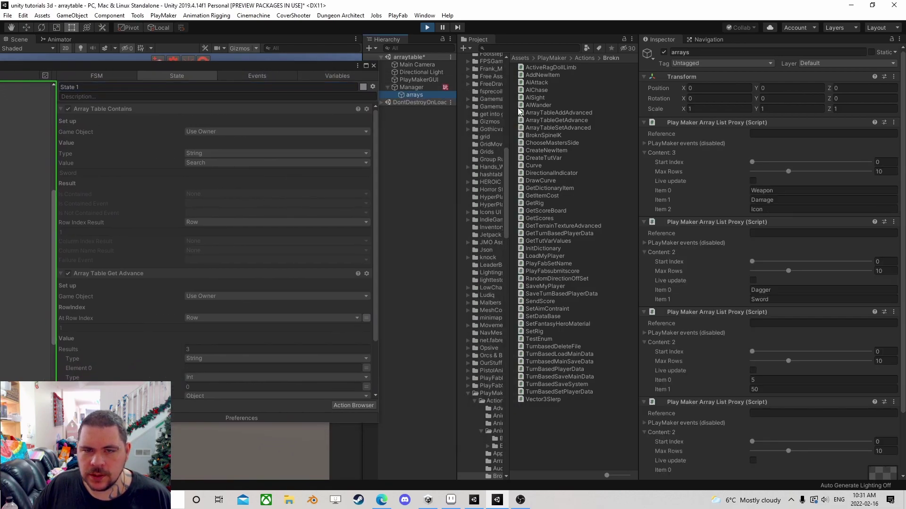
scroll(703, 189, "down", 3)
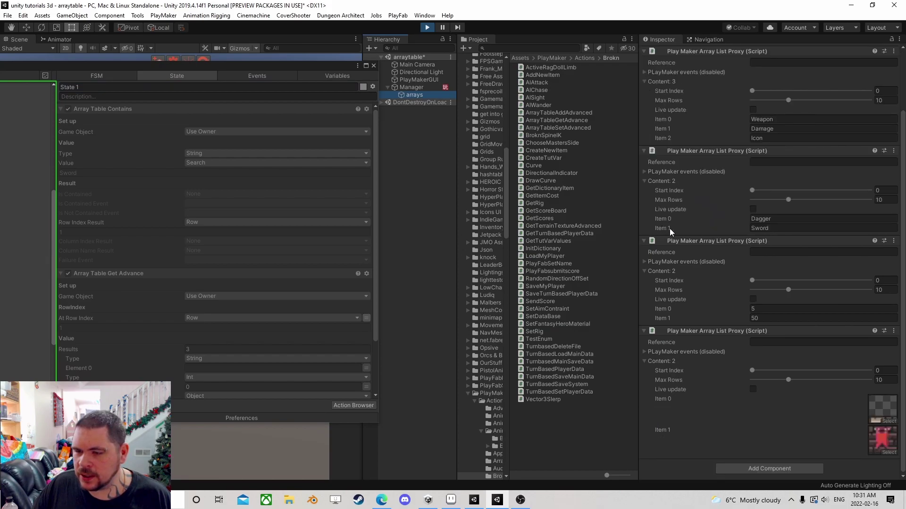
left_click_drag(278, 69, 385, 53)
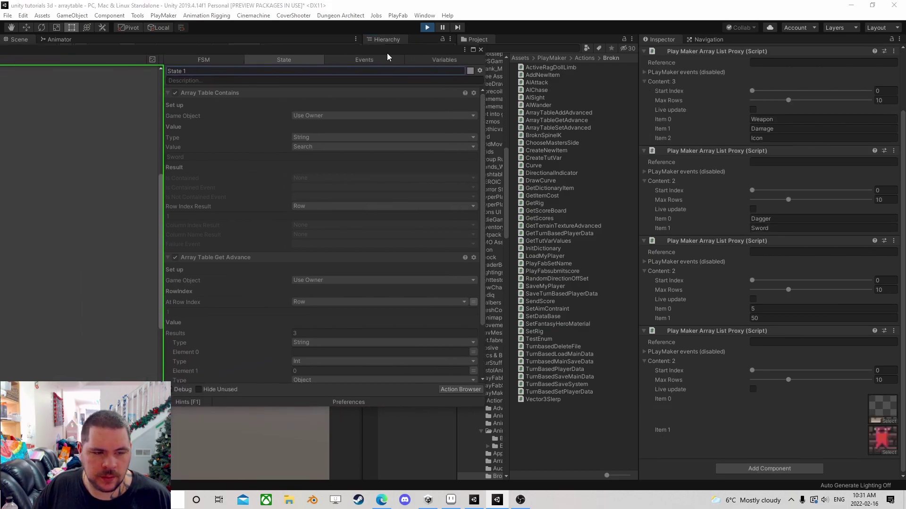
scroll(297, 218, "down", 3)
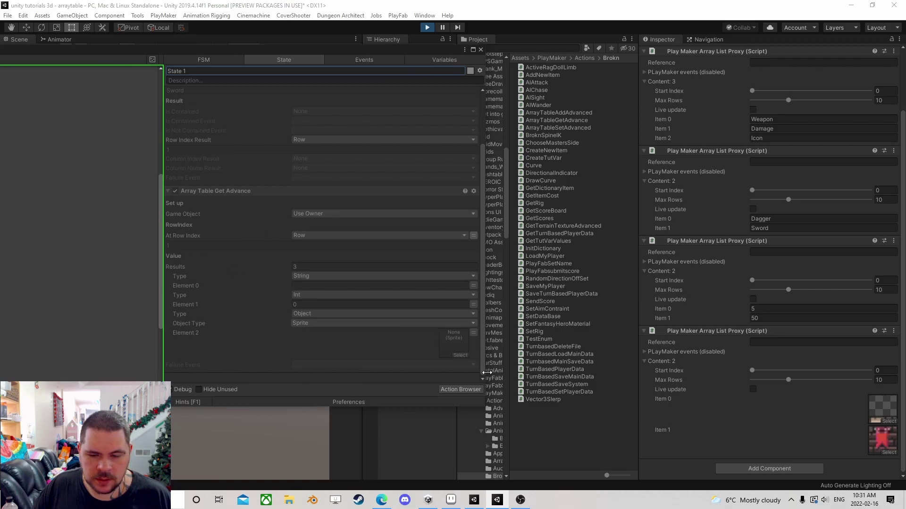
Step: Enlarge the PlayMaker editor, check the runtime values of Element 0 and Element 1, and stop play mode
left_click_drag(486, 406, 526, 447)
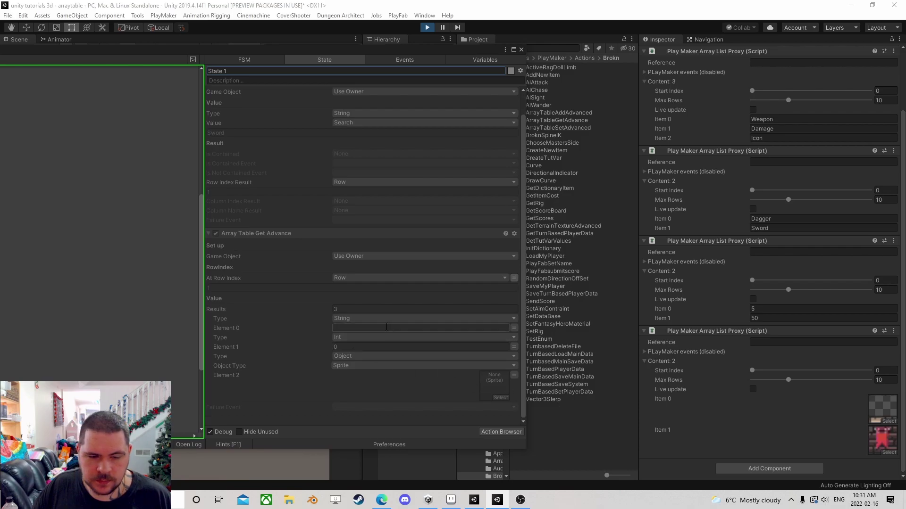
left_click(350, 327)
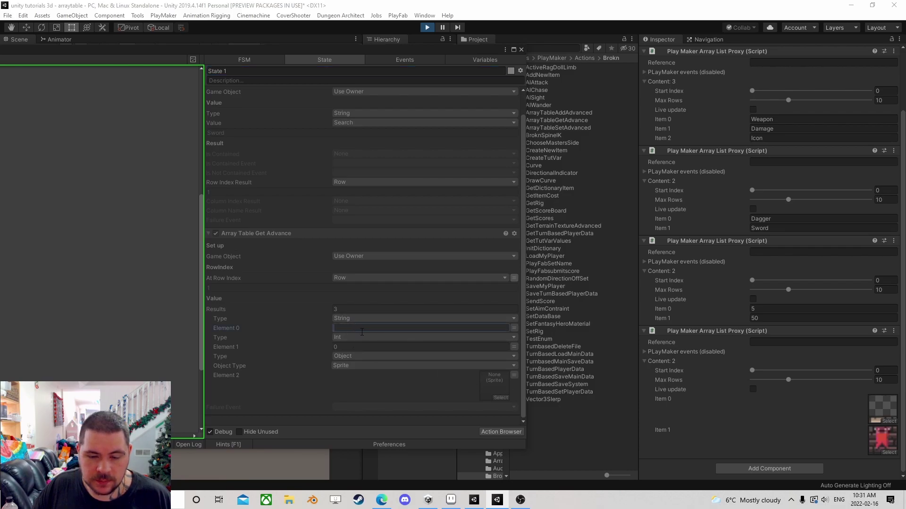
left_click(379, 347)
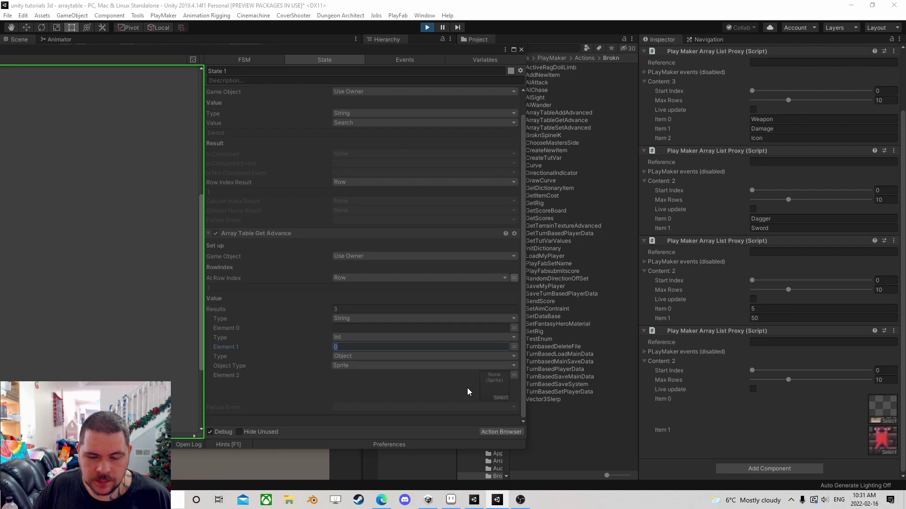
left_click(426, 27)
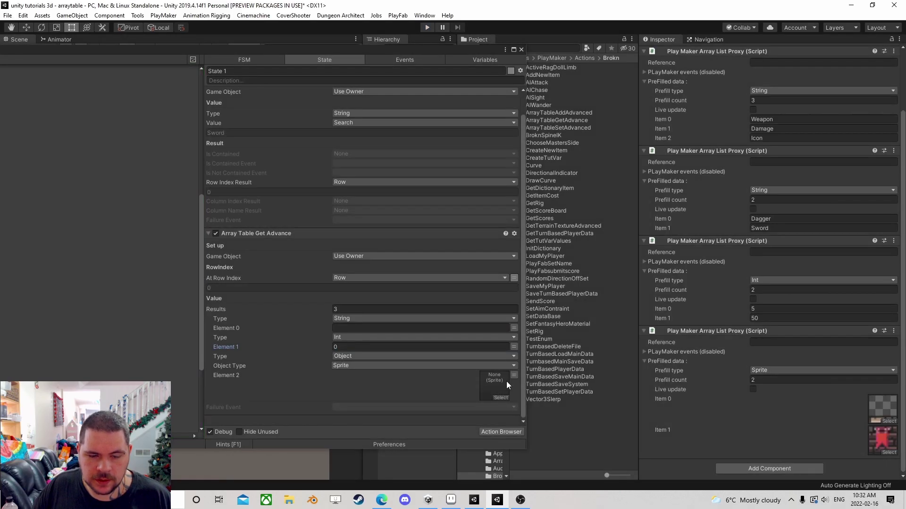
Step: Link the three Array Table Get Advance results to the variables NewWeapon, Newdamage and NewSprite, in order
left_click(514, 328)
left_click(476, 329)
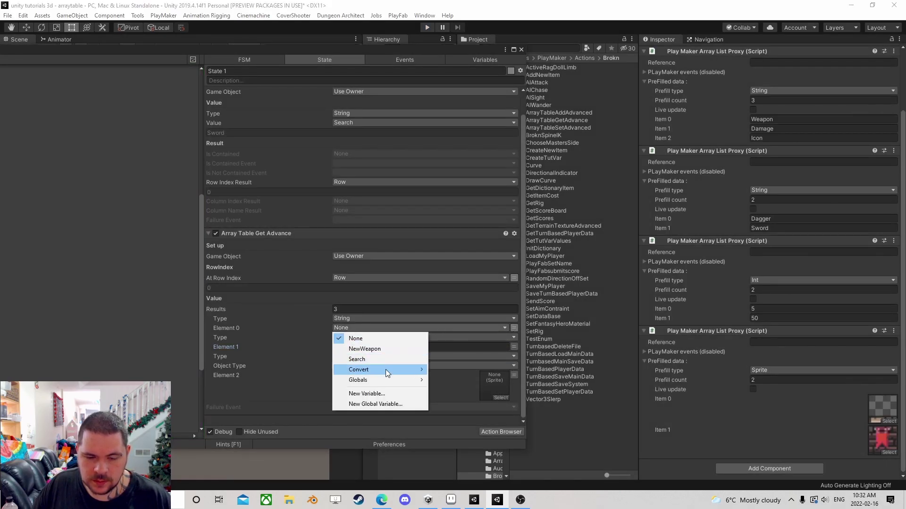
left_click(381, 349)
left_click(514, 356)
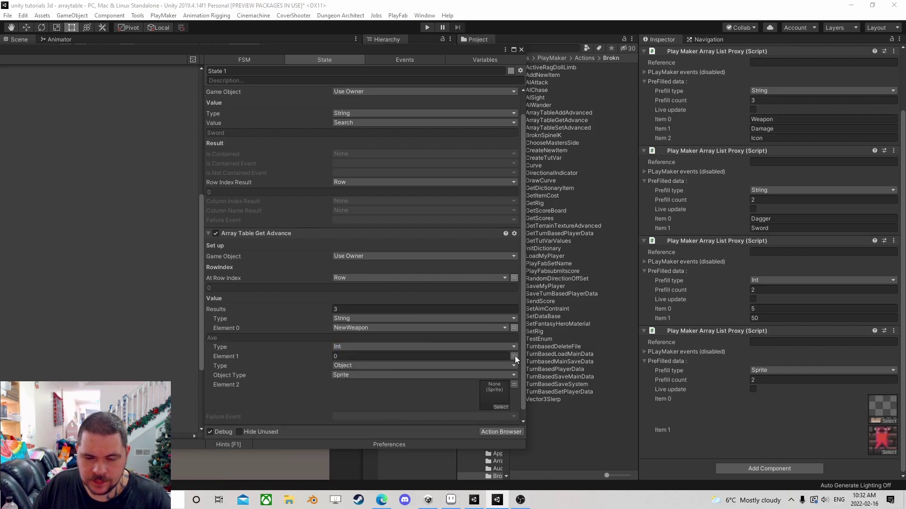
left_click(478, 357)
left_click(384, 380)
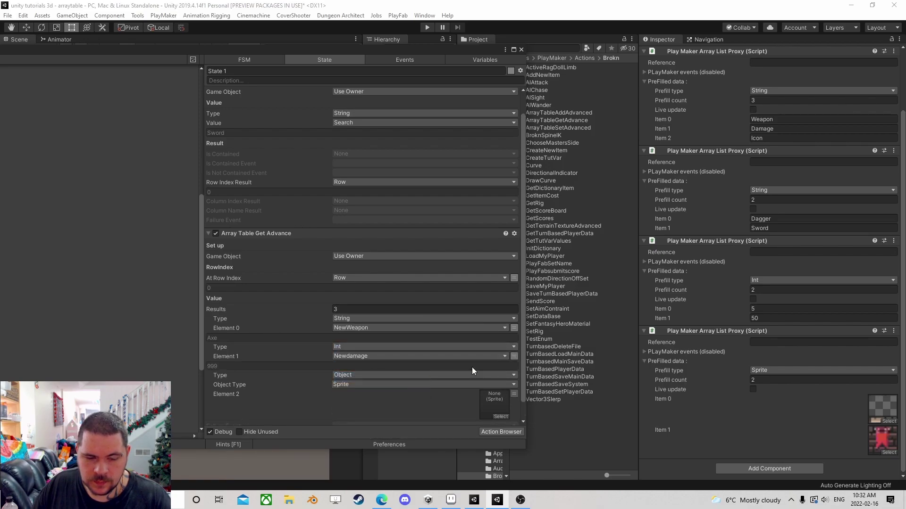
left_click(514, 394)
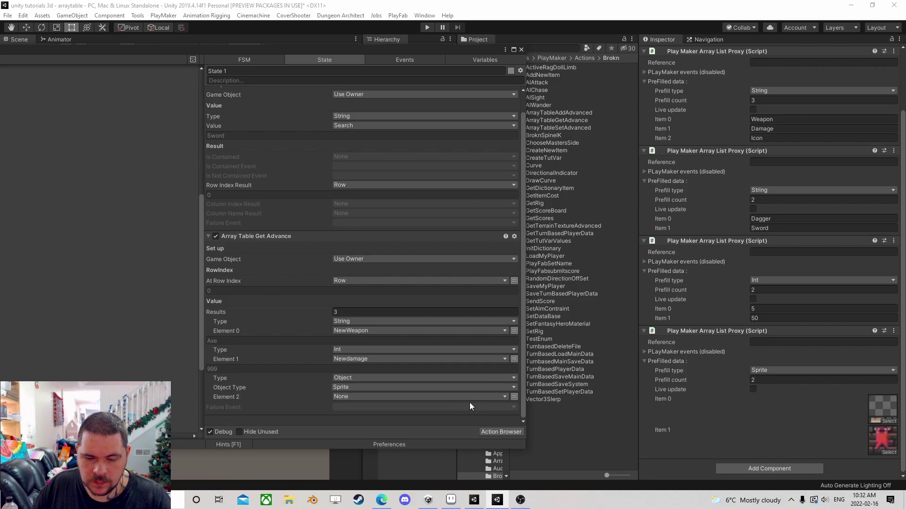
left_click(405, 398)
left_click(382, 416)
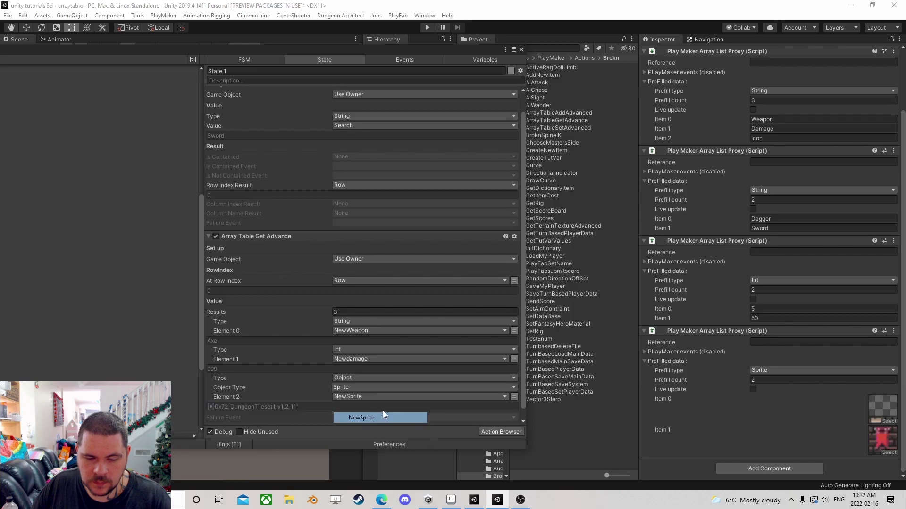
Step: Play the scene, check the retrieved weapon, damage and sprite against the array lists, and locate the retrieved sprite among the project assets
left_click(426, 27)
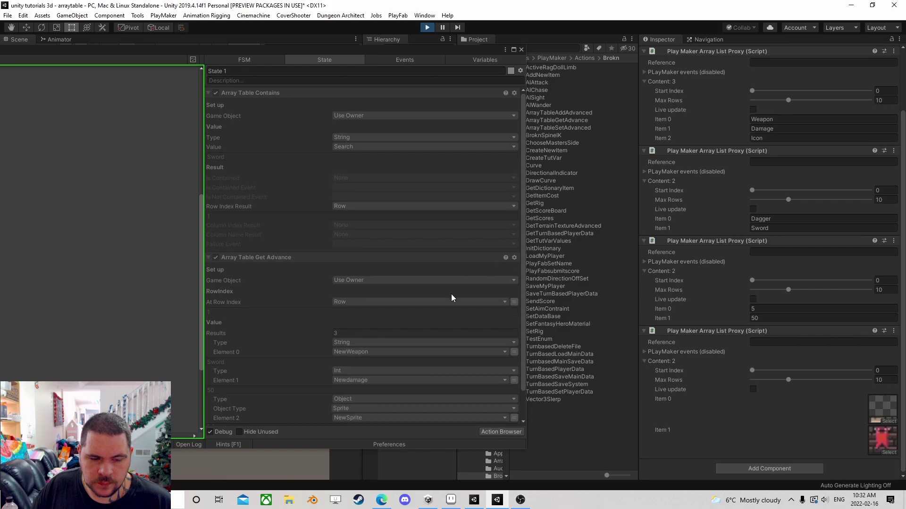
scroll(451, 298, "down", 1)
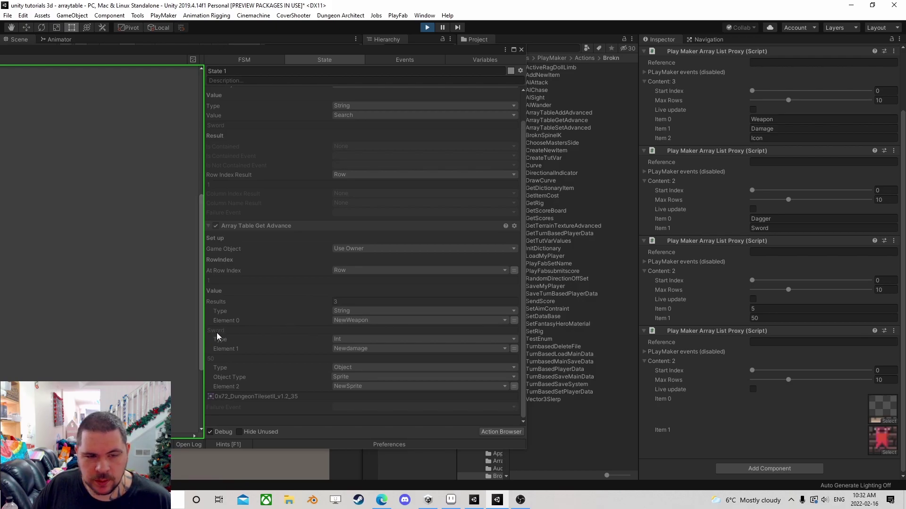
scroll(229, 205, "up", 2)
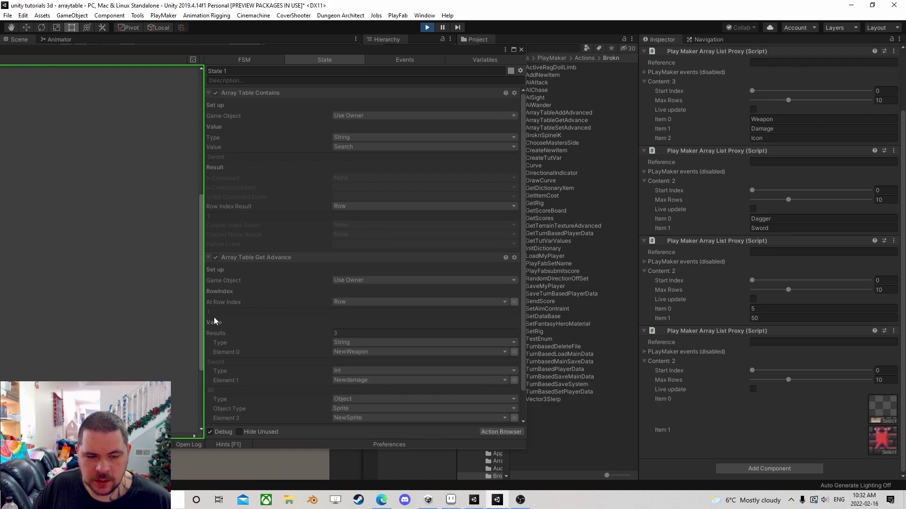
scroll(216, 321, "down", 2)
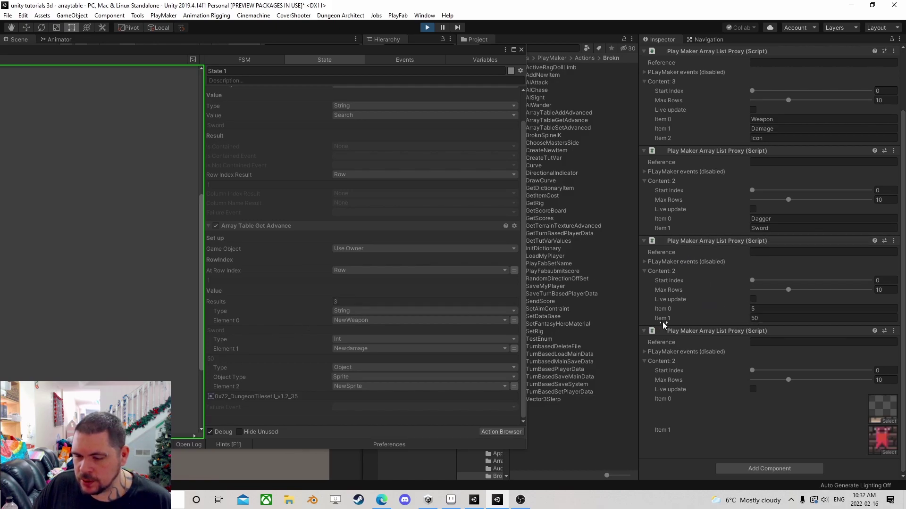
left_click(251, 397)
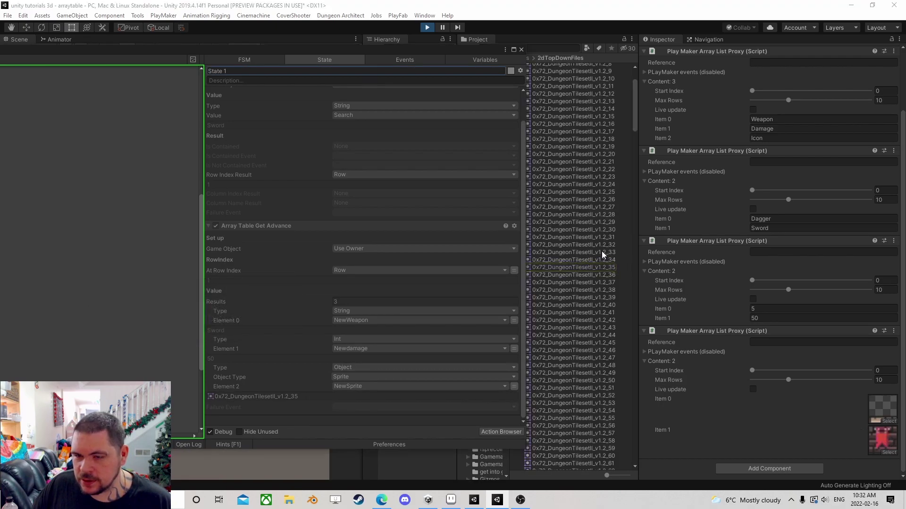
Step: Select the retrieved sprite 0x72_DungeonTilesetII_v1.2_35 in the project assets and examine its preview
left_click(282, 395)
left_click(570, 267)
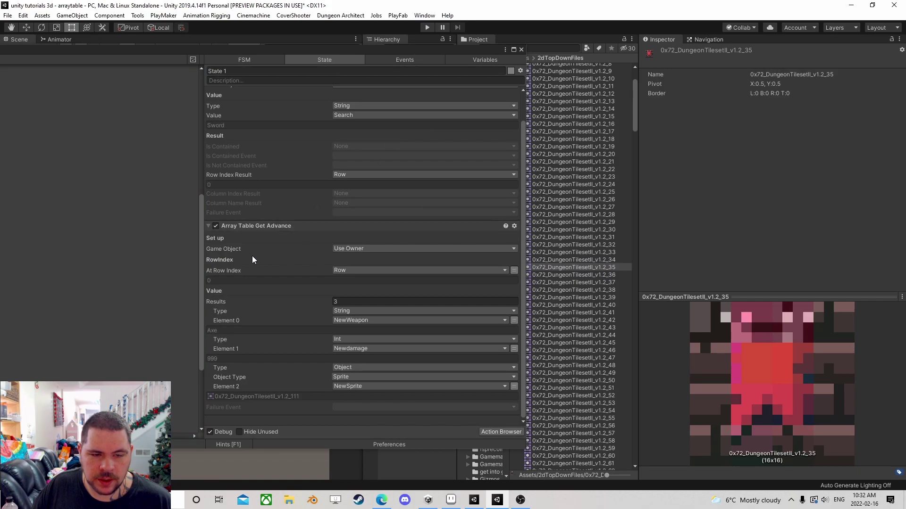
Step: Replace the Array Table Get Advance and Array Table Contains actions in State 1 with an Array Table Set Advanced action
left_click(282, 225)
right_click(282, 228)
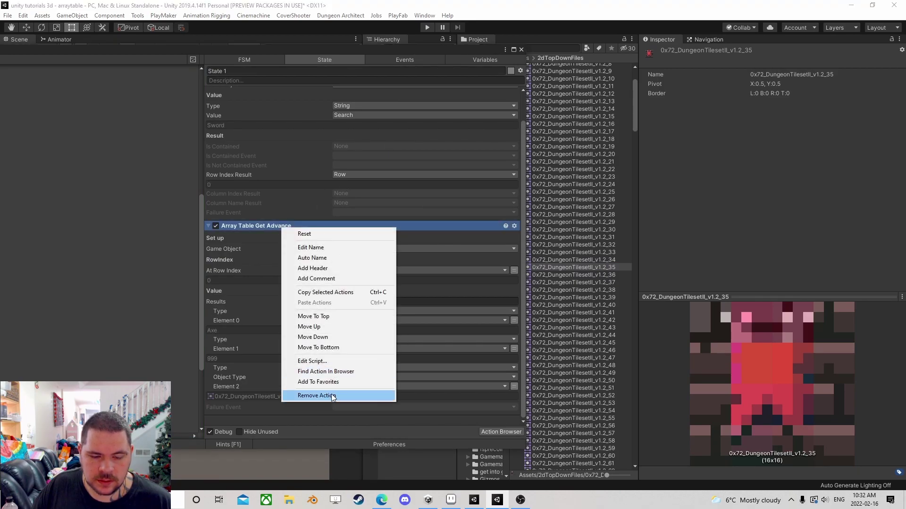
left_click(316, 396)
left_click(499, 432)
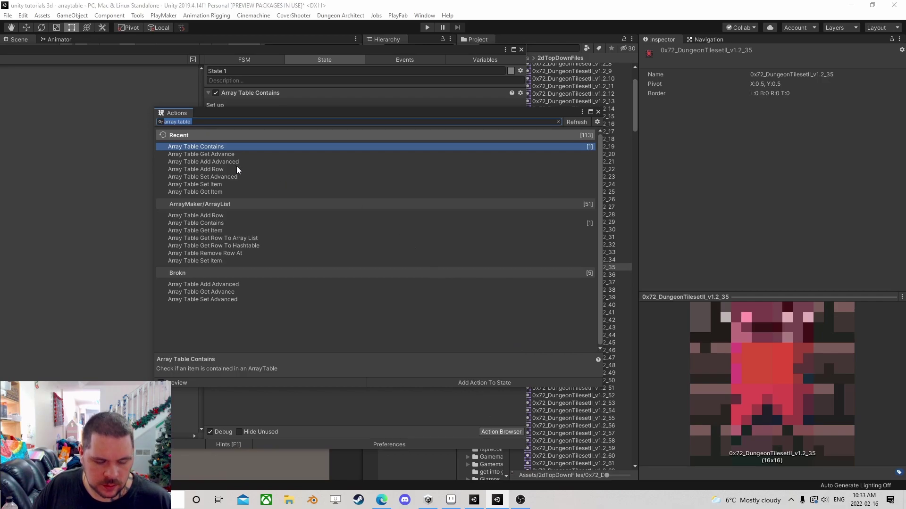
double_click(218, 177)
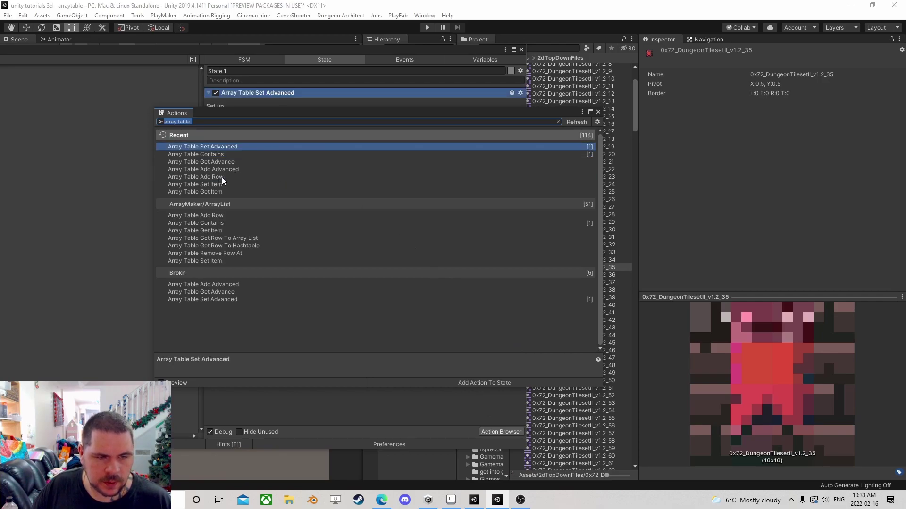
left_click(598, 112)
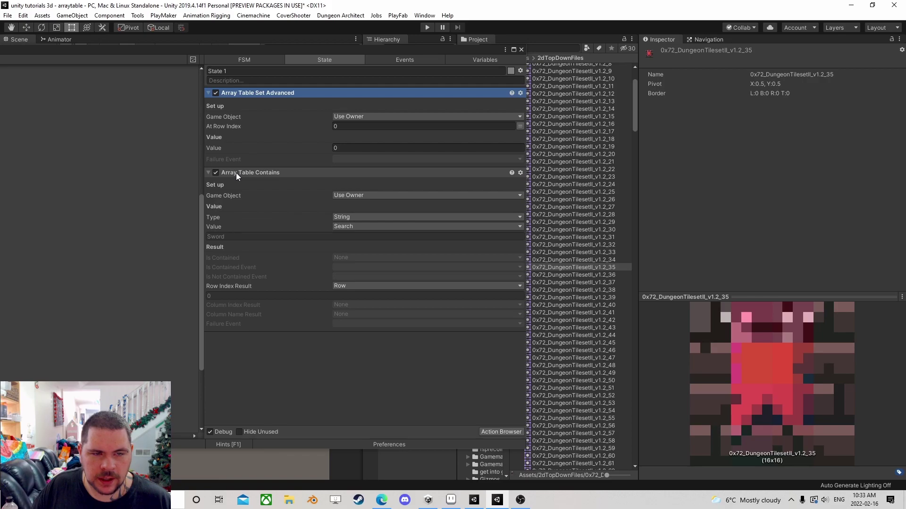
left_click(236, 173)
key("Delete")
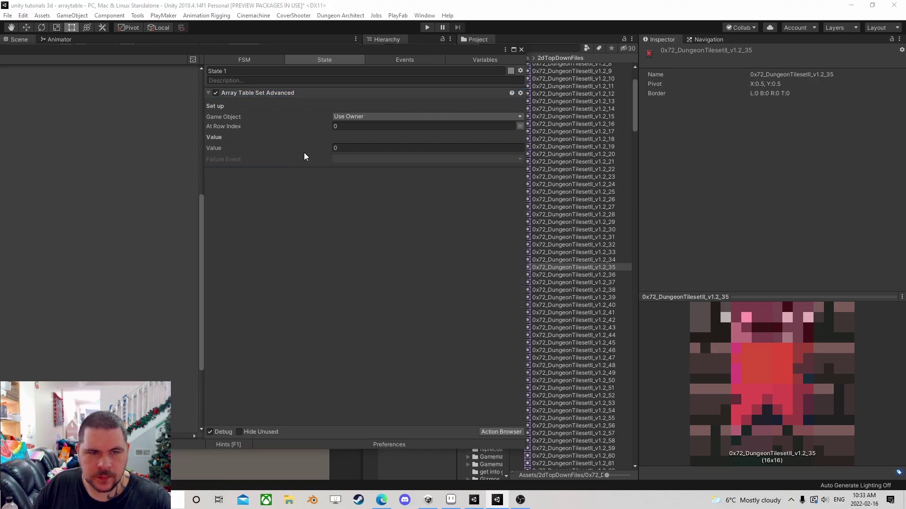
Step: Check the array lists on the arrays object, and set Array Table Set Advanced to row index 1 with 3 values
left_click_drag(379, 55, 222, 61)
left_click(422, 87)
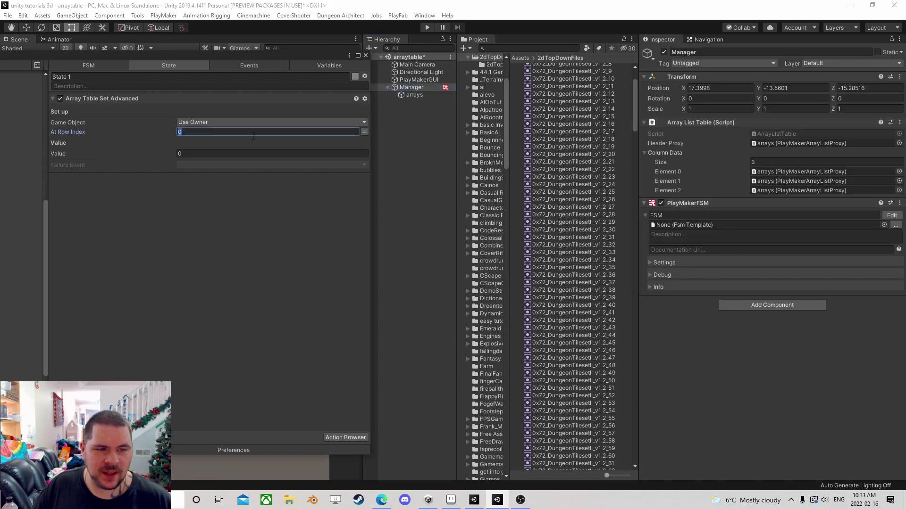
left_click(409, 96)
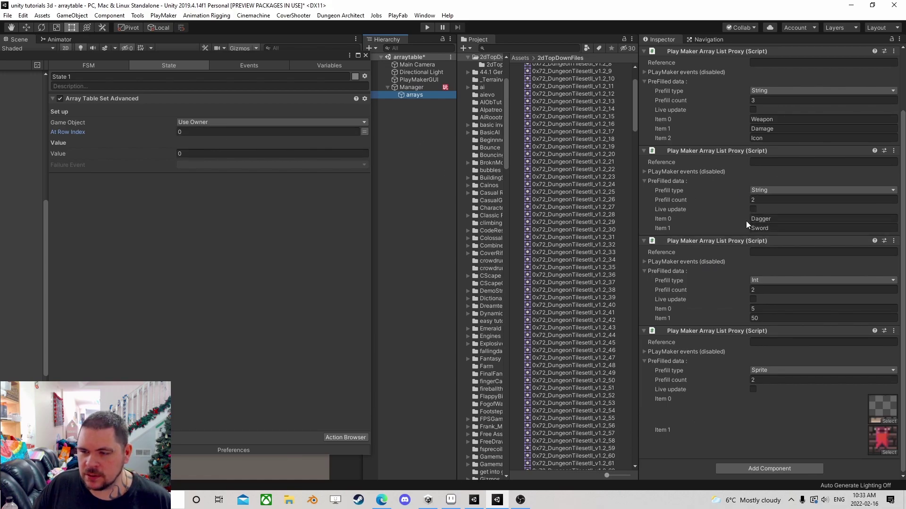
left_click(231, 131)
type("1")
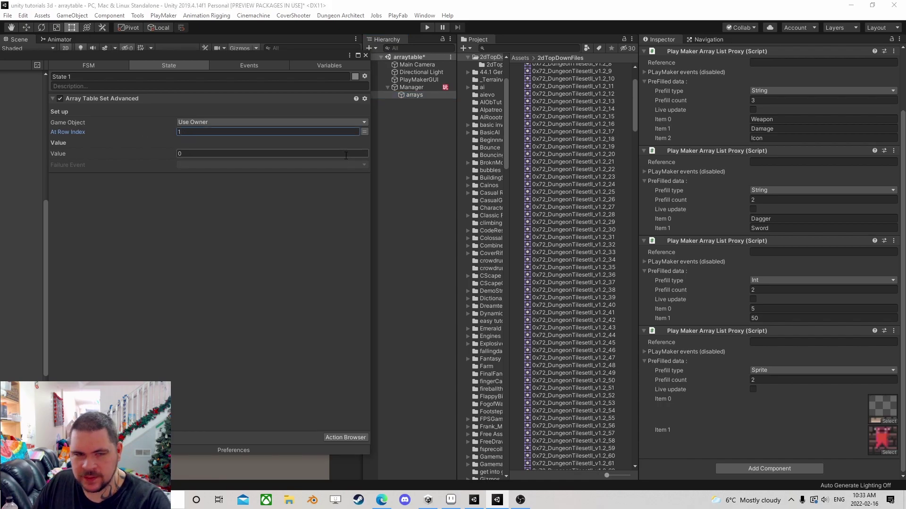
left_click(226, 154)
type("3")
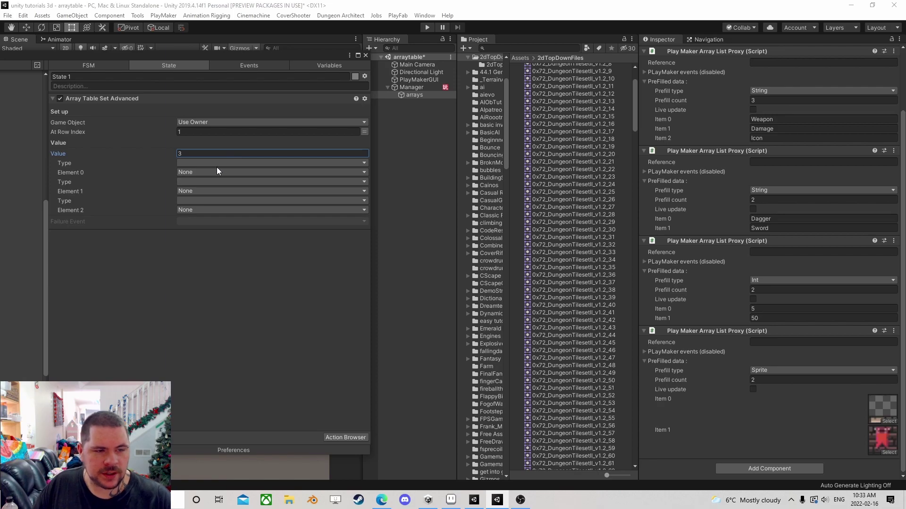
Step: Make Element 0 of Array Table Set Advanced a String linked to a new variable WeaponName
left_click(215, 165)
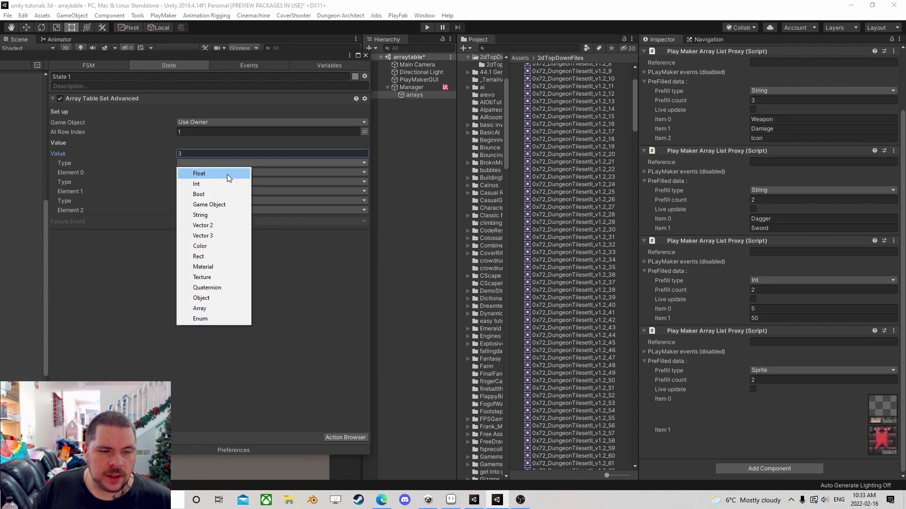
left_click(202, 215)
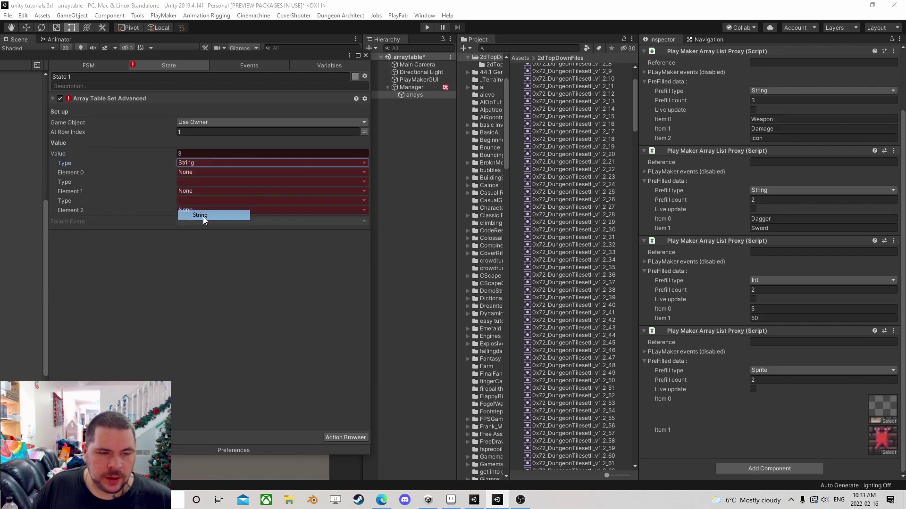
left_click(199, 172)
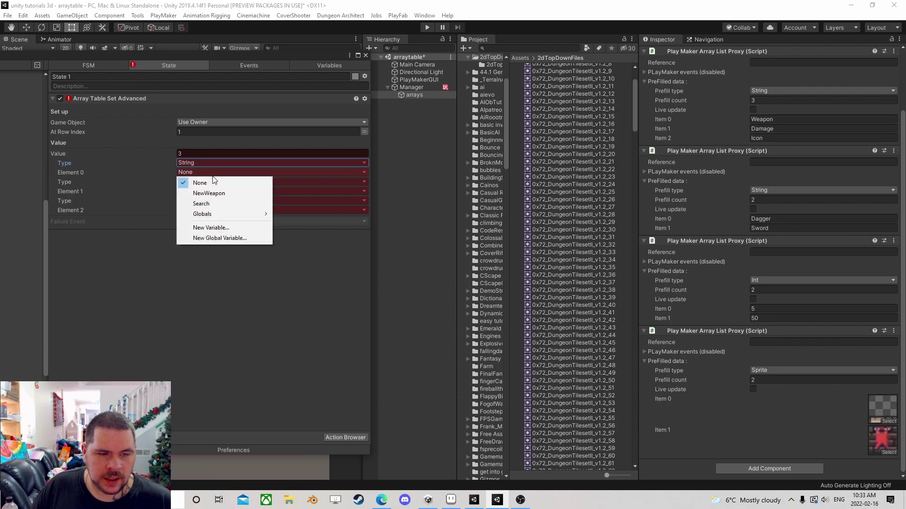
left_click(211, 228)
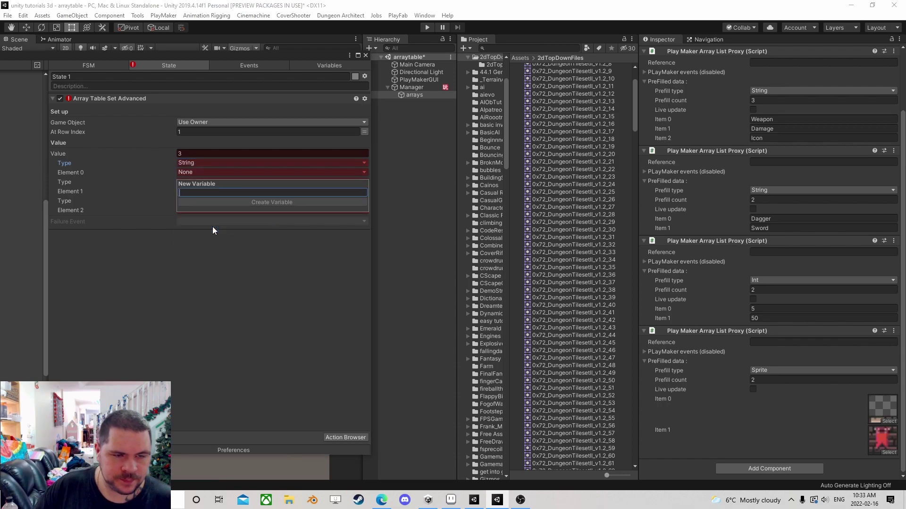
type("WeaponName")
key("Return")
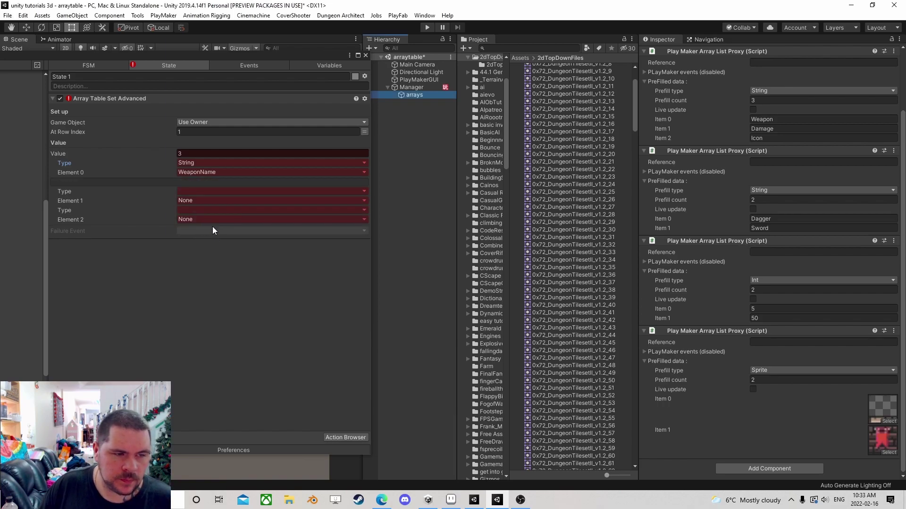
Step: Make Element 1 of Array Table Set Advanced an Int linked to a new variable WeaponDamage
left_click(197, 191)
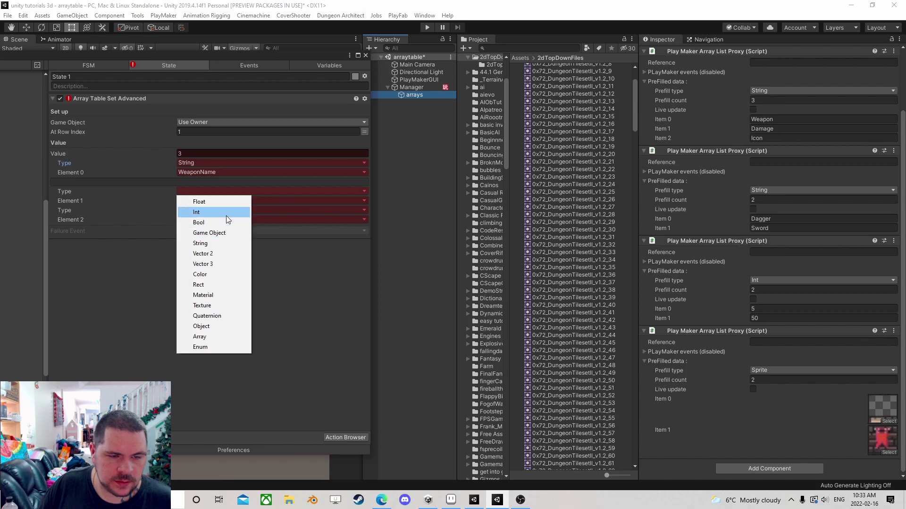
left_click(226, 216)
left_click(205, 200)
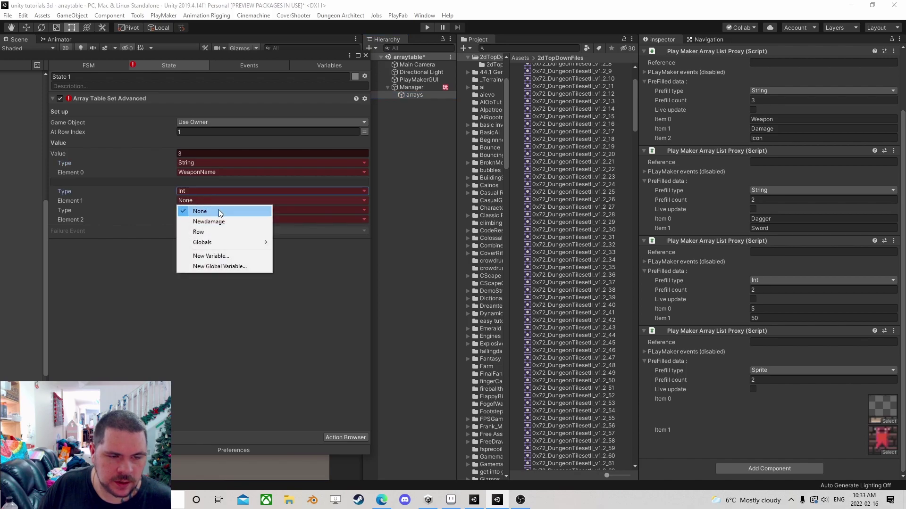
left_click(208, 255)
type("WeaponDamage")
key("Return")
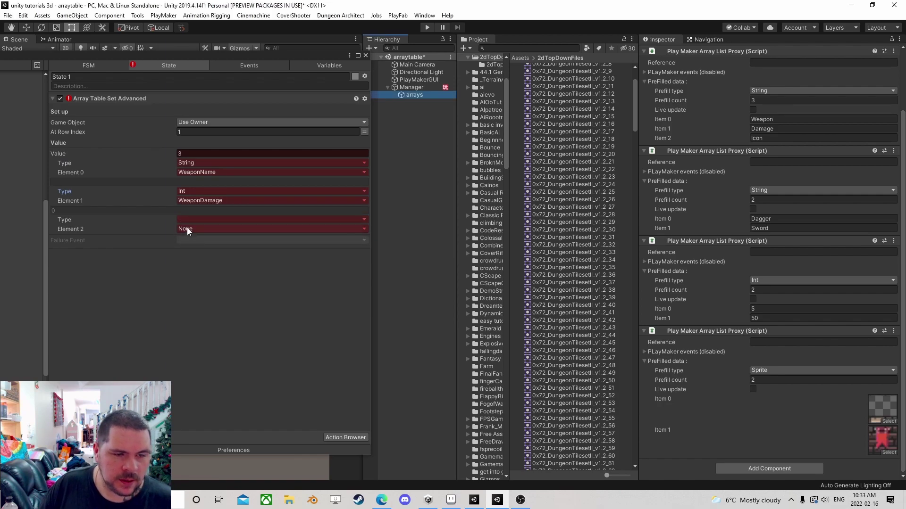
Step: Set Element 2 of Array Table Set Advanced to type Object with the UnityEngine object type Sprite
left_click(189, 220)
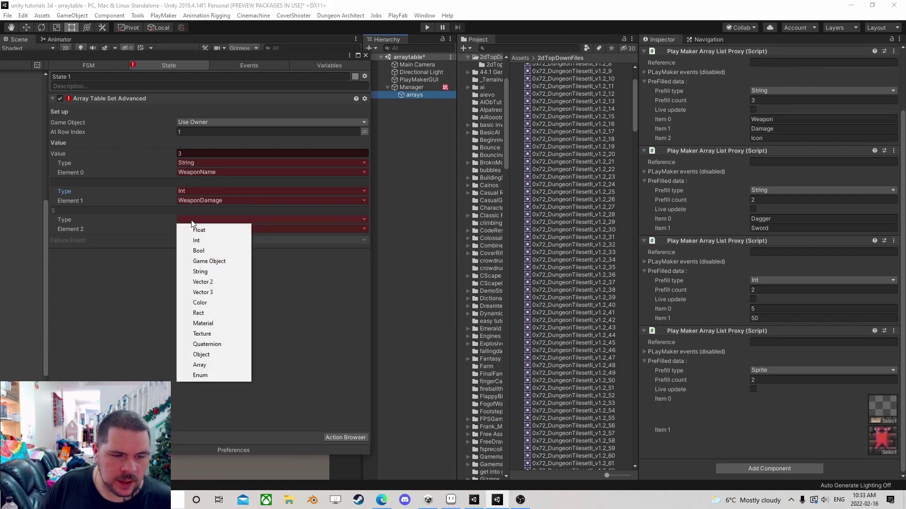
left_click(208, 356)
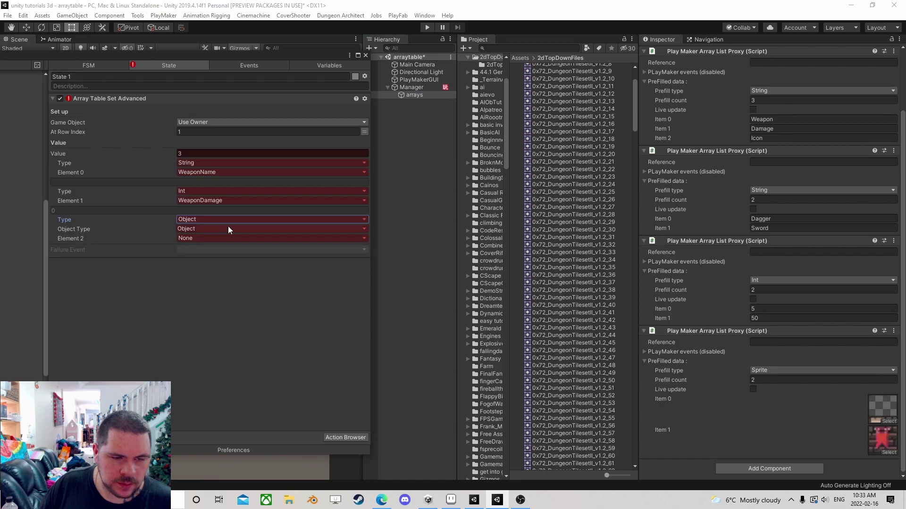
left_click(229, 230)
scroll(267, 386, "down", 15)
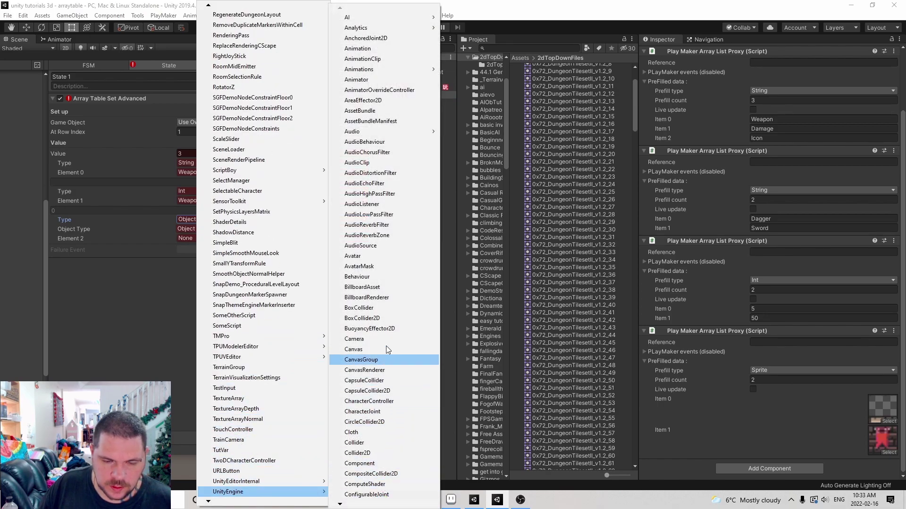
key("s")
scroll(403, 419, "down", 5)
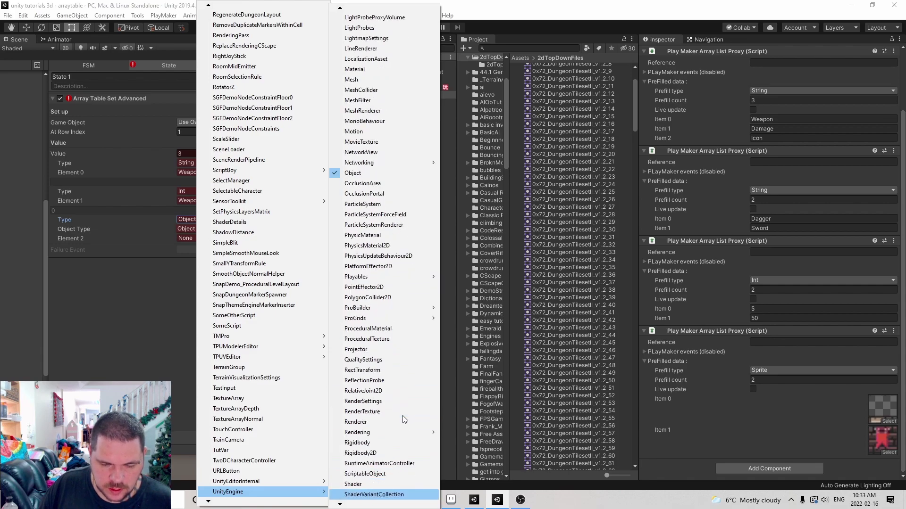
left_click(370, 443)
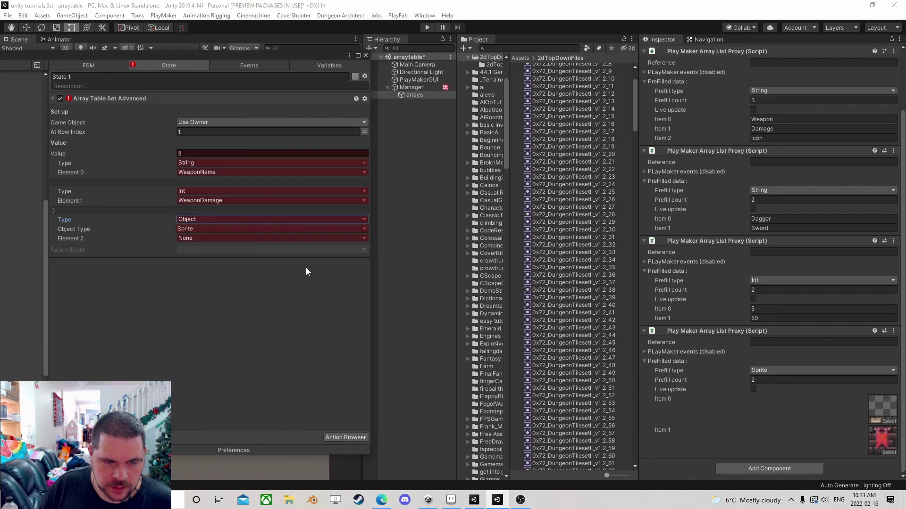
Step: Create a new variable WeaponIcon for the sprite value in Element 2
left_click(325, 238)
left_click(222, 273)
type("W")
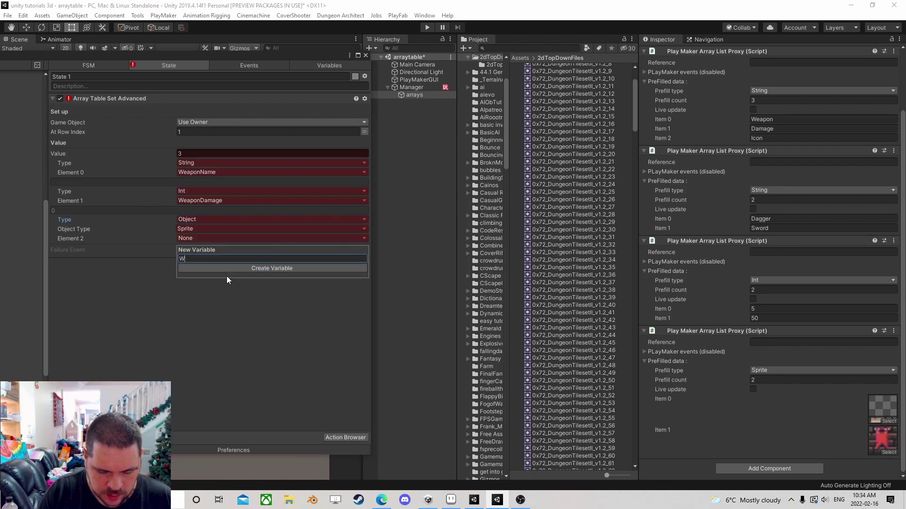
type("eaponIcon")
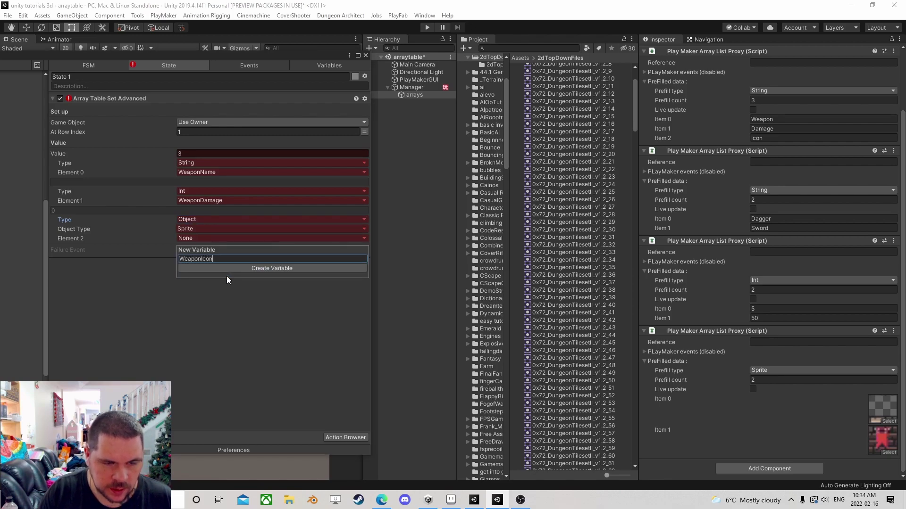
key("Return")
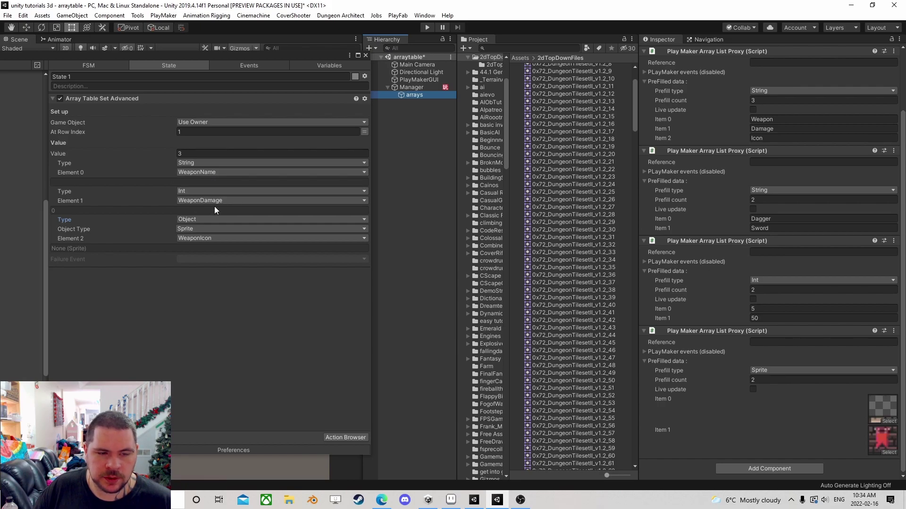
Step: Add an Array Table Get Advance action to State 1 with row index 1 and 3 results
left_click_drag(266, 58, 342, 109)
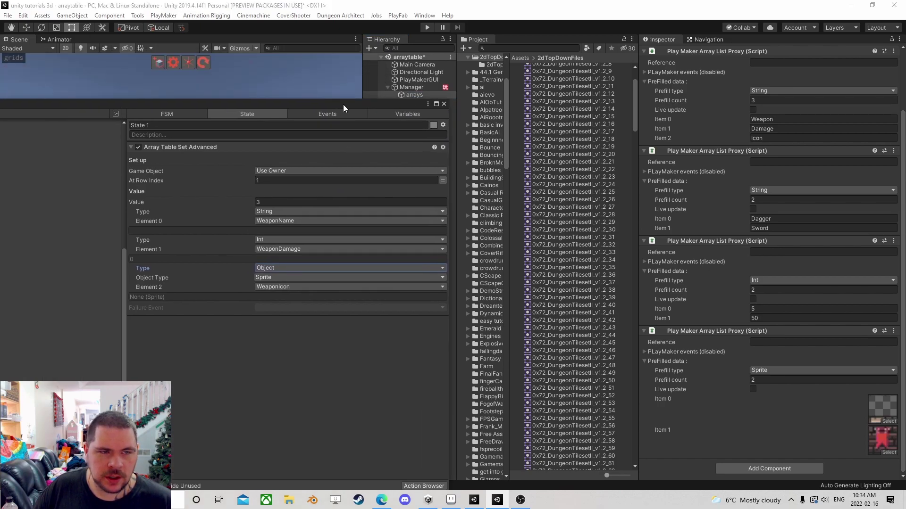
left_click_drag(236, 104, 173, 66)
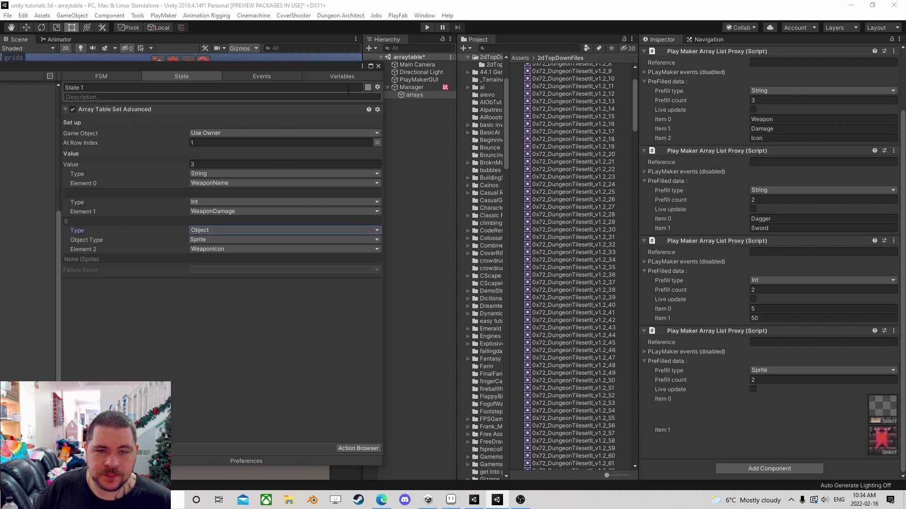
left_click(357, 448)
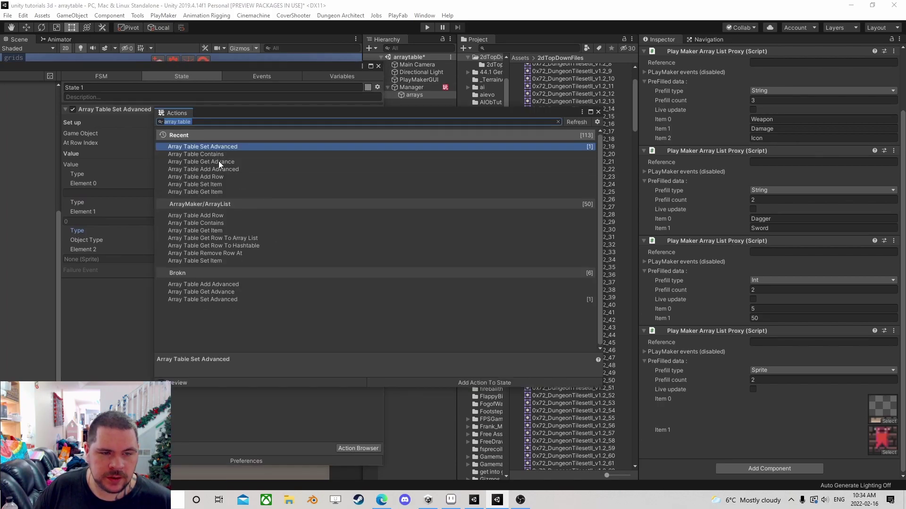
double_click(218, 163)
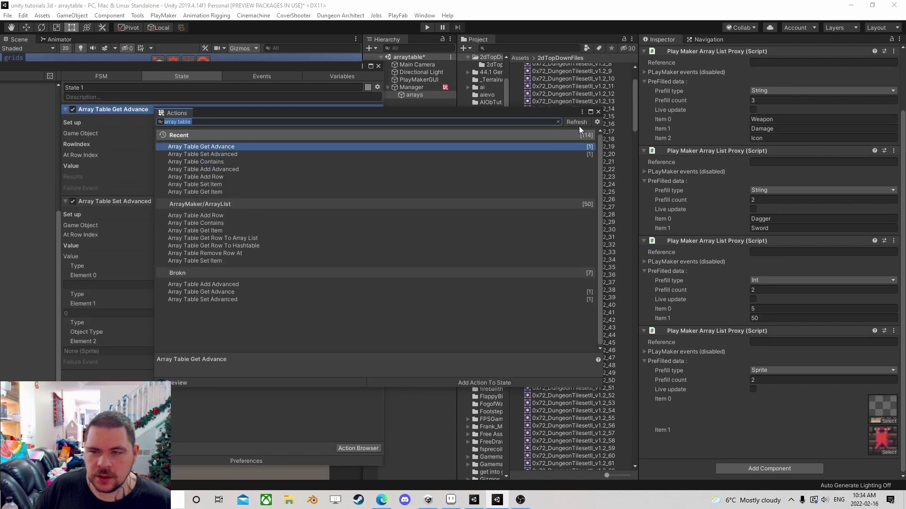
left_click(598, 112)
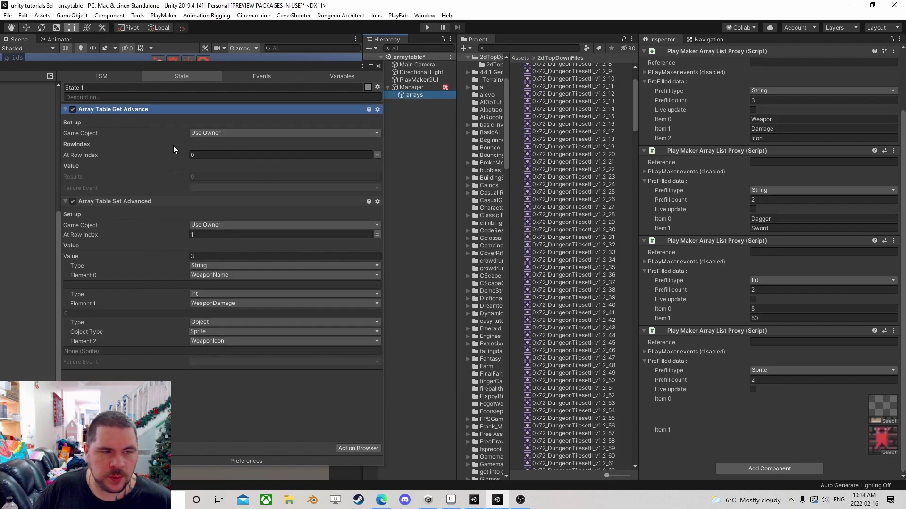
left_click(207, 155)
type("1")
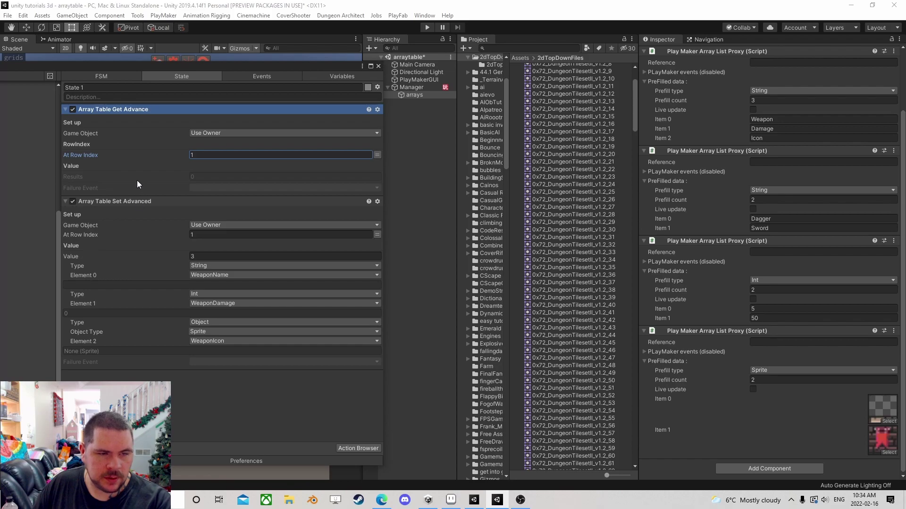
left_click(278, 175)
type("3")
Step: Set Element 0 of Array Table Get Advance to type String and store it in WeaponName
left_click(199, 186)
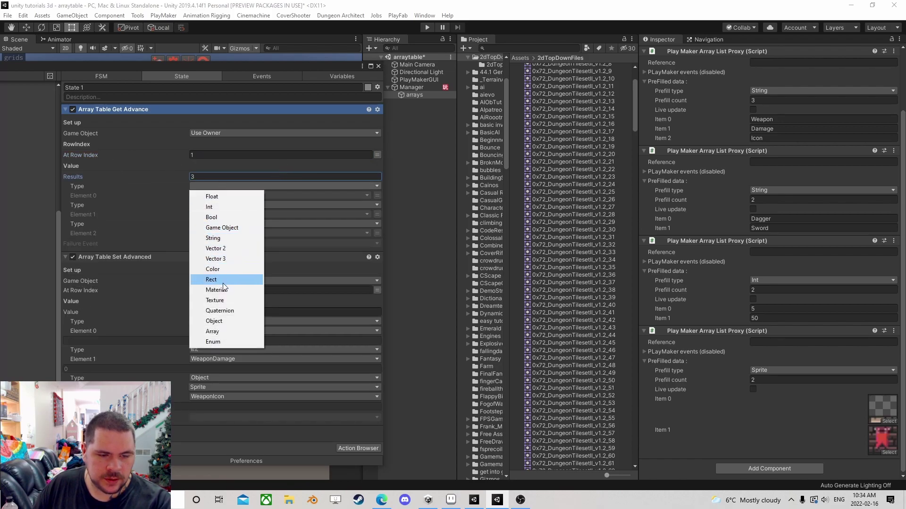
left_click(229, 240)
left_click(328, 194)
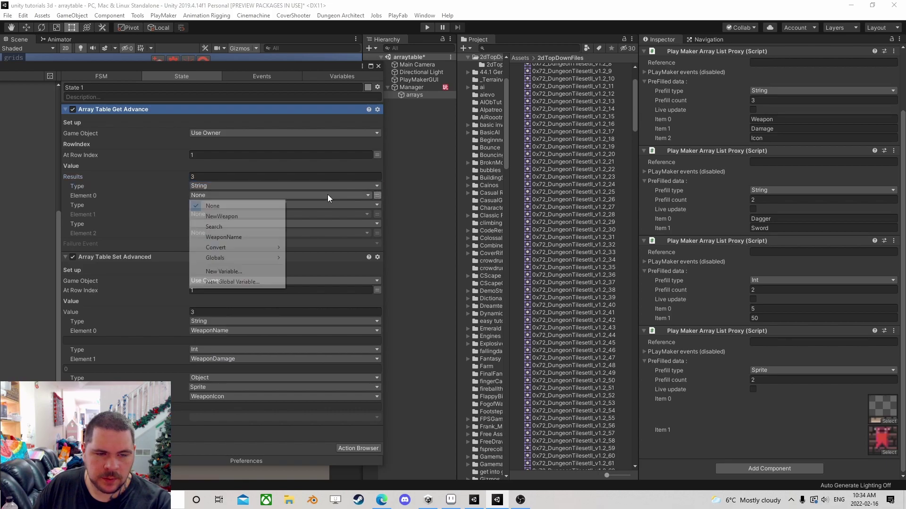
left_click(224, 238)
Step: Set Element 1 of Array Table Get Advance to type Int and store it in WeaponDamage
left_click(202, 215)
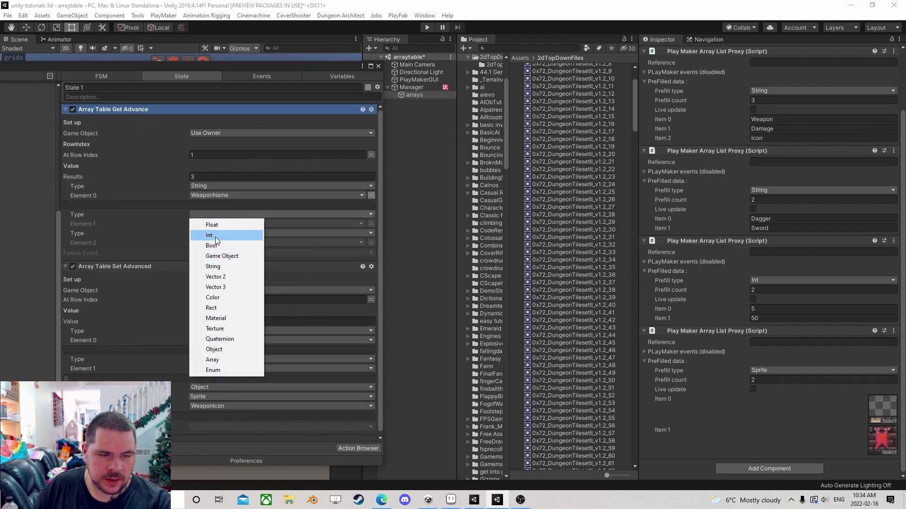
left_click(215, 237)
left_click(324, 222)
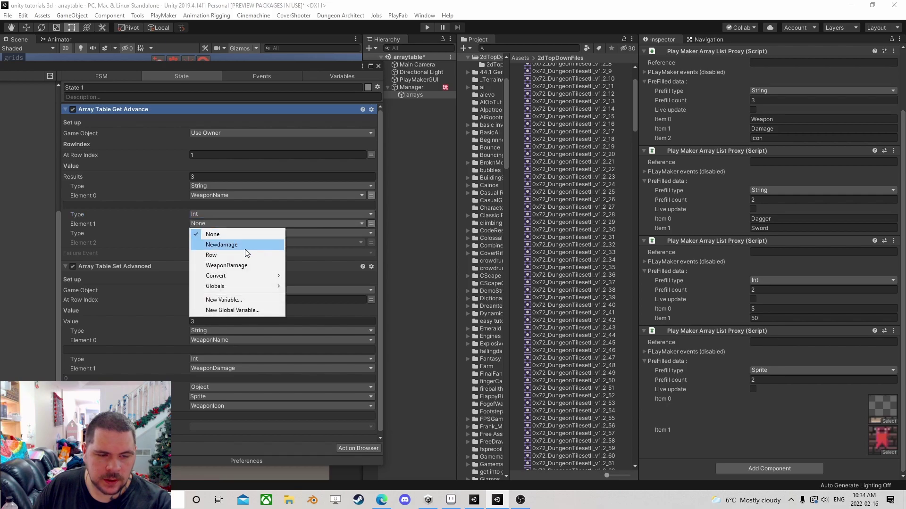
left_click(242, 266)
Step: Set Element 2 of Array Table Get Advance to type Object with the UnityEngine object type Sprite, stored in WeaponIcon
left_click(312, 244)
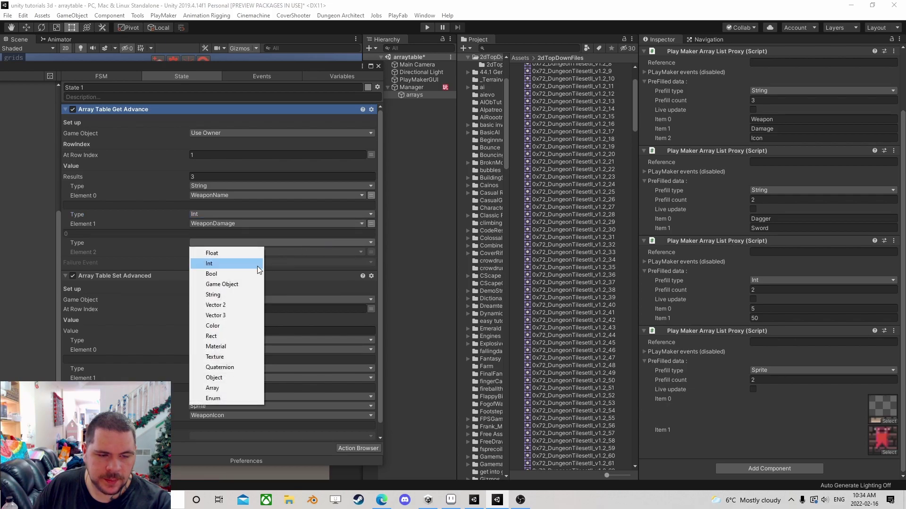
left_click(222, 376)
left_click(227, 251)
scroll(279, 310, "down", 15)
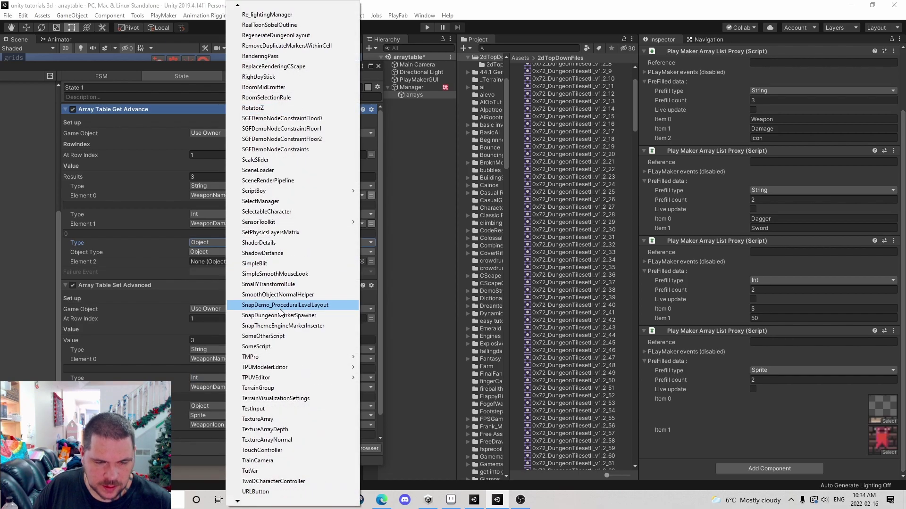
mouse_move(264, 492)
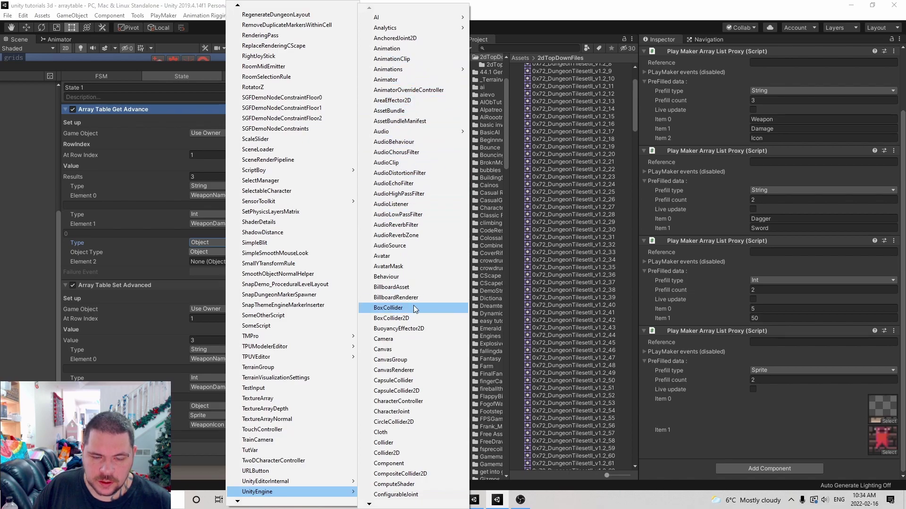
scroll(414, 306, "down", 10)
scroll(415, 305, "down", 1)
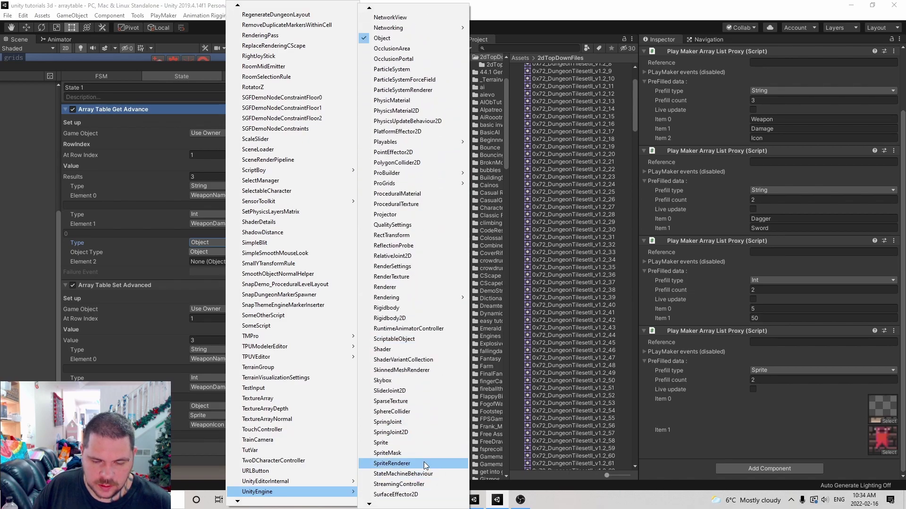
left_click(411, 444)
left_click(371, 262)
left_click(349, 261)
left_click(230, 292)
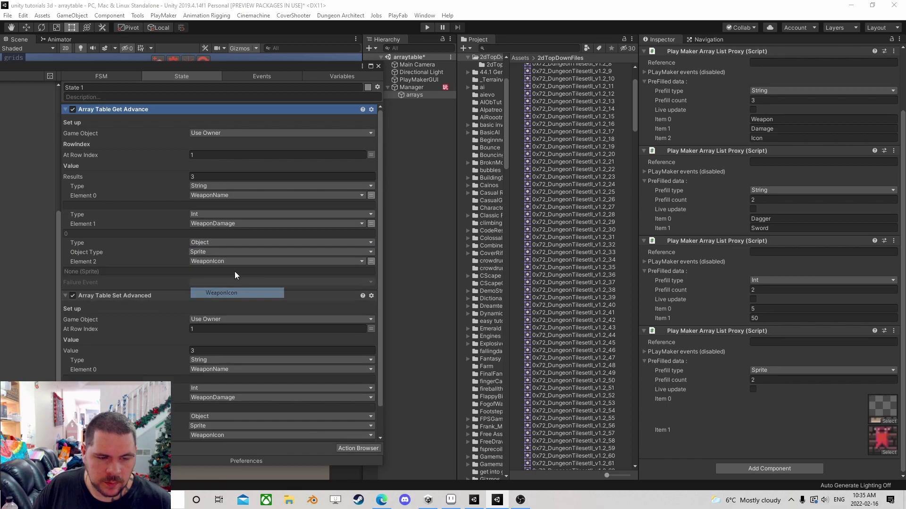
Step: Add an Int Add action to State 1 and place it between Array Table Get Advance and Array Table Set Advanced
scroll(366, 373, "down", 2)
left_click(365, 448)
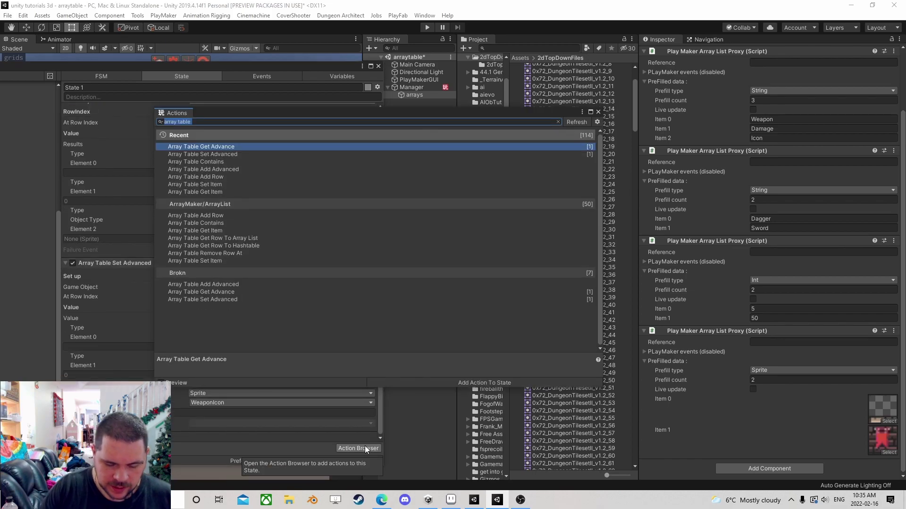
type("int add")
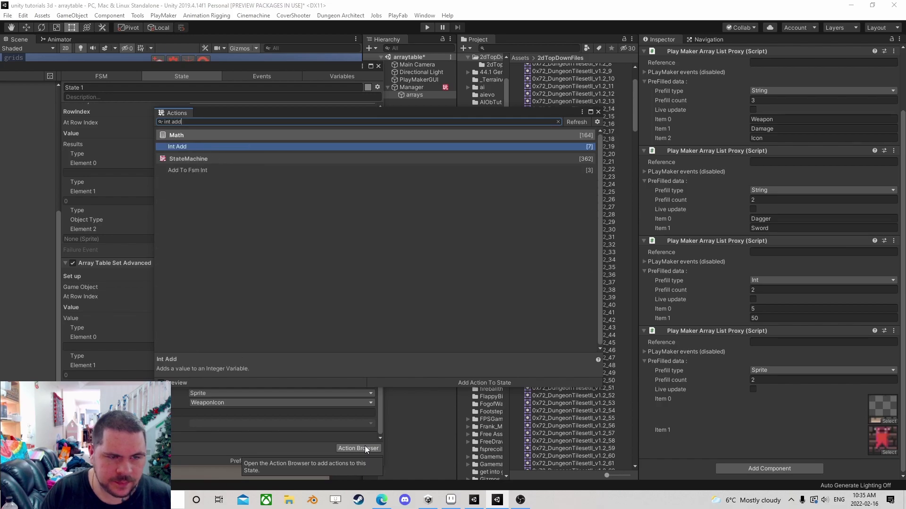
left_click(598, 113)
scroll(146, 159, "up", 2)
left_click_drag(108, 109, 139, 340)
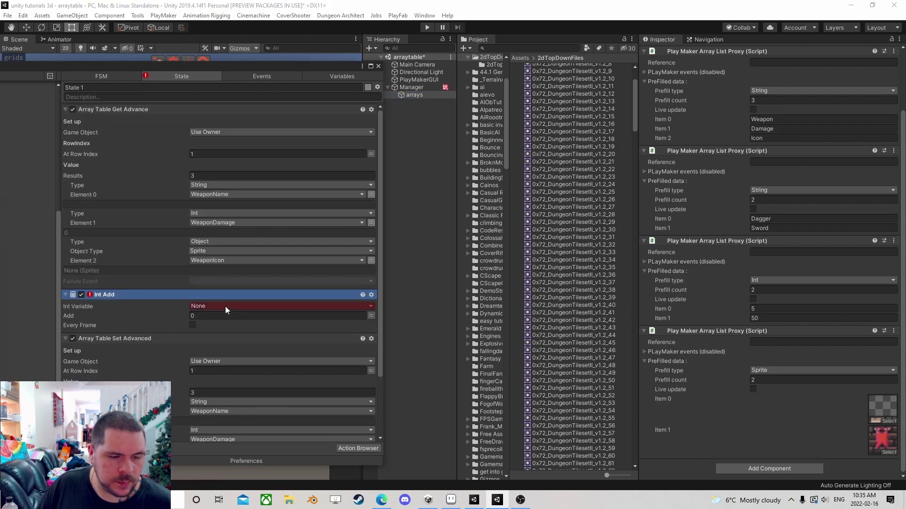
Step: Configure Int Add to add 851425 to the WeaponDamage variable
left_click(213, 306)
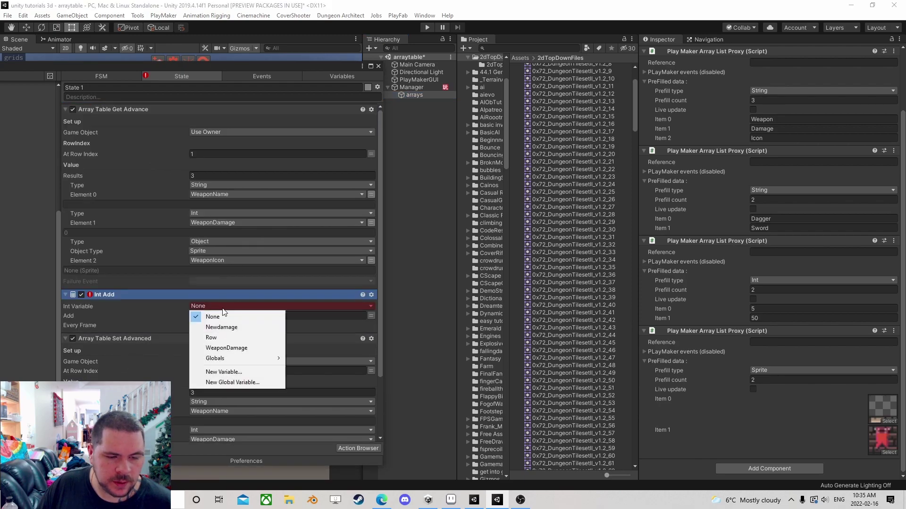
left_click(230, 348)
left_click(245, 325)
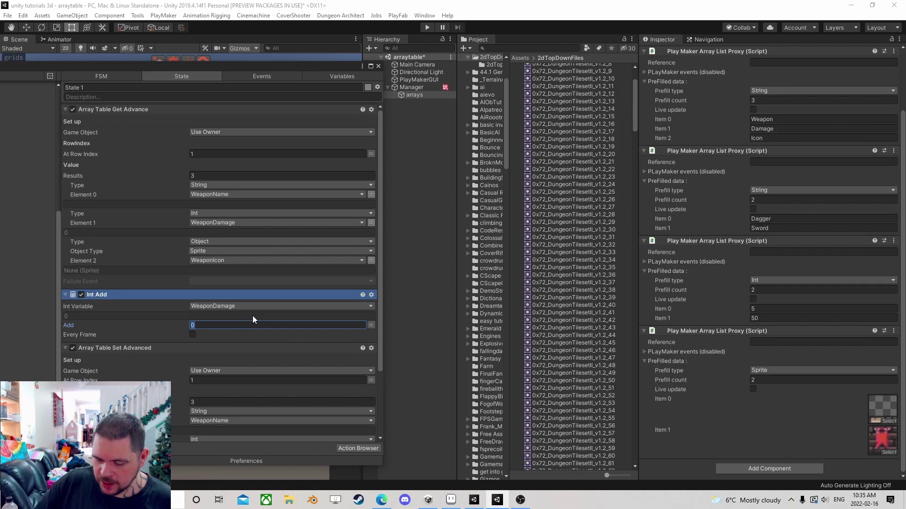
type("851425")
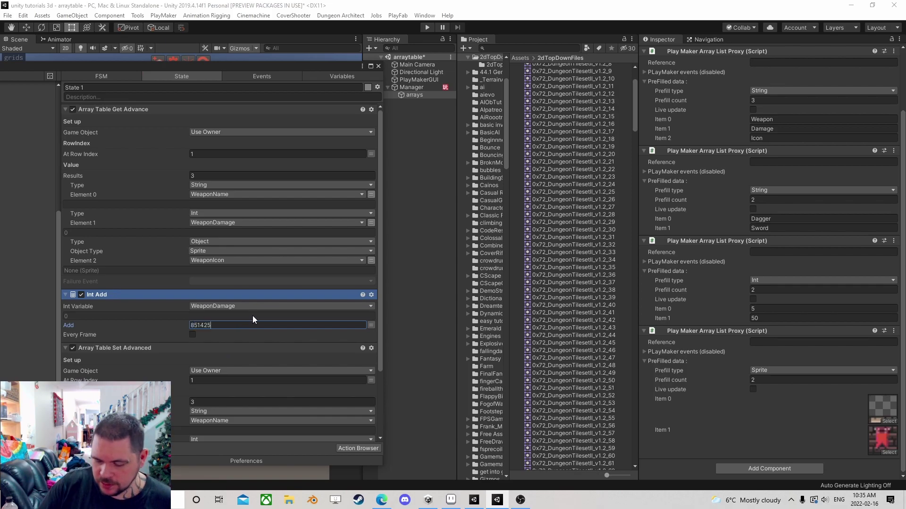
scroll(198, 331, "down", 3)
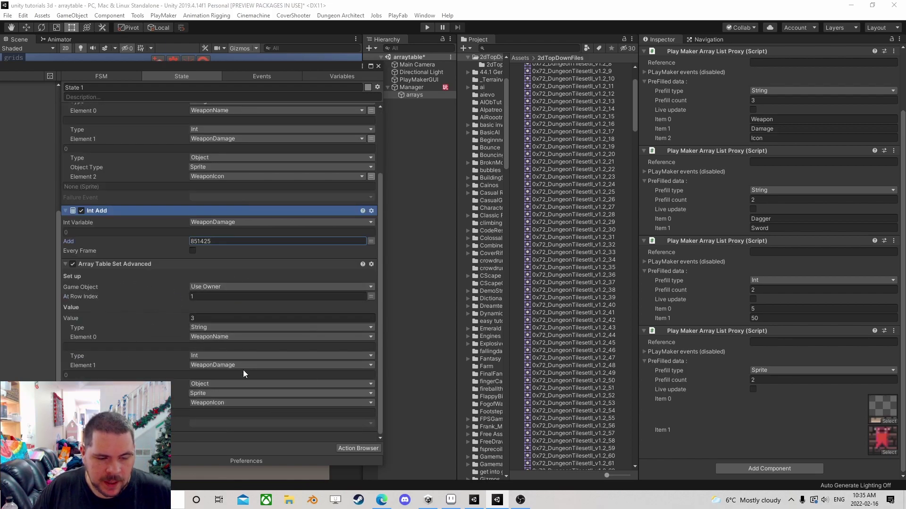
Step: Run the scene, compare the runtime contents of the arrays object with State 1's actions, and stop playback
left_click(426, 29)
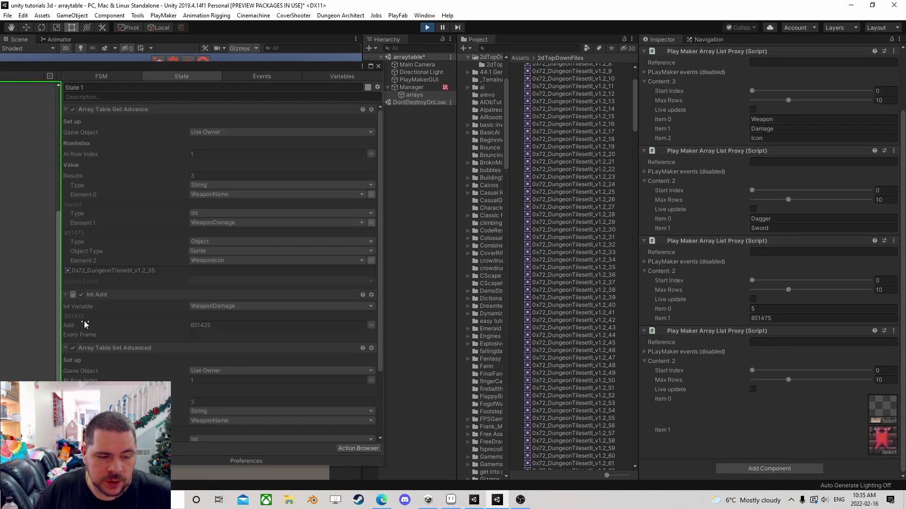
left_click(416, 90)
left_click(416, 94)
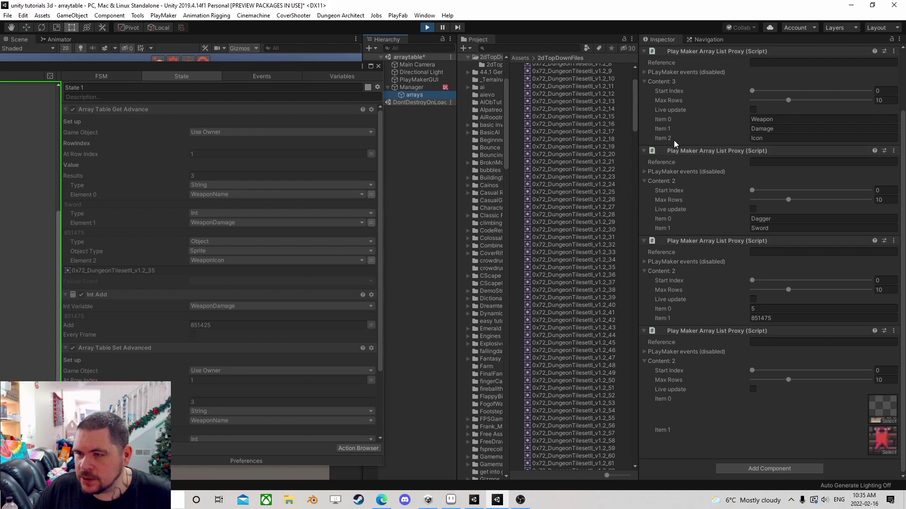
scroll(675, 160, "up", 3)
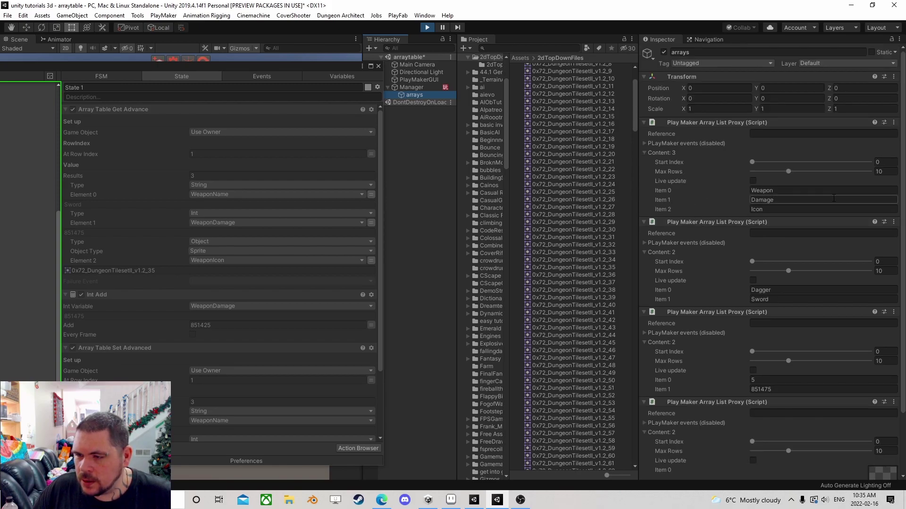
scroll(684, 236, "down", 3)
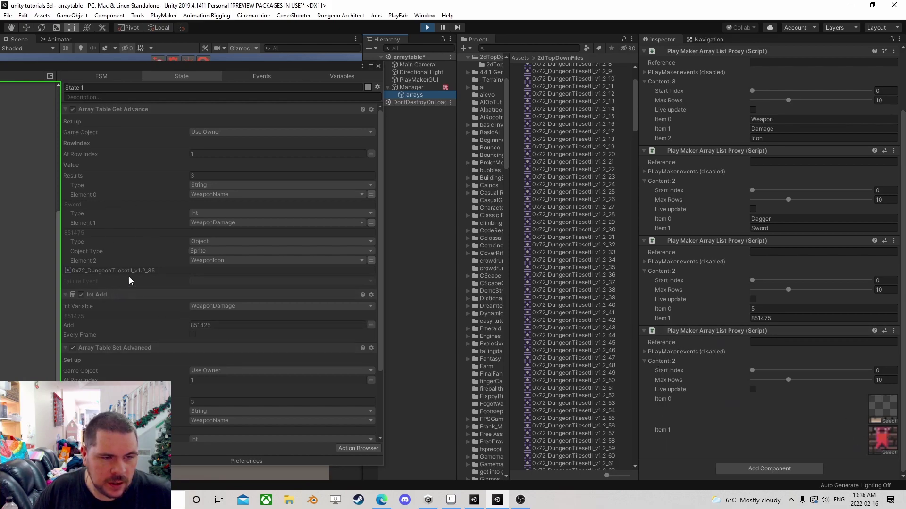
left_click(126, 112)
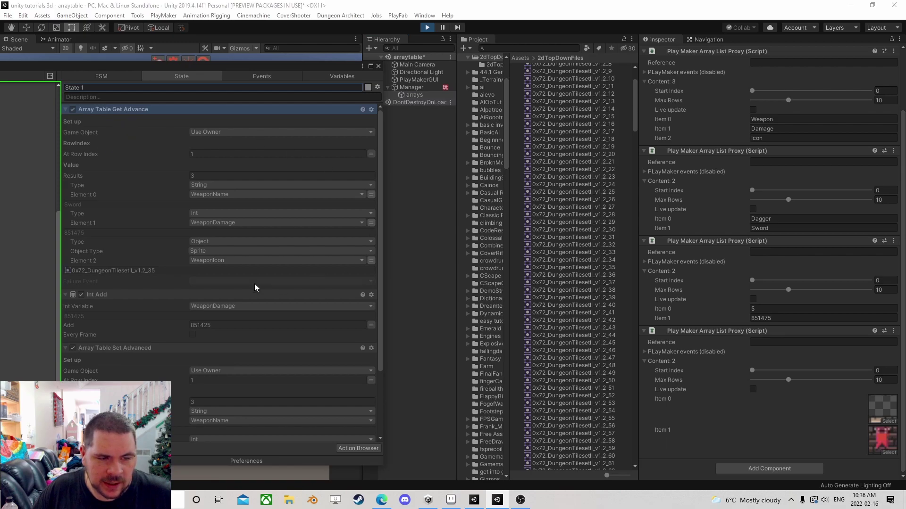
scroll(181, 262, "down", 3)
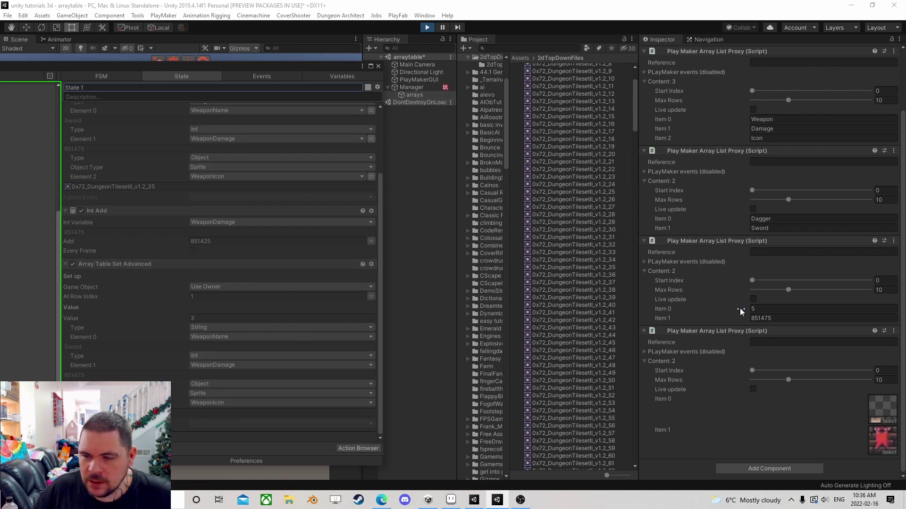
scroll(732, 288, "up", 3)
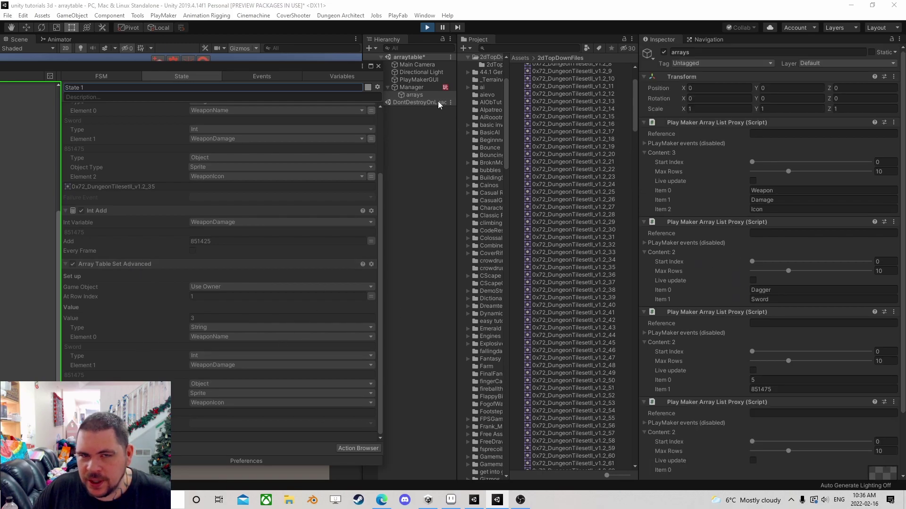
left_click(378, 66)
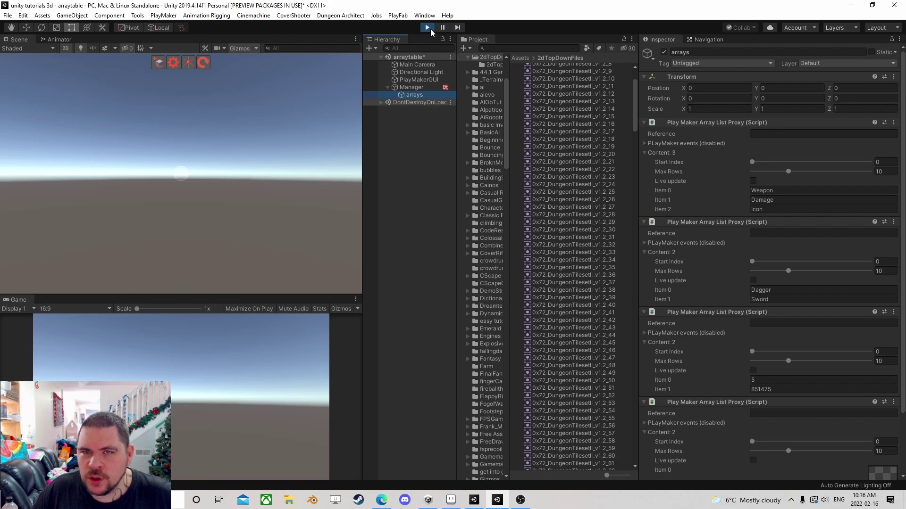
left_click(430, 29)
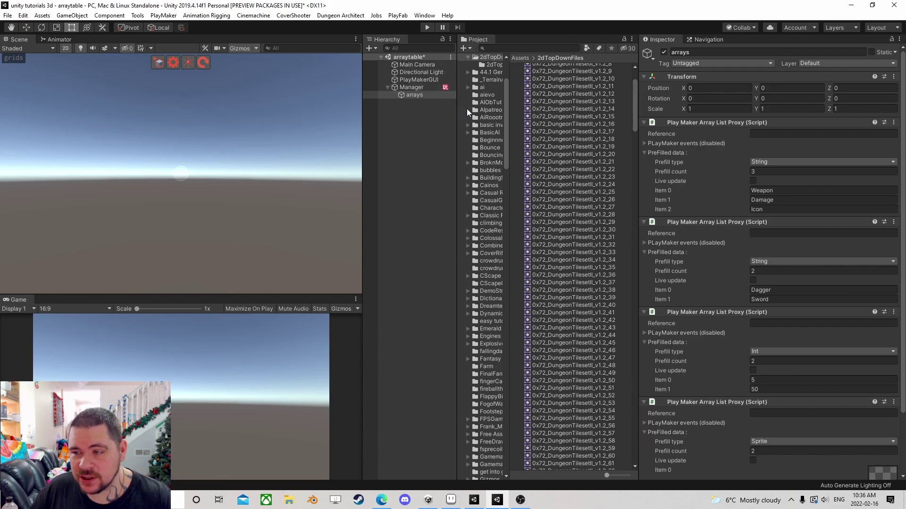
Step: Examine the Manager object's Array List Table component and its FSM, along with the child arrays object
left_click(411, 87)
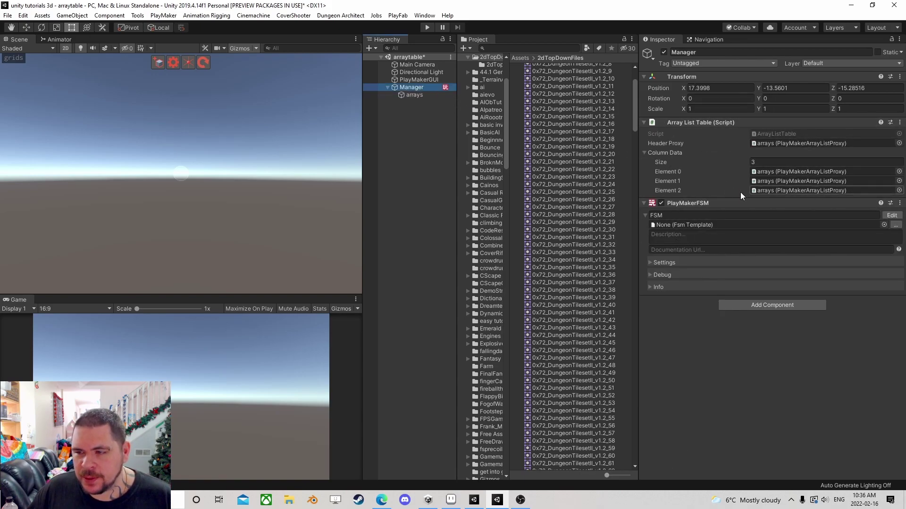
left_click(891, 215)
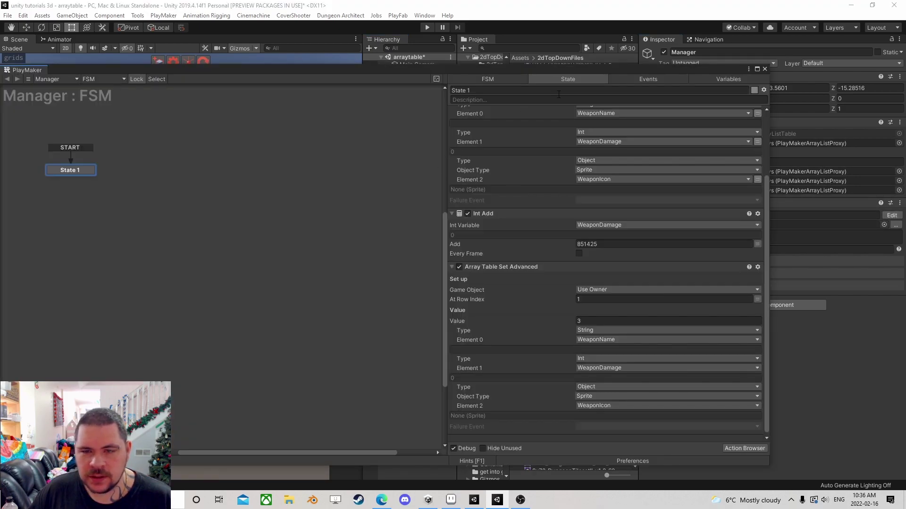
left_click(765, 69)
left_click(427, 96)
scroll(692, 271, "down", 3)
scroll(706, 382, "up", 3)
left_click(409, 88)
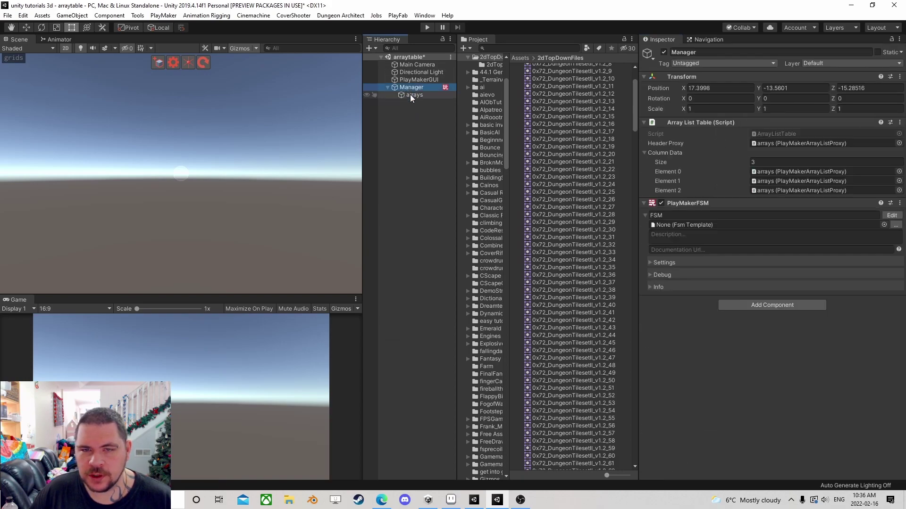
left_click(706, 122)
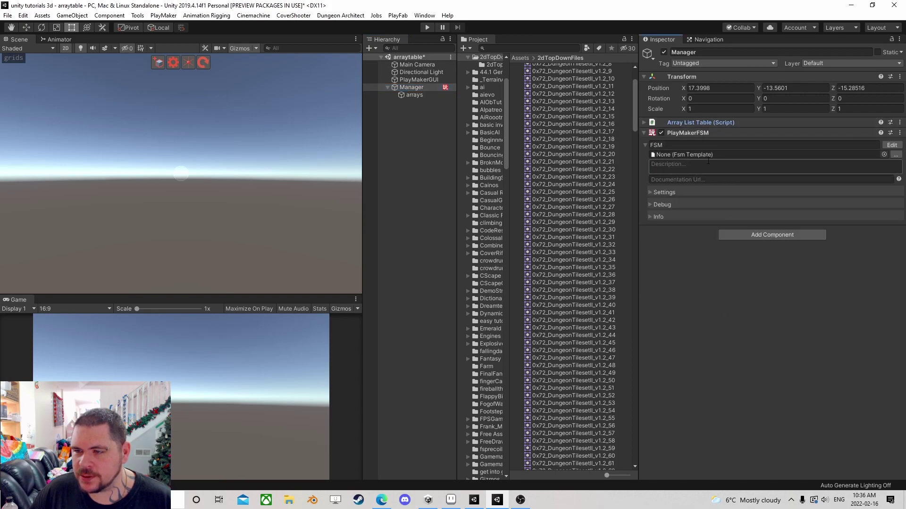
left_click(704, 123)
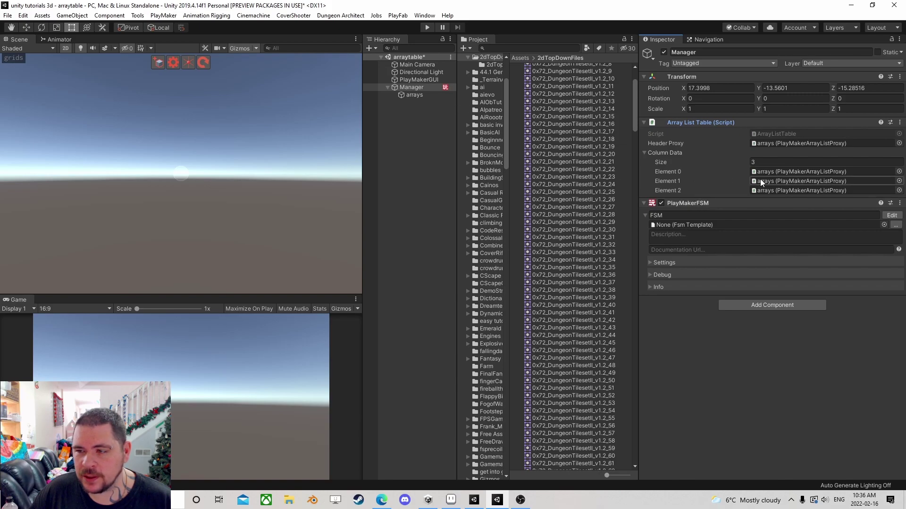
Step: Add an Array Table Contains action to State 1 of the Manager FSM
left_click(892, 215)
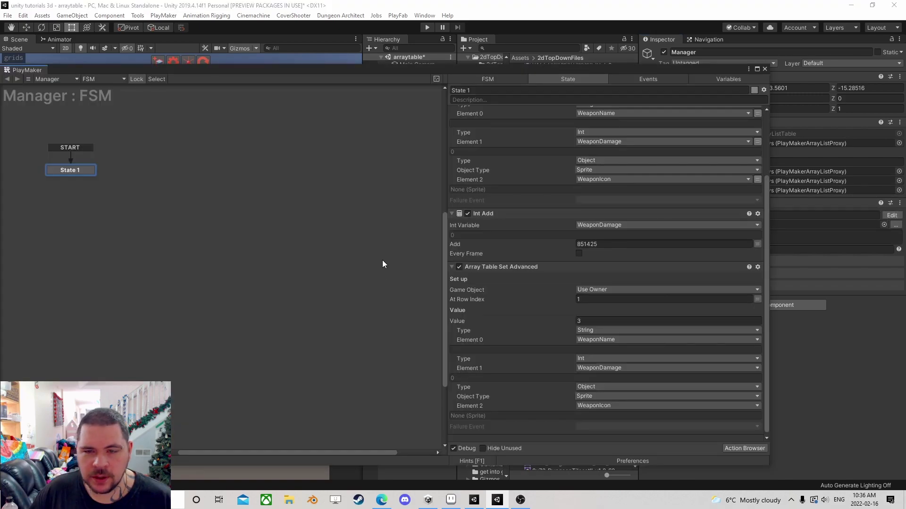
left_click(732, 449)
type("array")
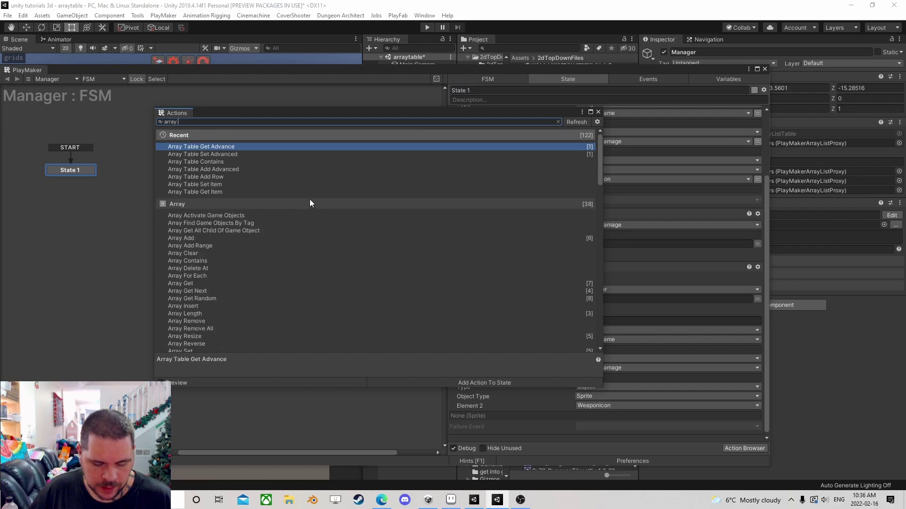
type(" c")
double_click(217, 162)
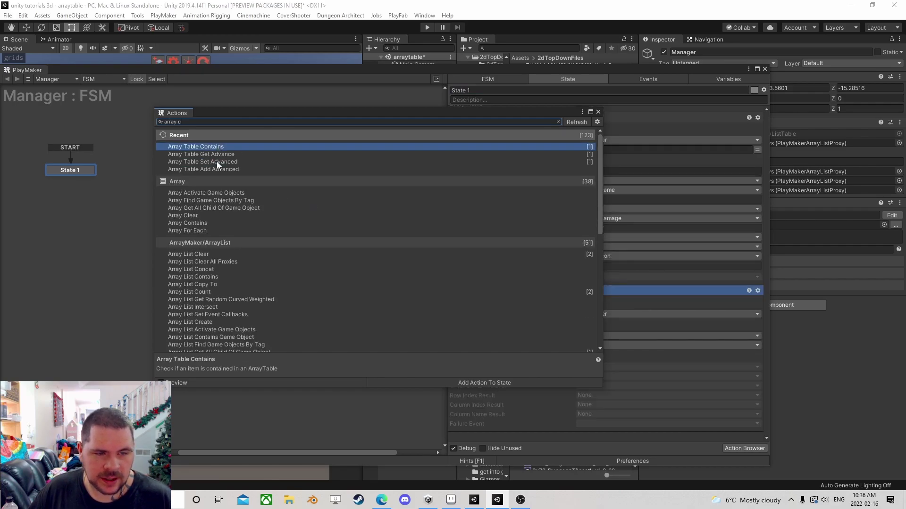
left_click(597, 112)
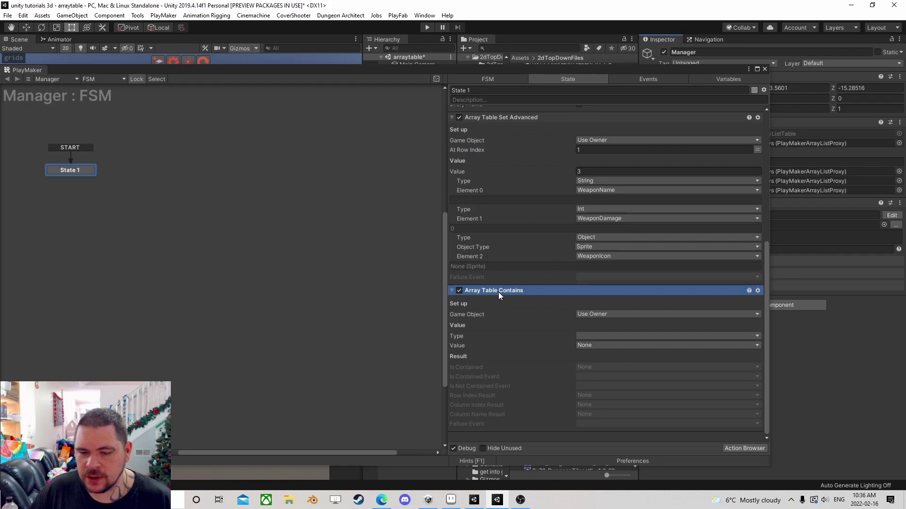
Step: Move the Array Table Contains action to the start of State 1, before Array Table Get Advance
left_click_drag(510, 287, 503, 239)
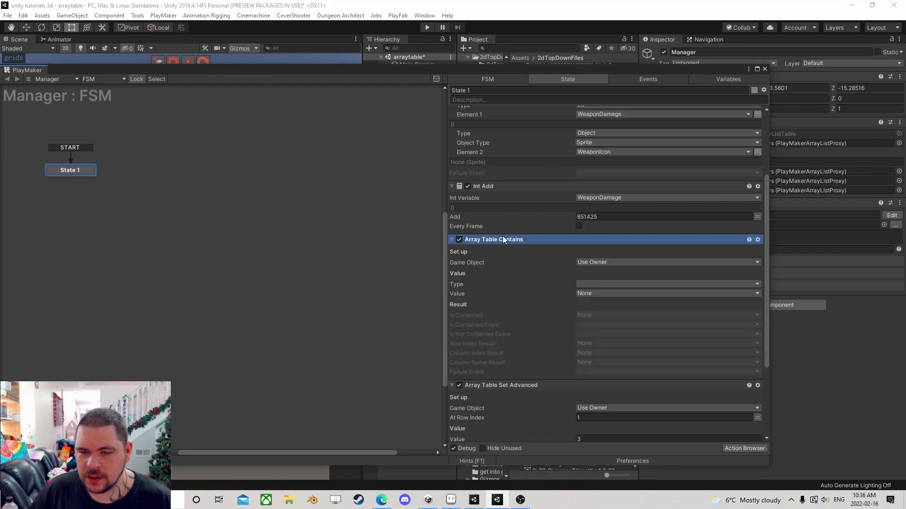
right_click(503, 239)
left_click(551, 350)
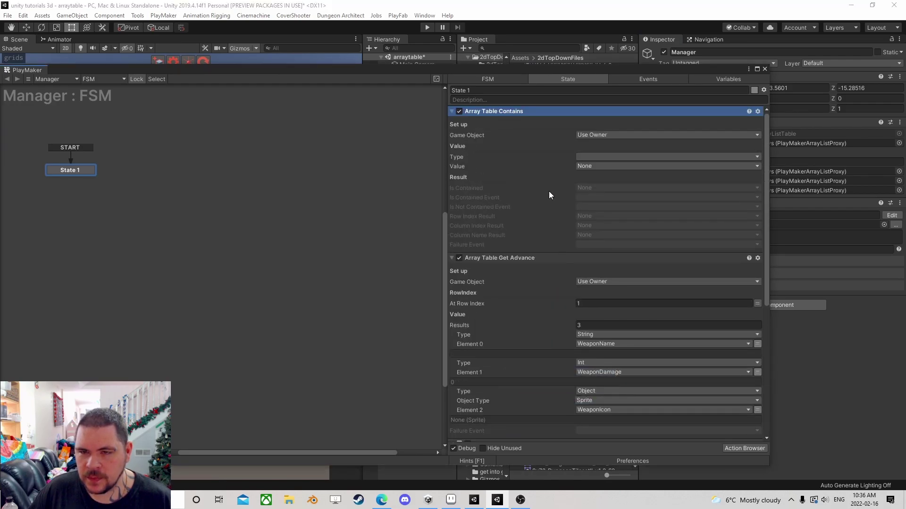
Step: Move the FSM editor clear of the Inspector and examine the prefilled lists on the arrays object
left_click_drag(599, 70, 182, 49)
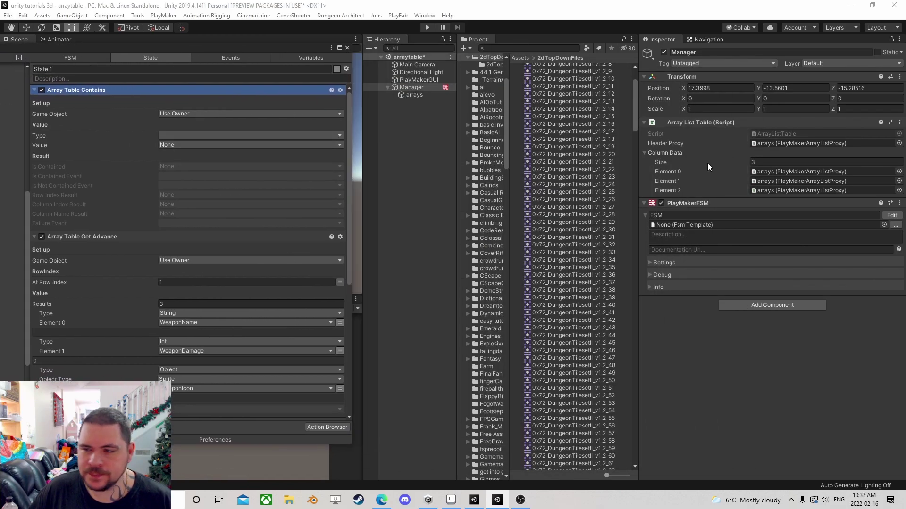
left_click(417, 94)
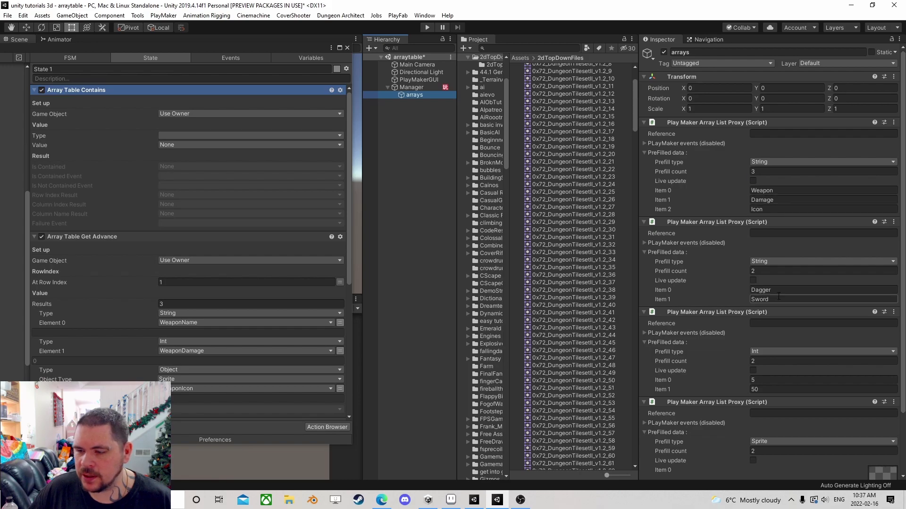
scroll(713, 324, "down", 3)
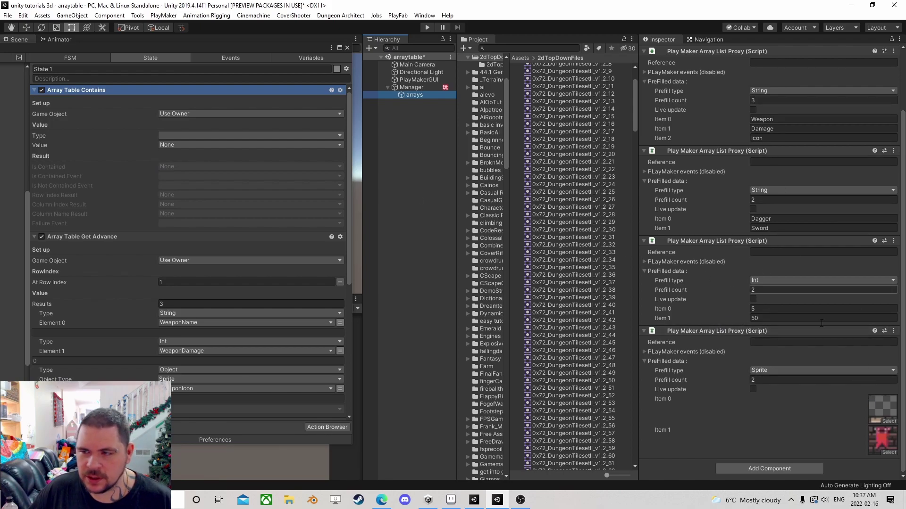
scroll(815, 353, "up", 3)
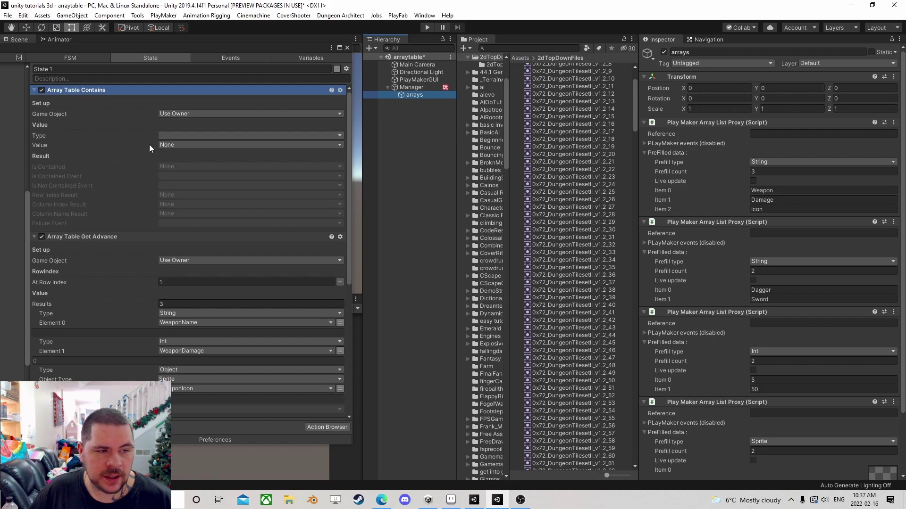